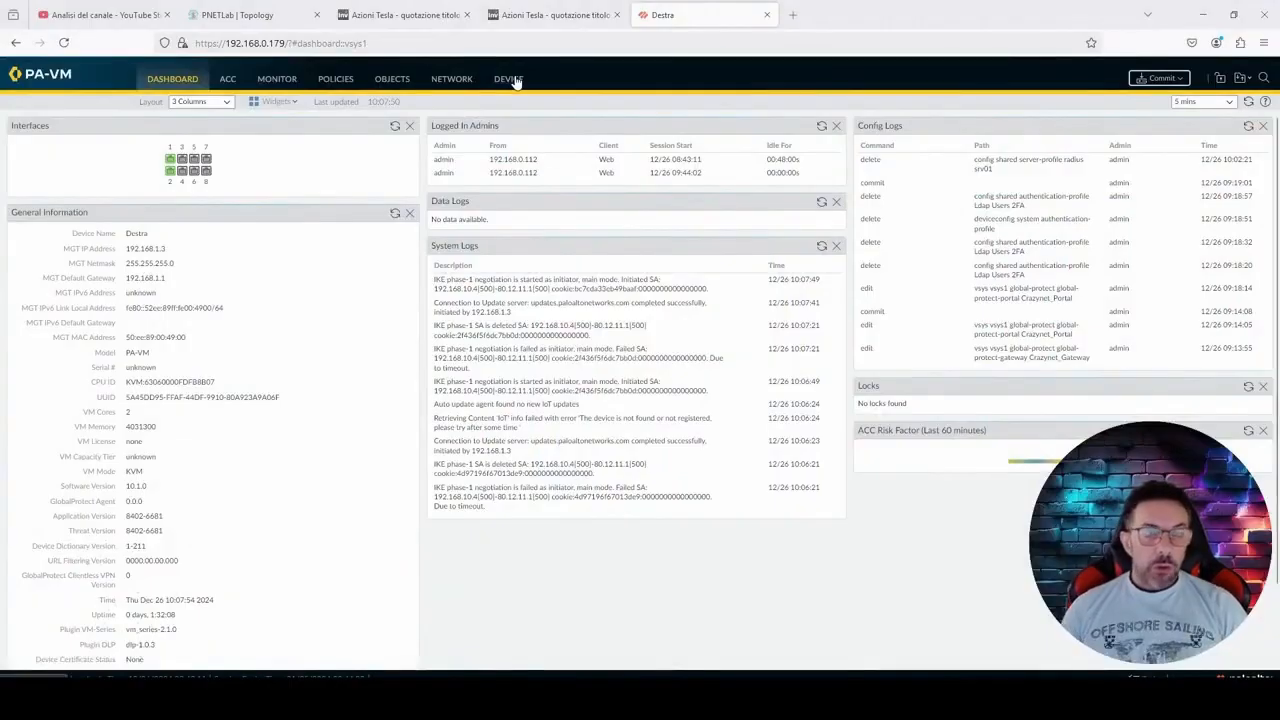
Step: Add a RADIUS server profile on the firewall and name it srv01-Radius
{"action": "left_click", "coordinate": [510, 79]}
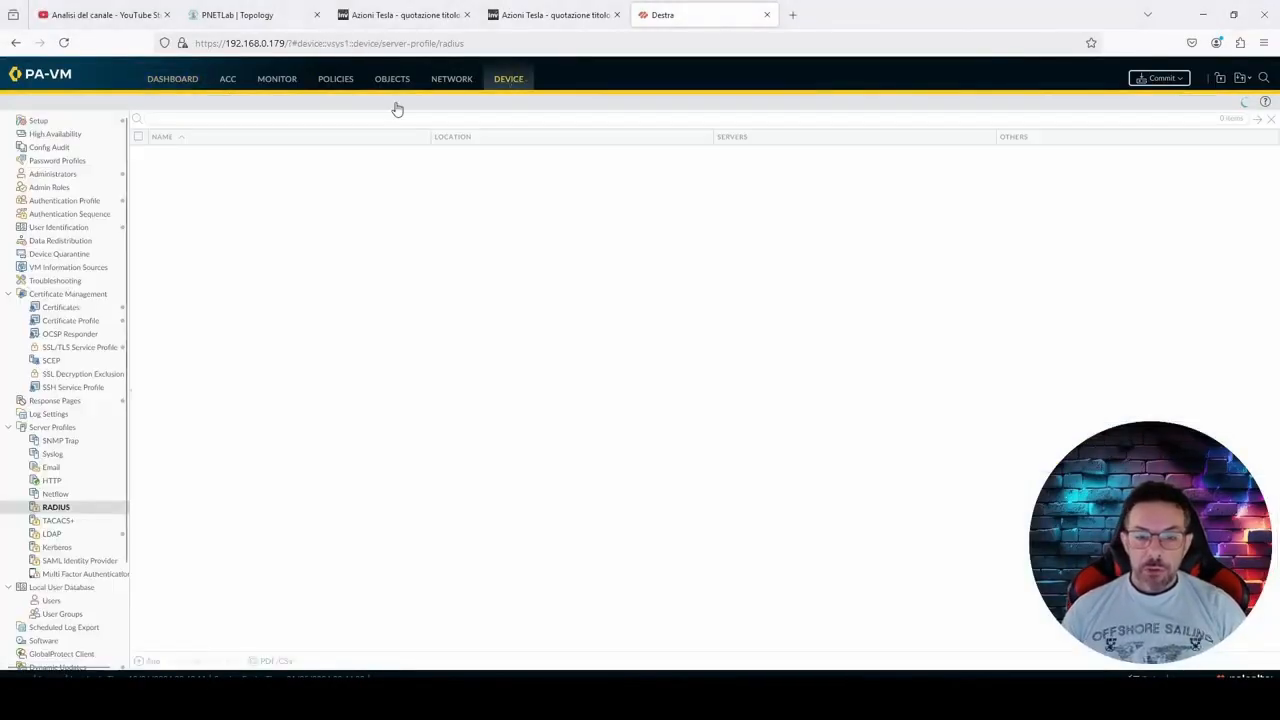
{"action": "left_click", "coordinate": [98, 511]}
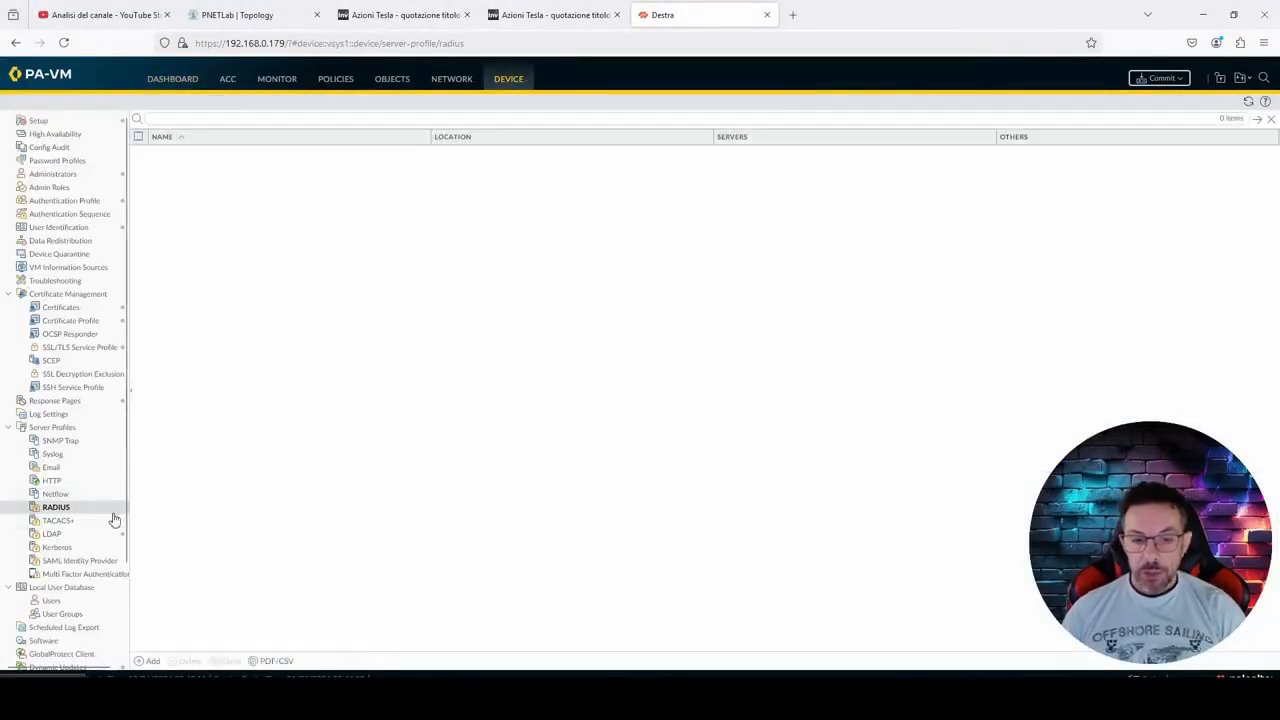
{"action": "left_click", "coordinate": [152, 662]}
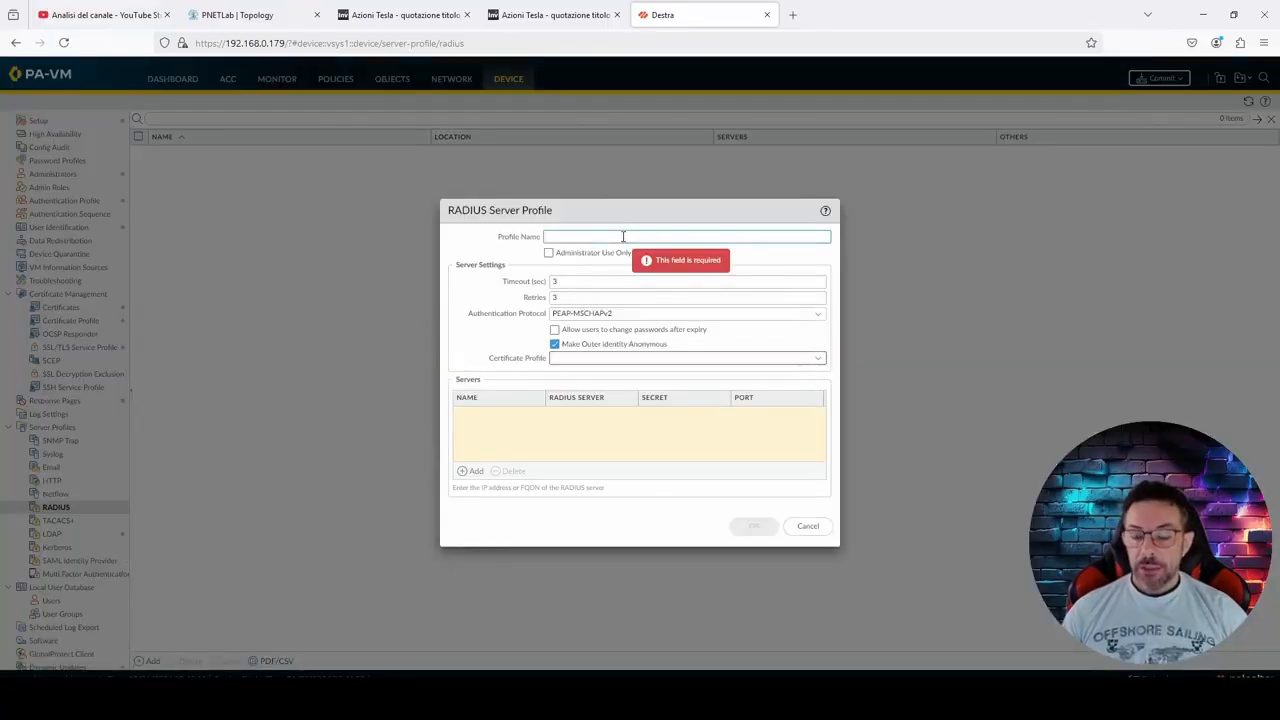
{"action": "type", "text": "srv01-"}
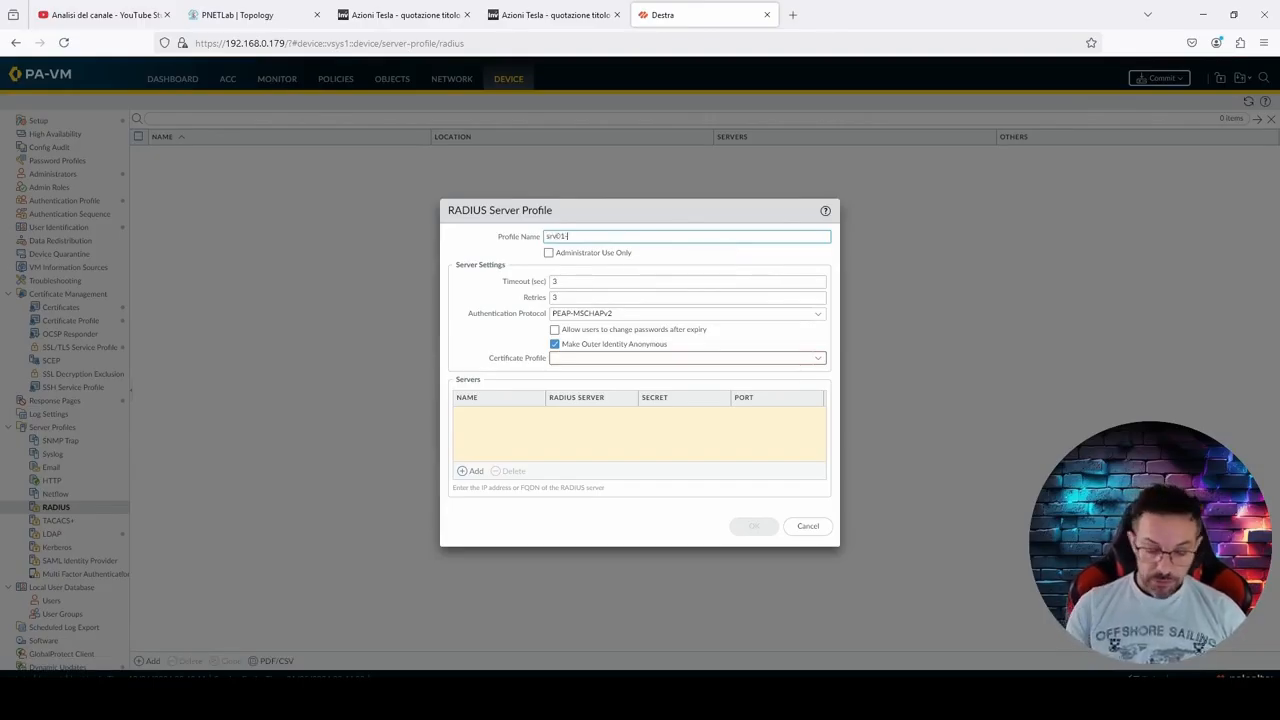
{"action": "type", "text": "Radius"}
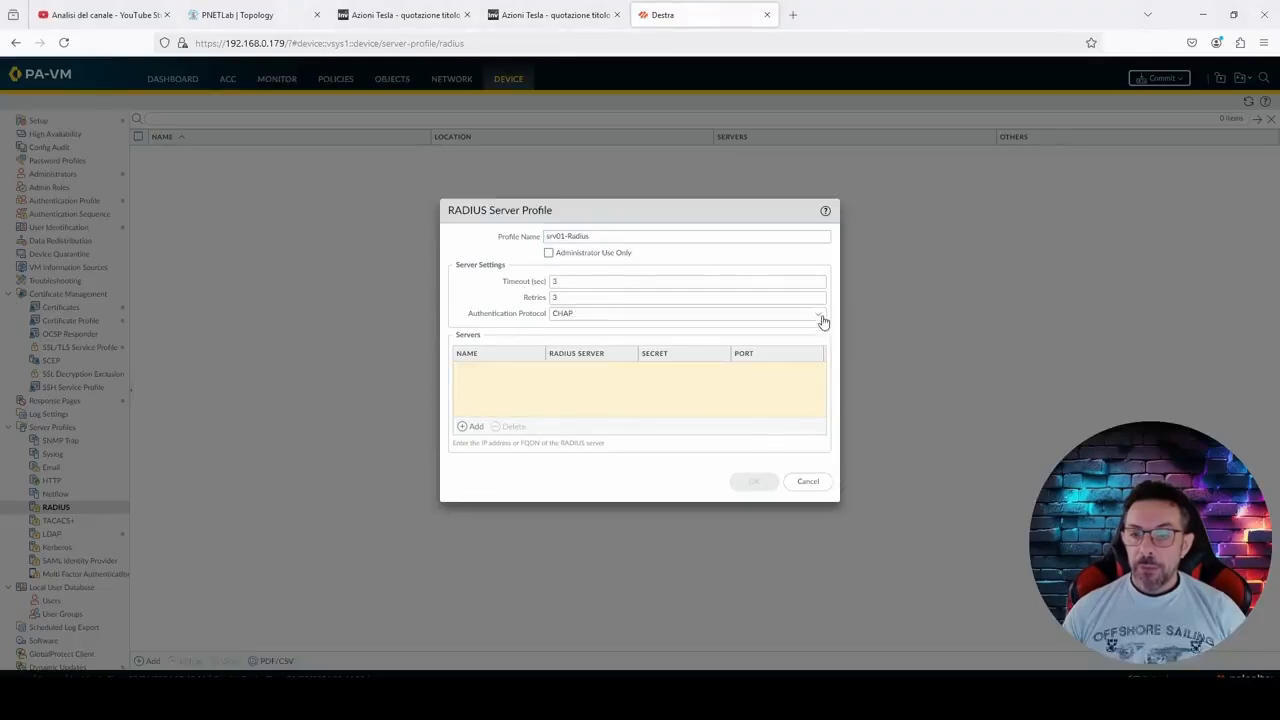
Step: Set the RADIUS server profile's authentication protocol to PAP
{"action": "left_click", "coordinate": [820, 315]}
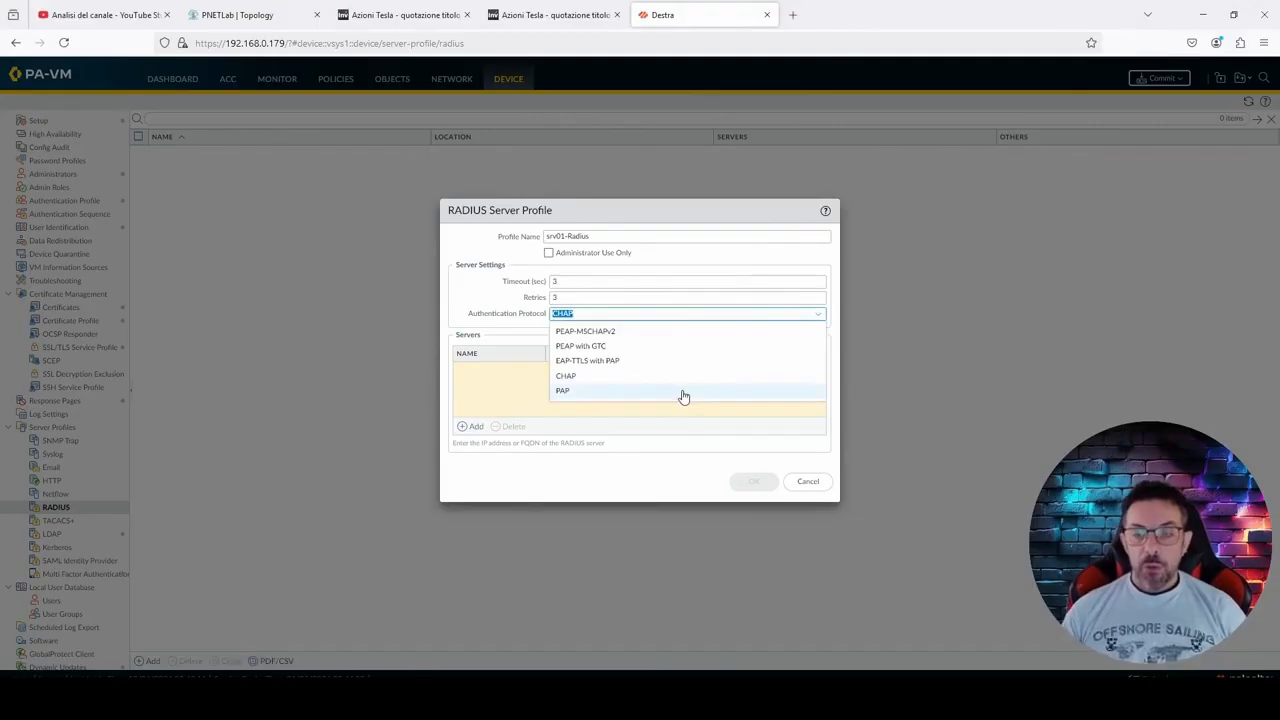
{"action": "left_click", "coordinate": [610, 398]}
{"action": "key", "text": "shift+Tab"}
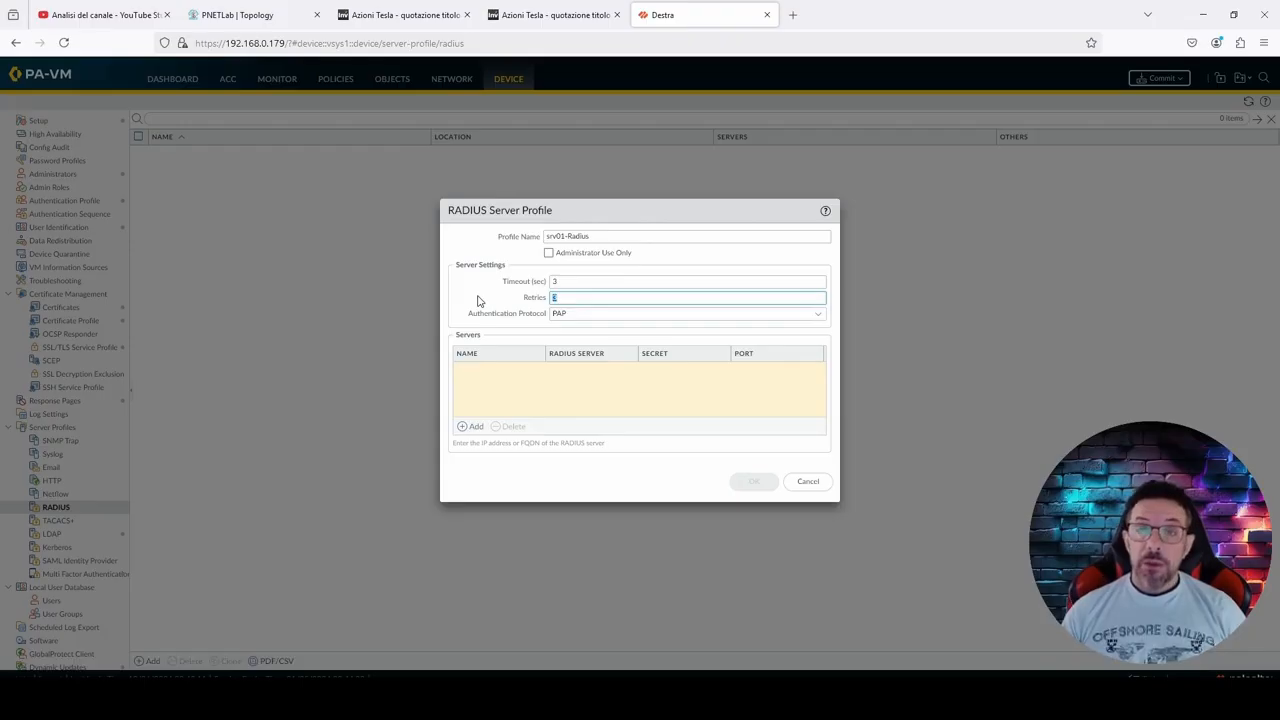
{"action": "left_click", "coordinate": [595, 313]}
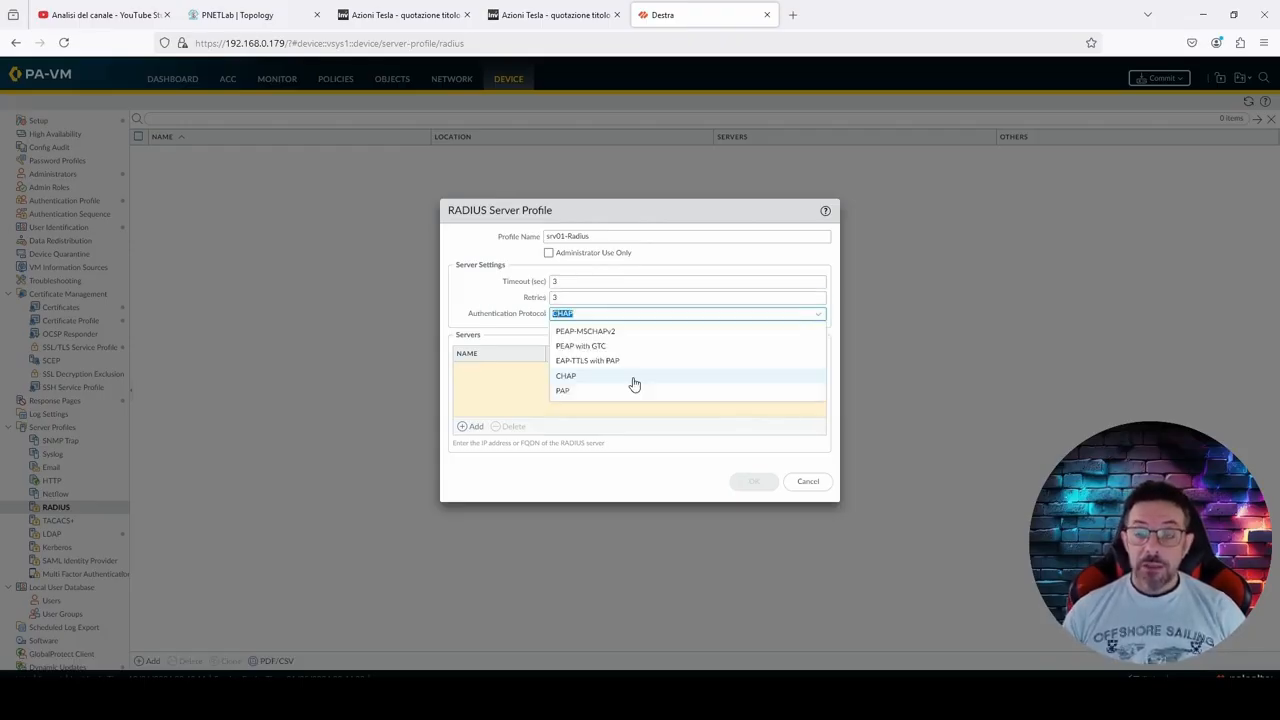
{"action": "left_click", "coordinate": [633, 377]}
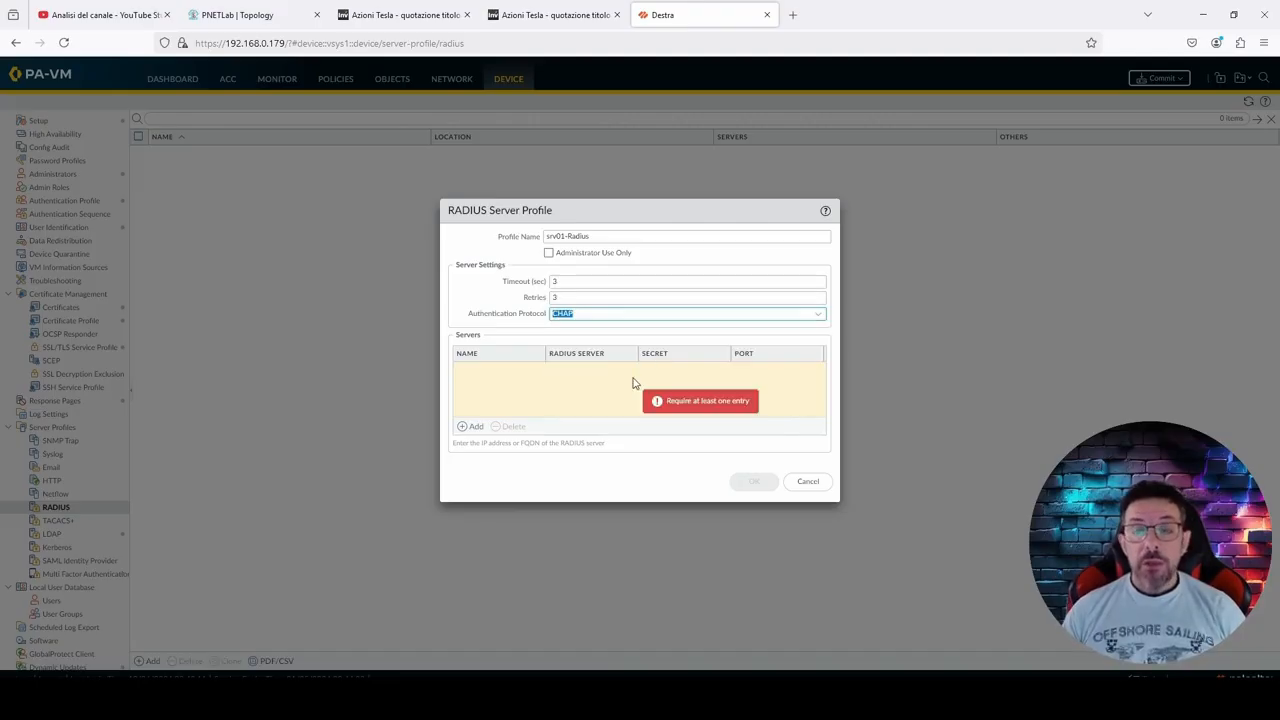
{"action": "left_click", "coordinate": [602, 380]}
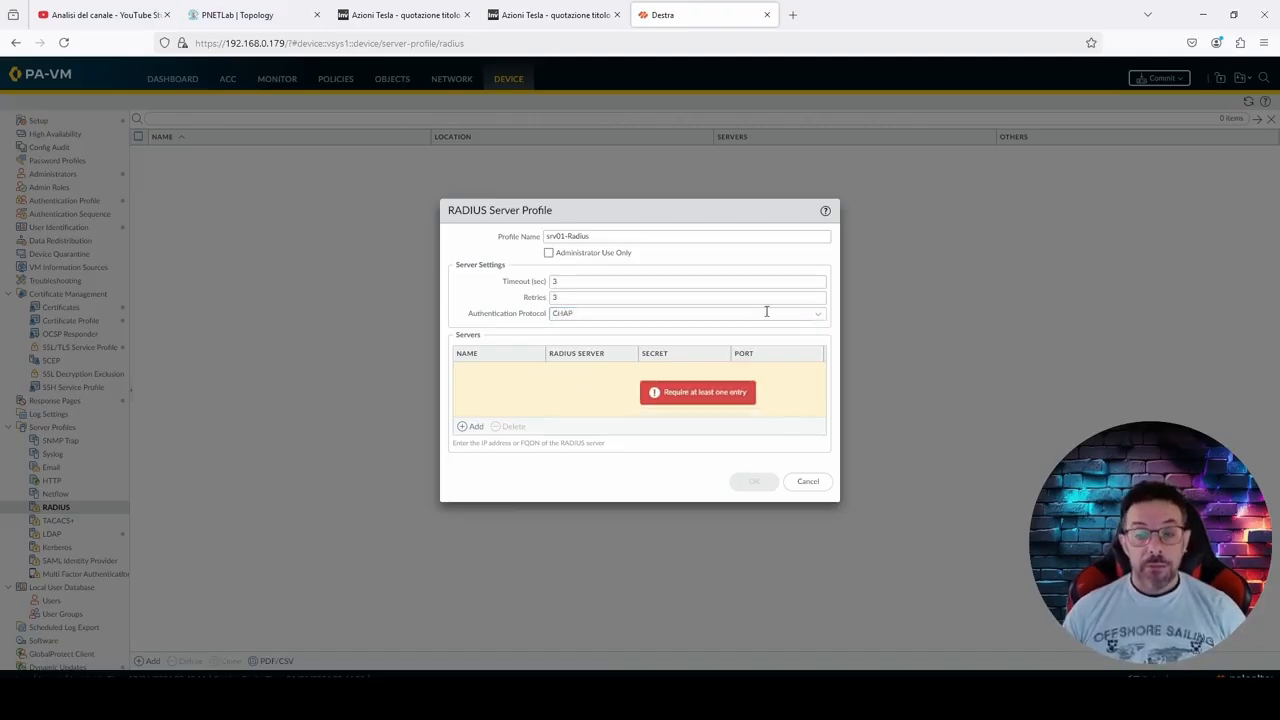
{"action": "left_click", "coordinate": [827, 320]}
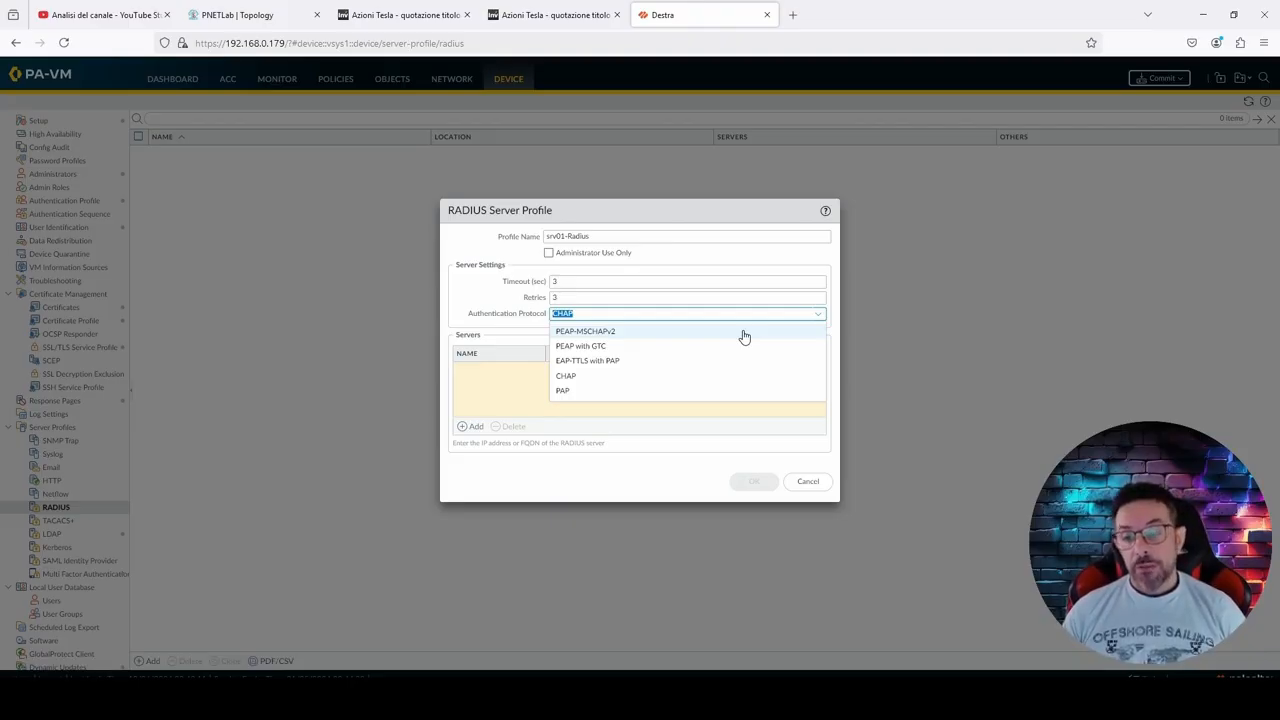
{"action": "left_click", "coordinate": [718, 398]}
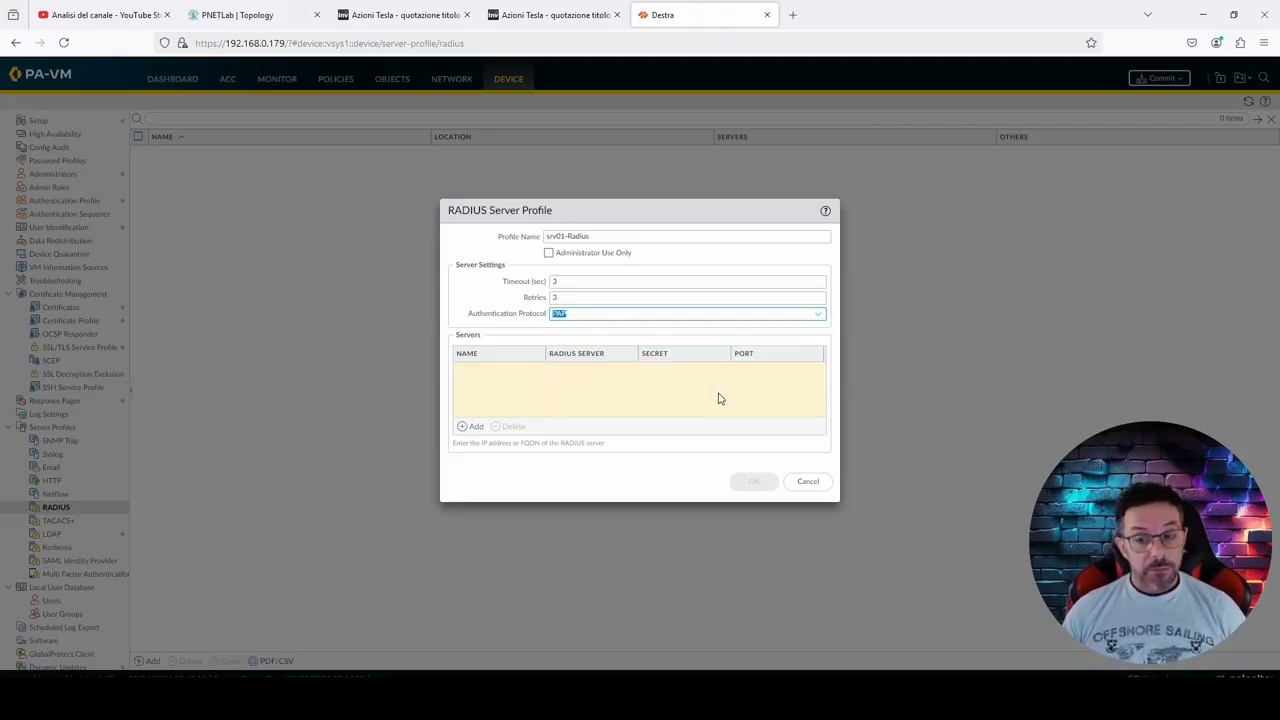
Step: Add a server entry named srv01 with the RADIUS server address 192.168.80.100 to the profile
{"action": "left_click", "coordinate": [466, 427]}
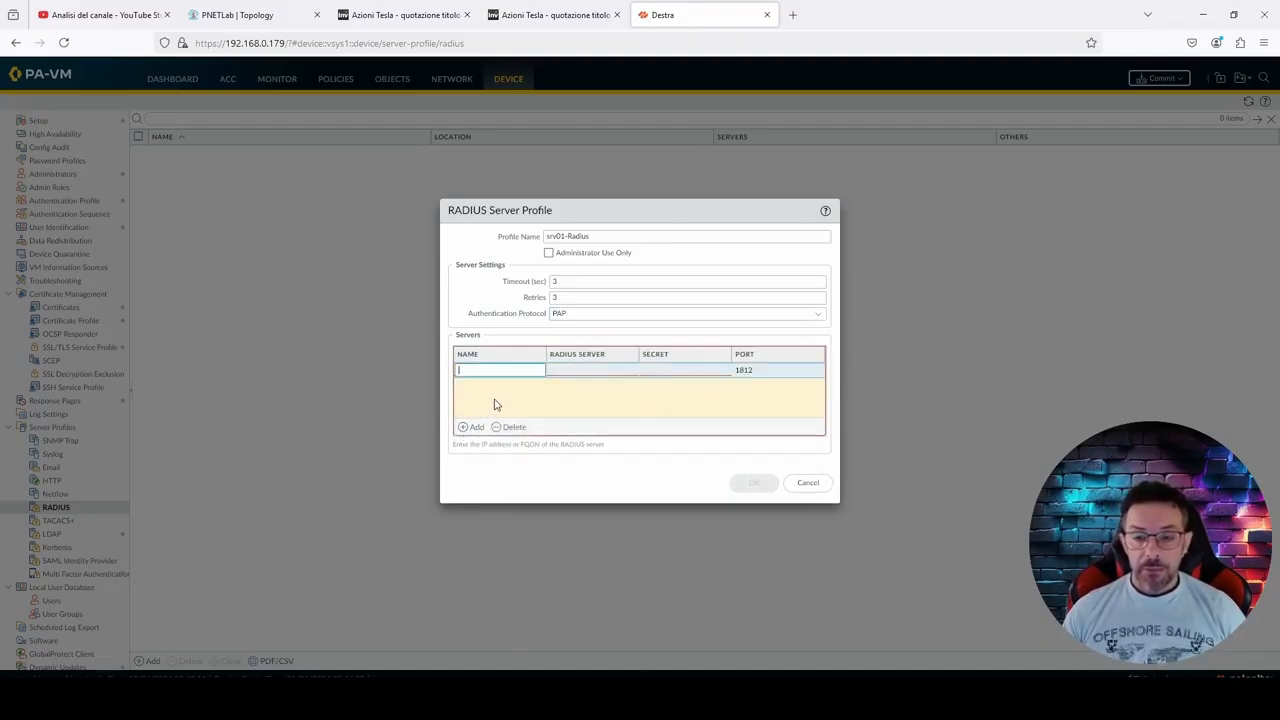
{"action": "type", "text": "srv01"}
{"action": "left_click", "coordinate": [603, 369]}
{"action": "type", "text": "192.168.80.100"}
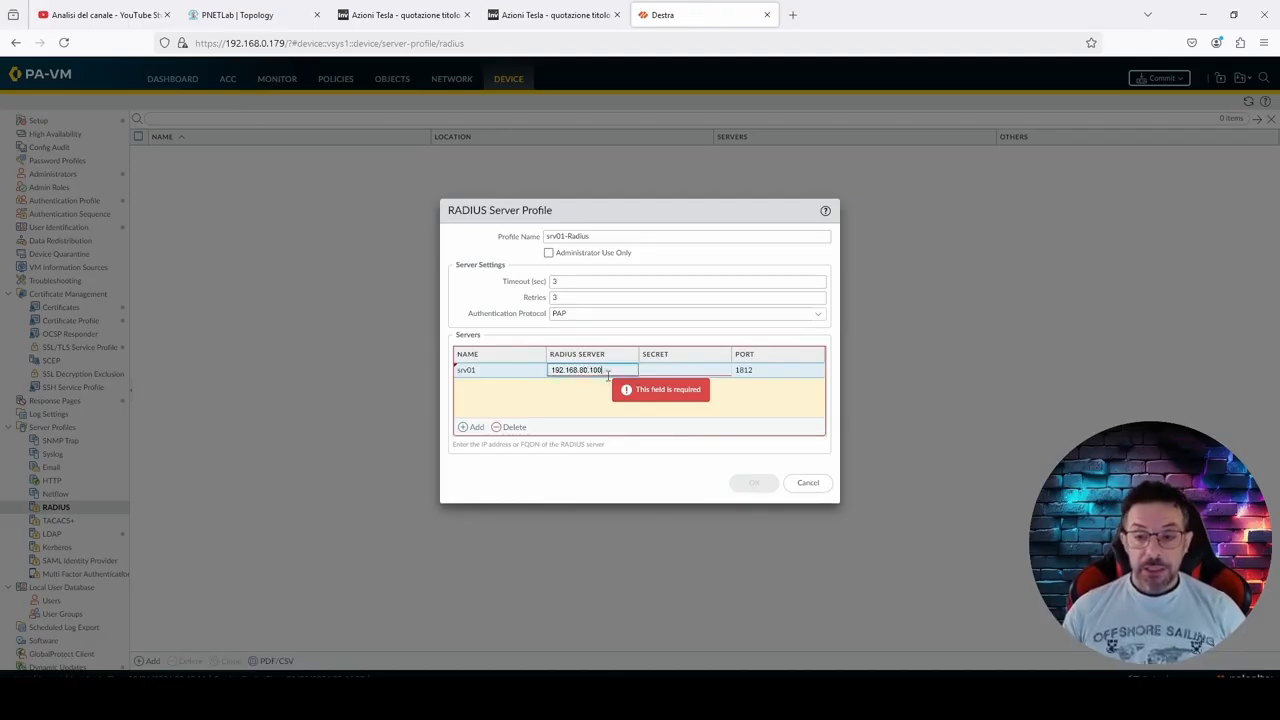
Step: Enter and confirm the shared secret for the srv01 server entry and save the RADIUS server profile
{"action": "left_click", "coordinate": [655, 384]}
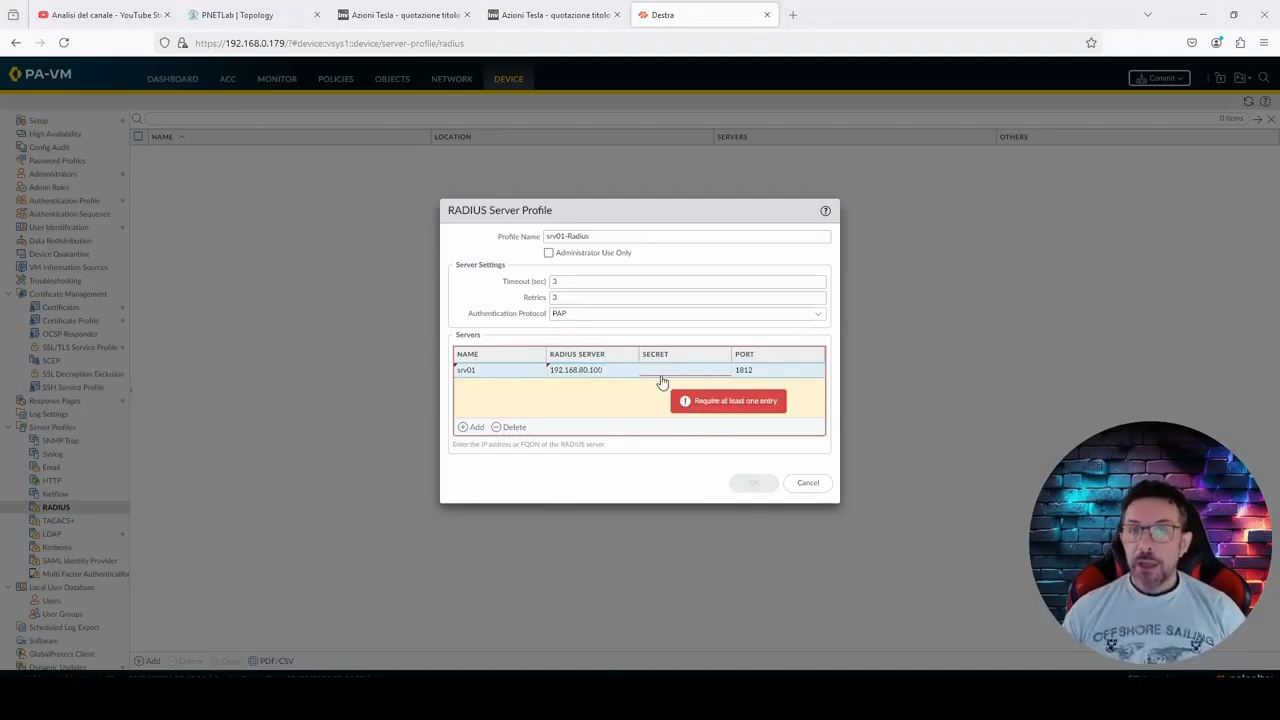
{"action": "left_click", "coordinate": [661, 383]}
{"action": "type", "text": "p••••••"}
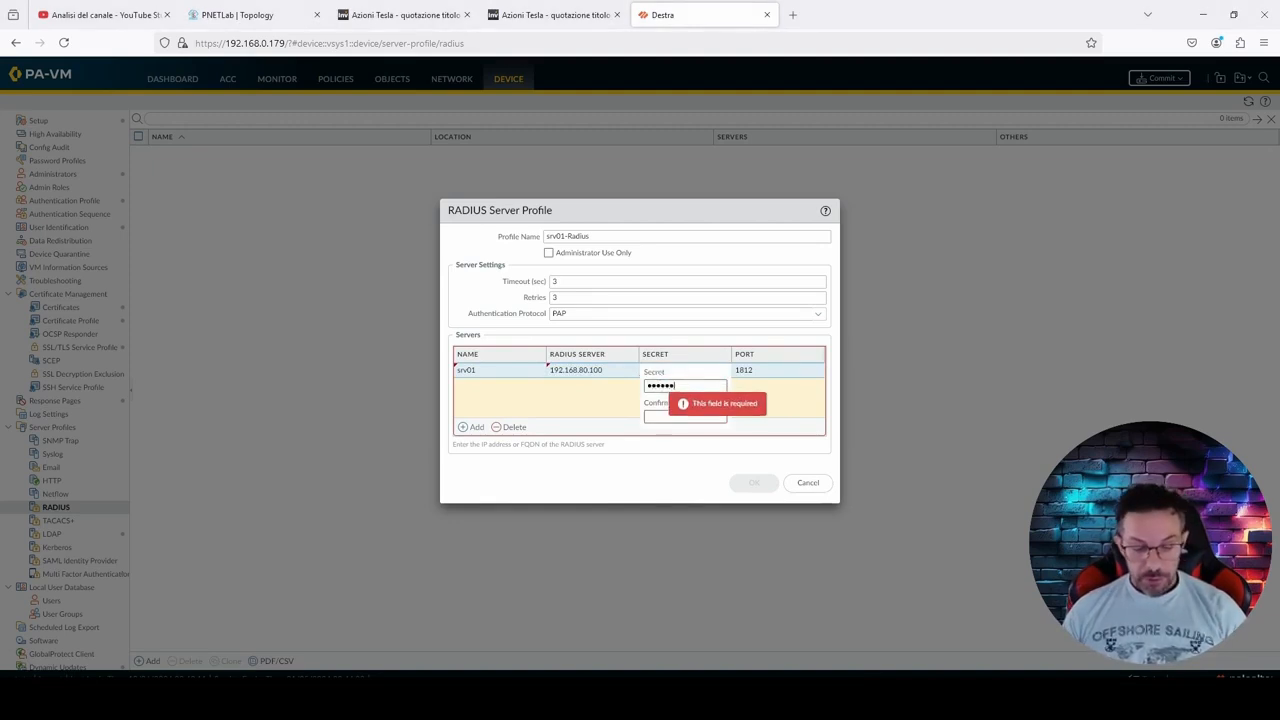
{"action": "left_click", "coordinate": [654, 413]}
{"action": "type", "text": "p••••••"}
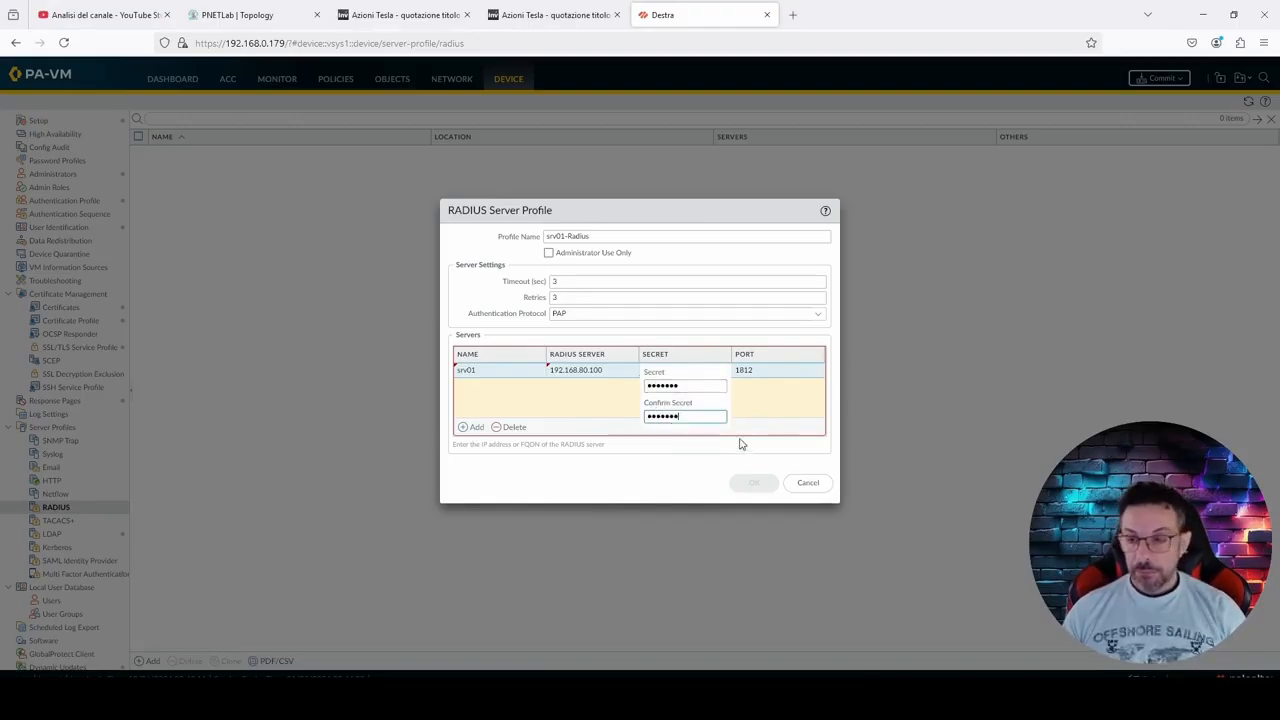
{"action": "left_click", "coordinate": [757, 418]}
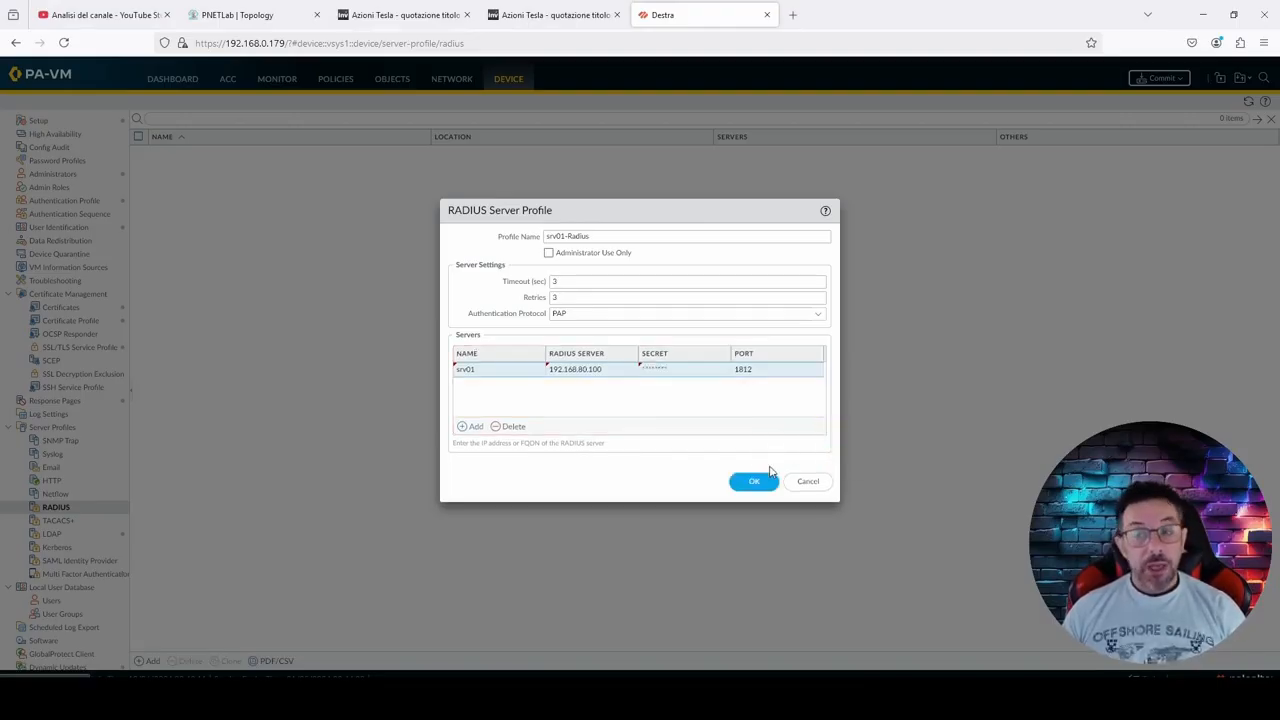
{"action": "left_click", "coordinate": [758, 481]}
Step: Switch to the Winserver virtual machine console and sign in with the account password
{"action": "left_click_drag", "start_coordinate": [0, 128], "coordinate": [639, 77]}
{"action": "left_click", "coordinate": [224, 89]}
{"action": "type", "text": "••••••"}
{"action": "key", "text": "Return"}
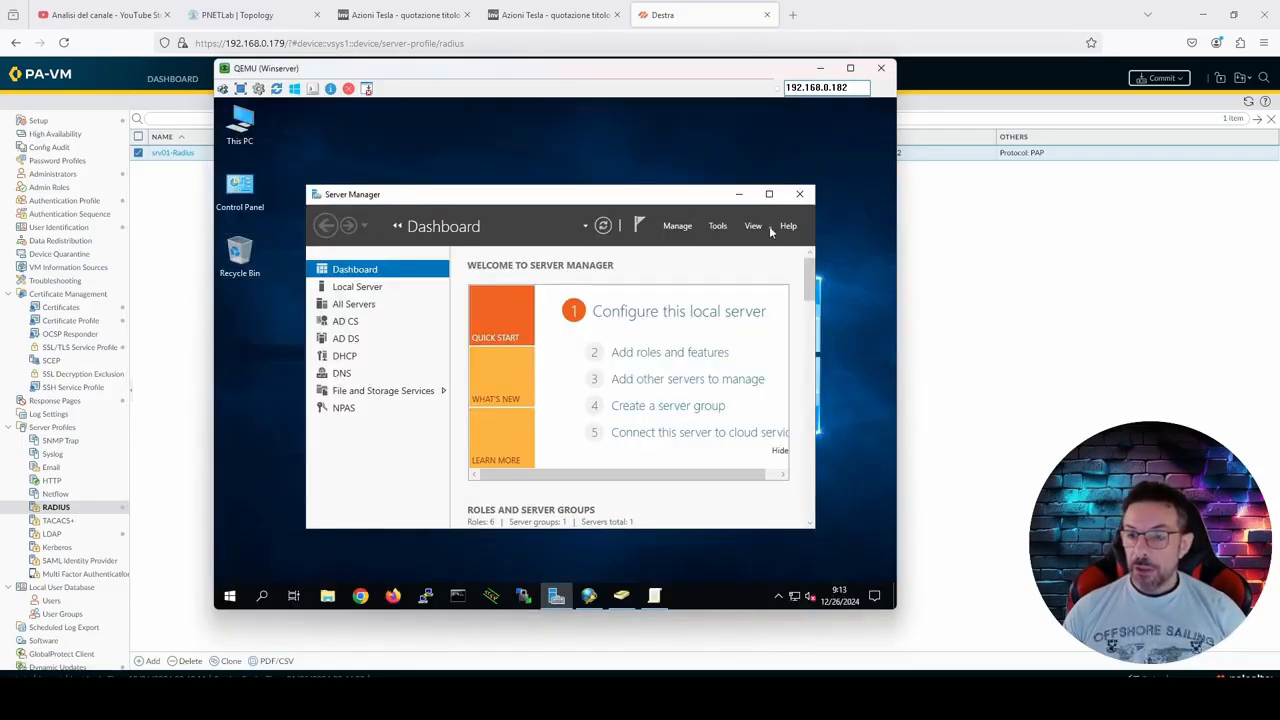
Step: Open Network Policy Server from Server Manager and display its RADIUS clients
{"action": "left_click", "coordinate": [720, 226]}
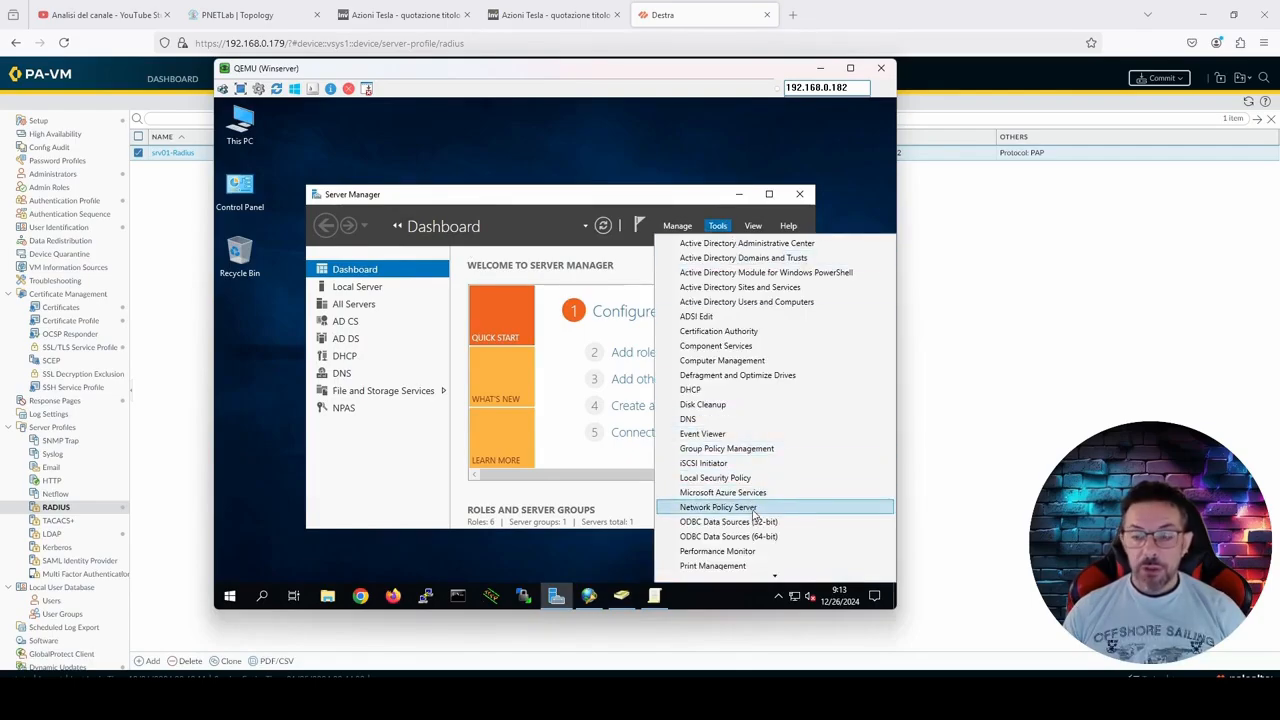
{"action": "left_click", "coordinate": [718, 507]}
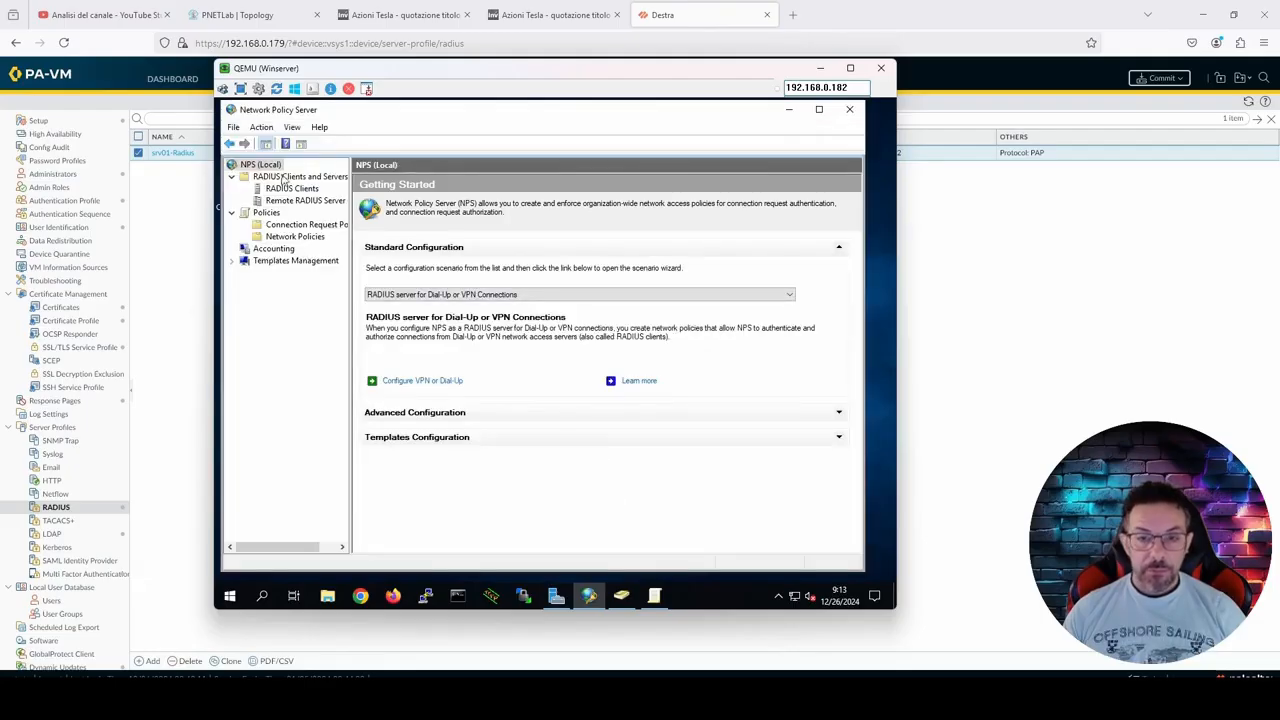
{"action": "left_click", "coordinate": [290, 189]}
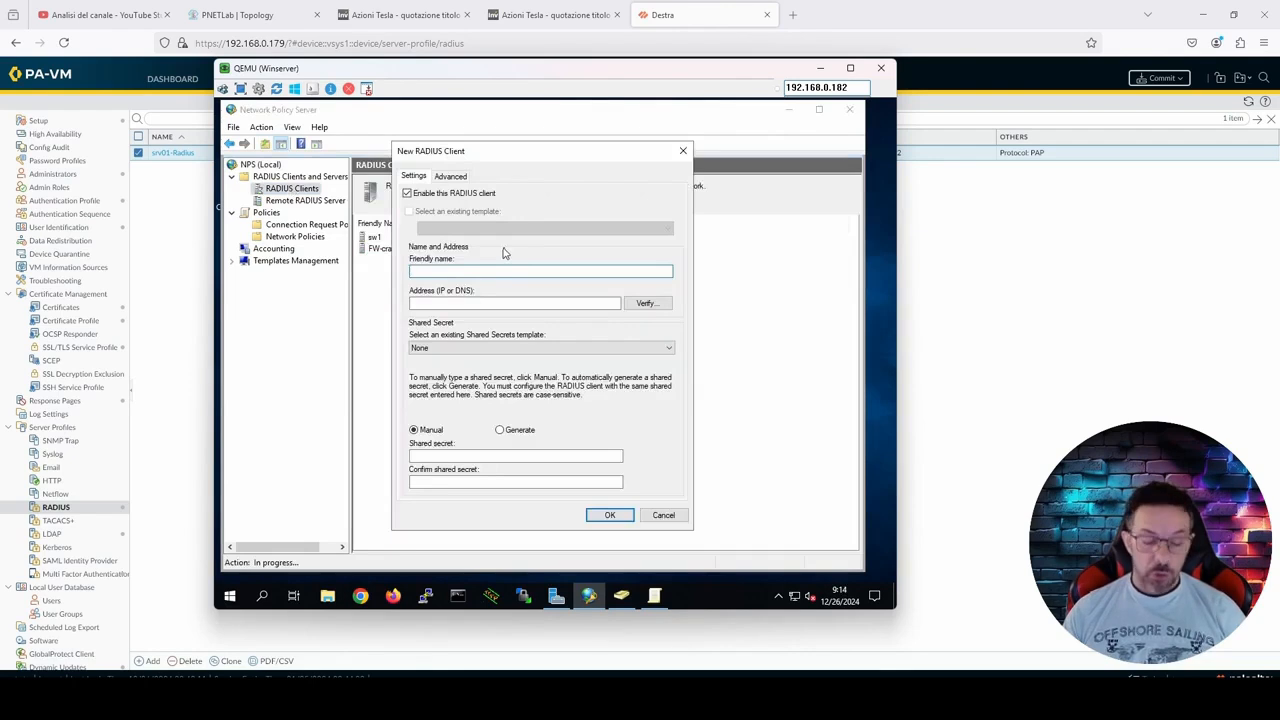
Step: Start a new RADIUS client with the friendly name destra and the address 192.168.80.1
{"action": "type", "text": "destra"}
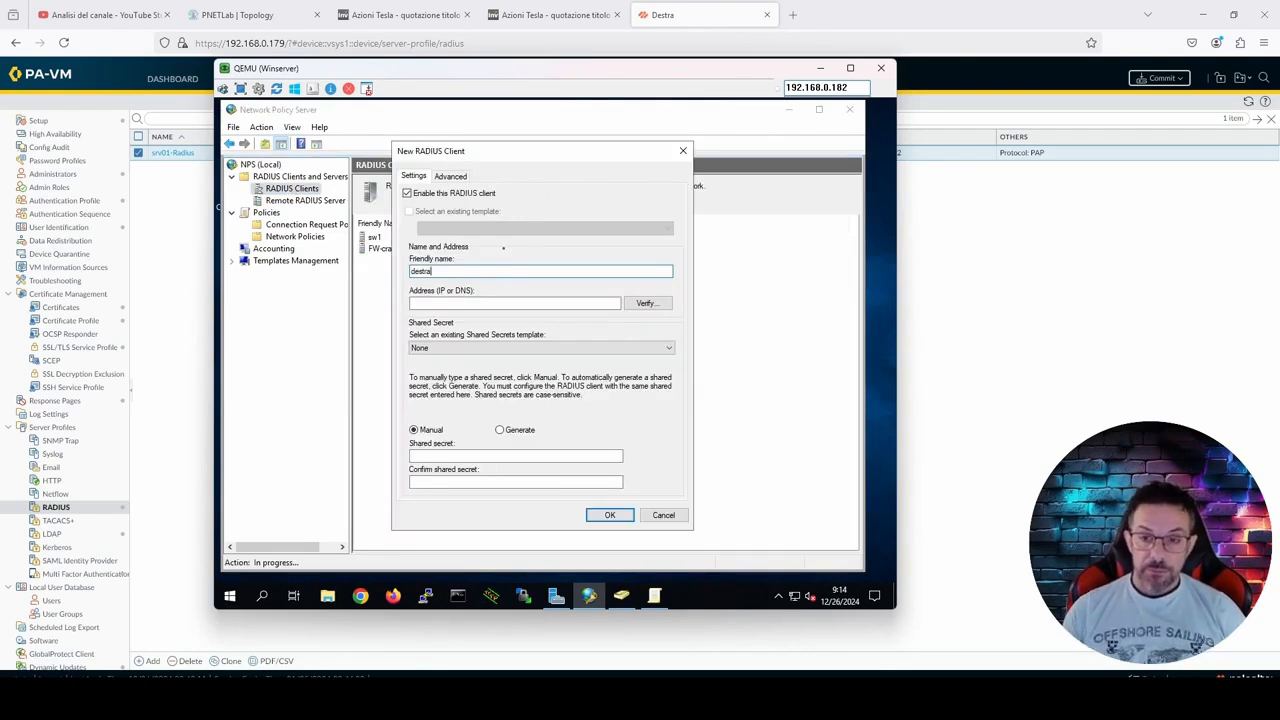
{"action": "left_click", "coordinate": [546, 302]}
{"action": "type", "text": "192.168"}
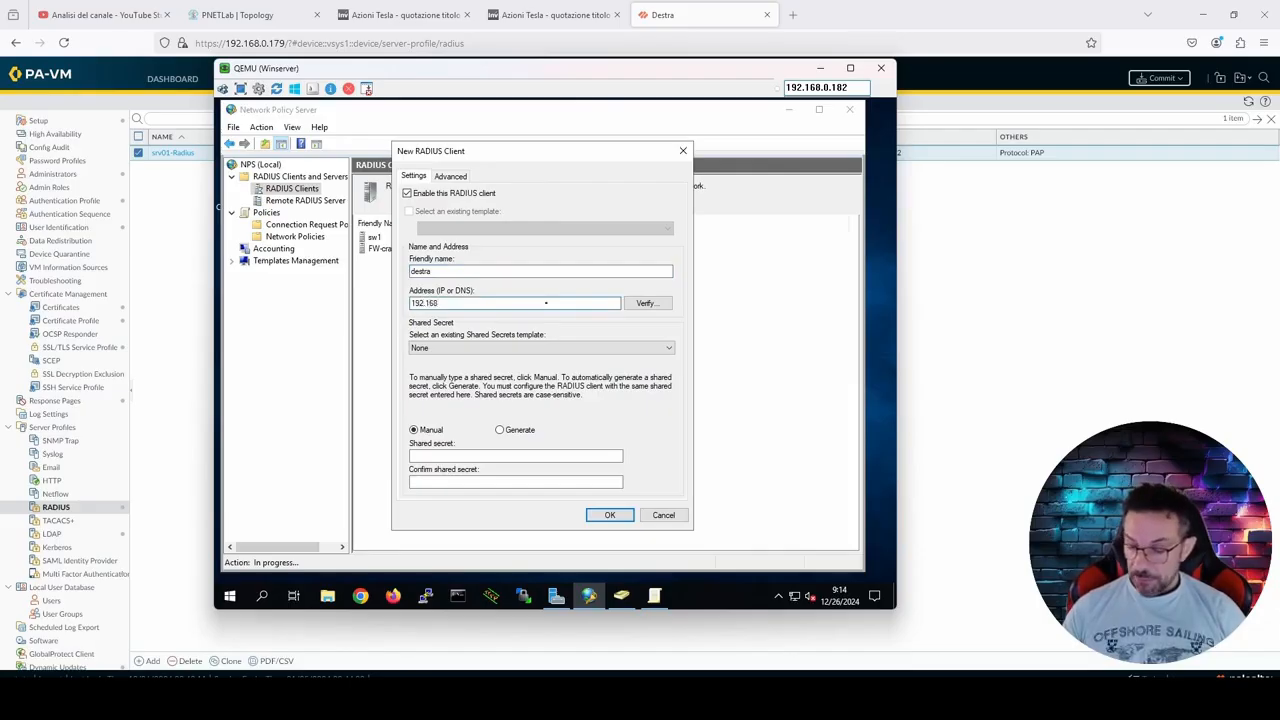
{"action": "type", "text": ".80"}
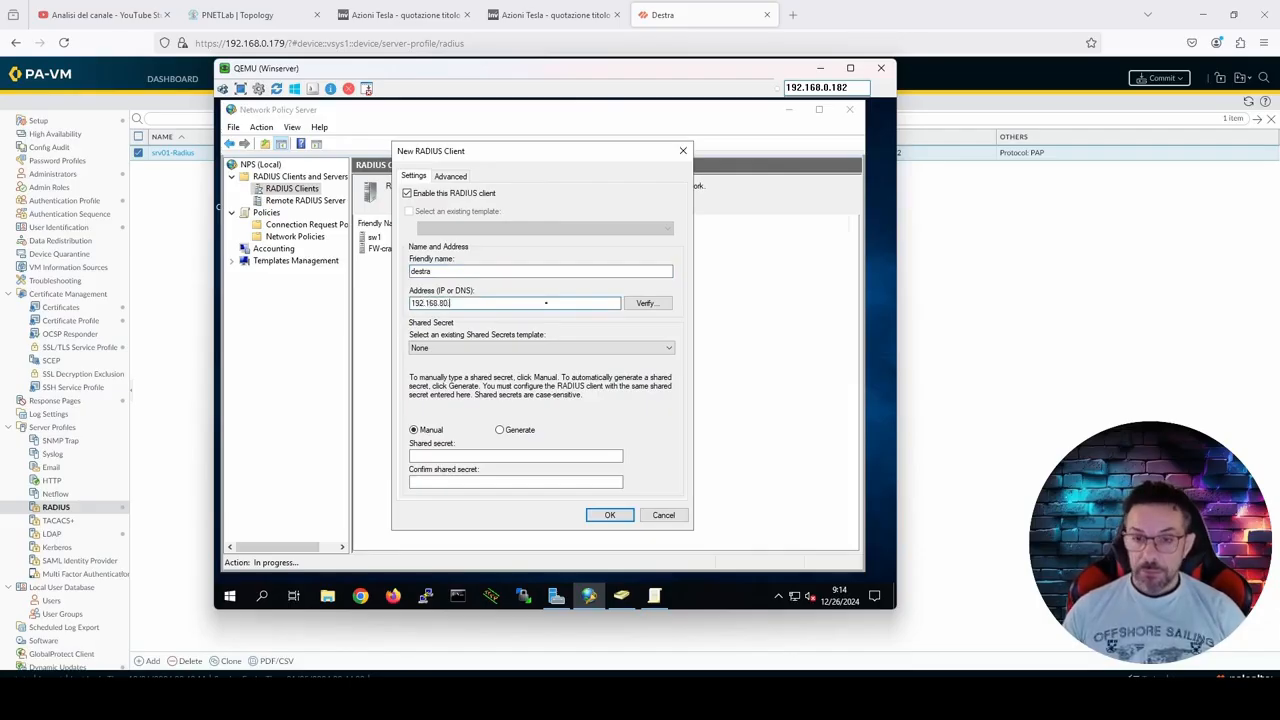
{"action": "type", "text": ".1"}
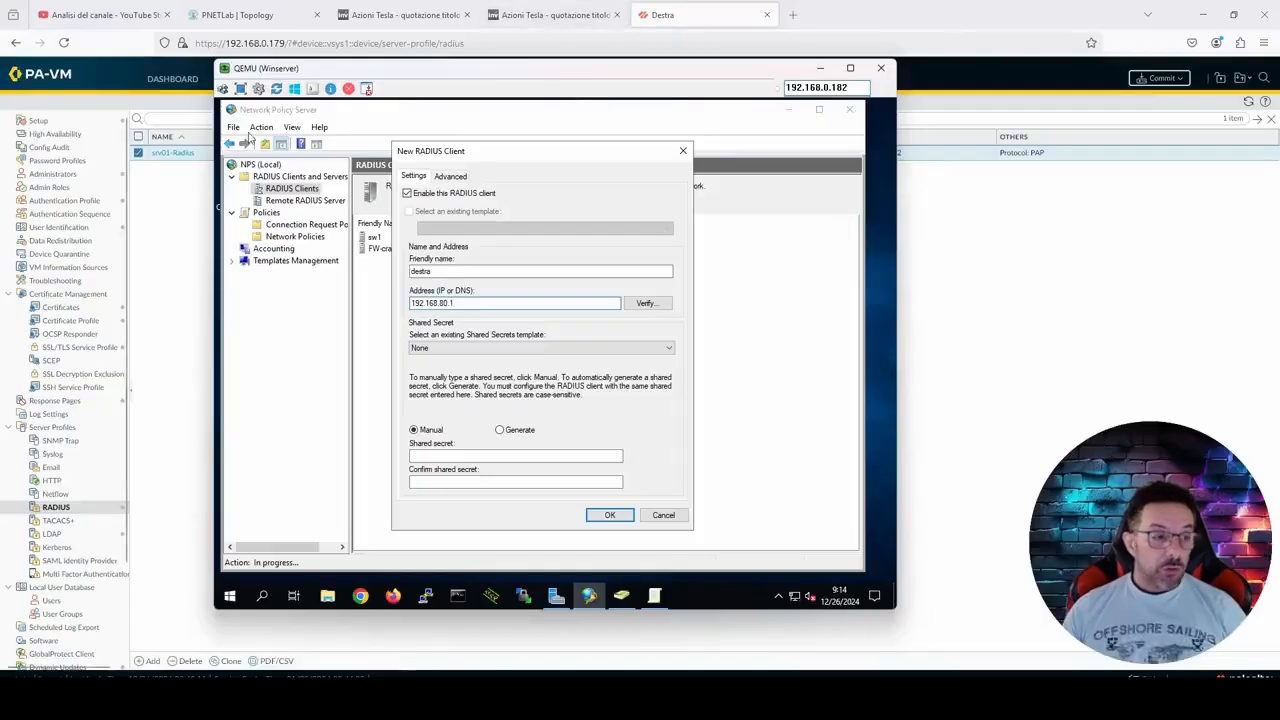
Step: Examine the PNETLab topology and the source interface and address used for RADIUS in the firewall's IPv4 service route configuration
{"action": "left_click", "coordinate": [252, 16]}
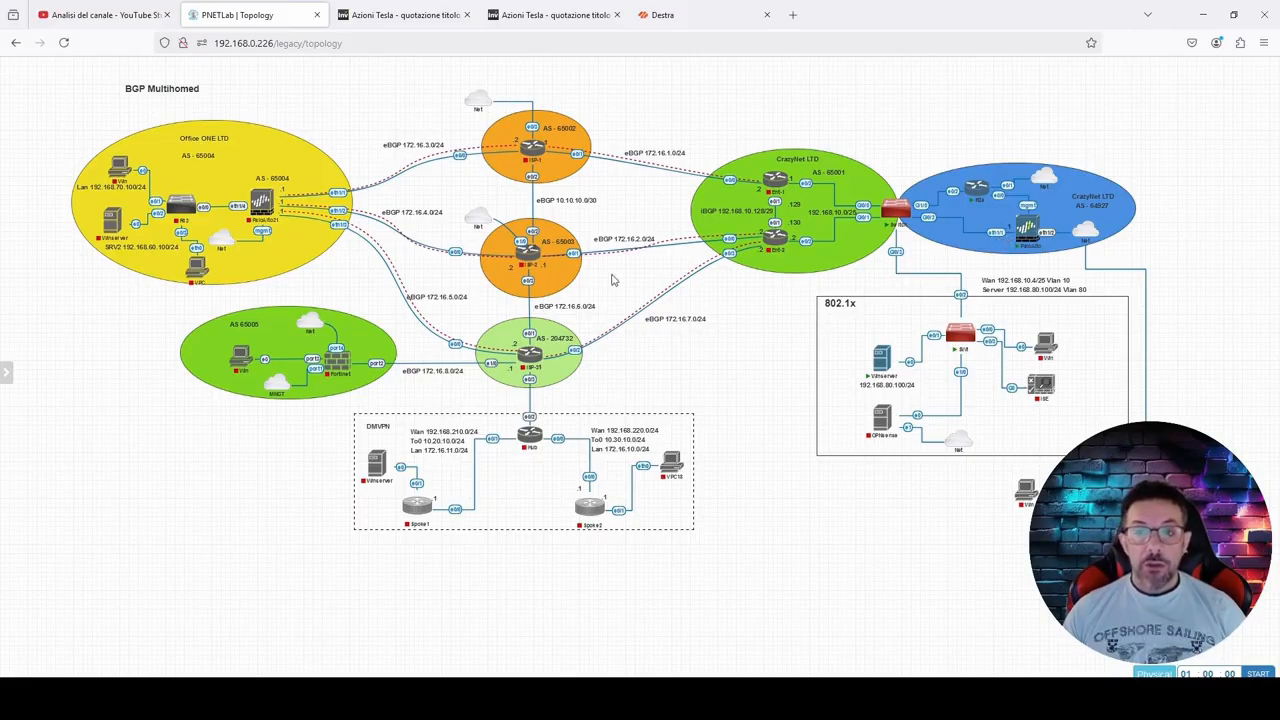
{"action": "left_click", "coordinate": [701, 8]}
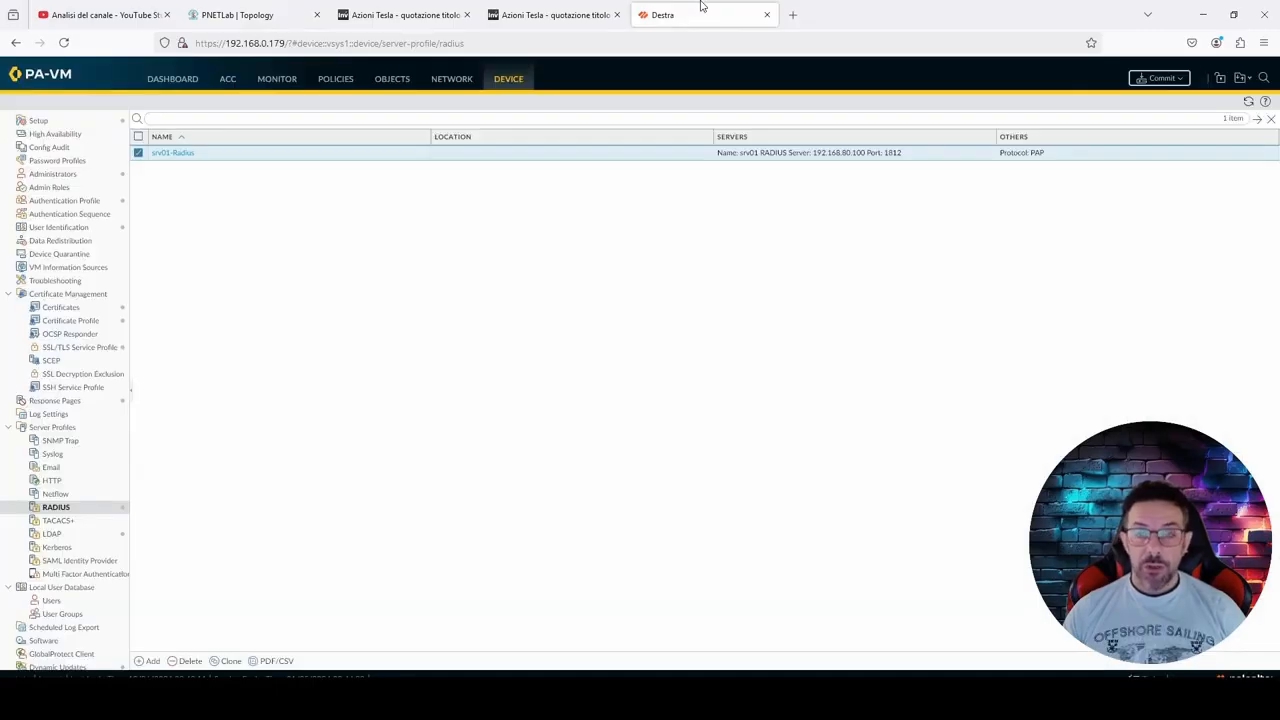
{"action": "left_click", "coordinate": [38, 121]}
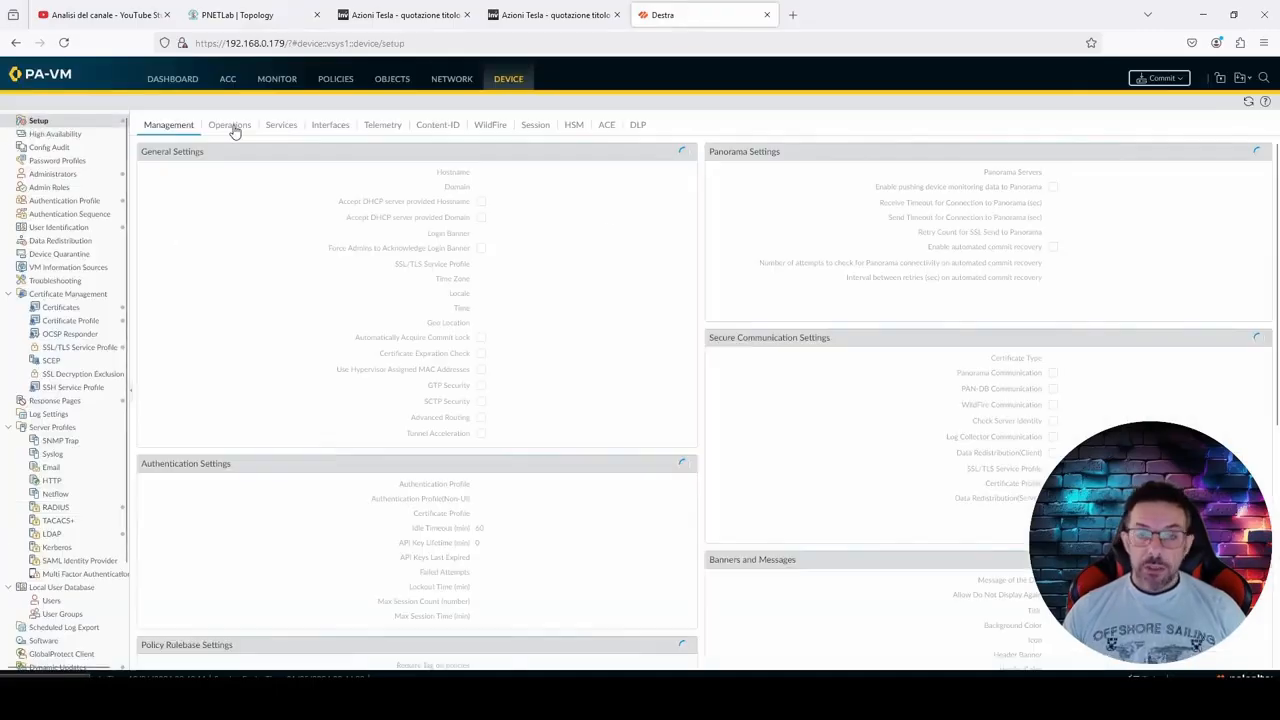
{"action": "left_click", "coordinate": [276, 127]}
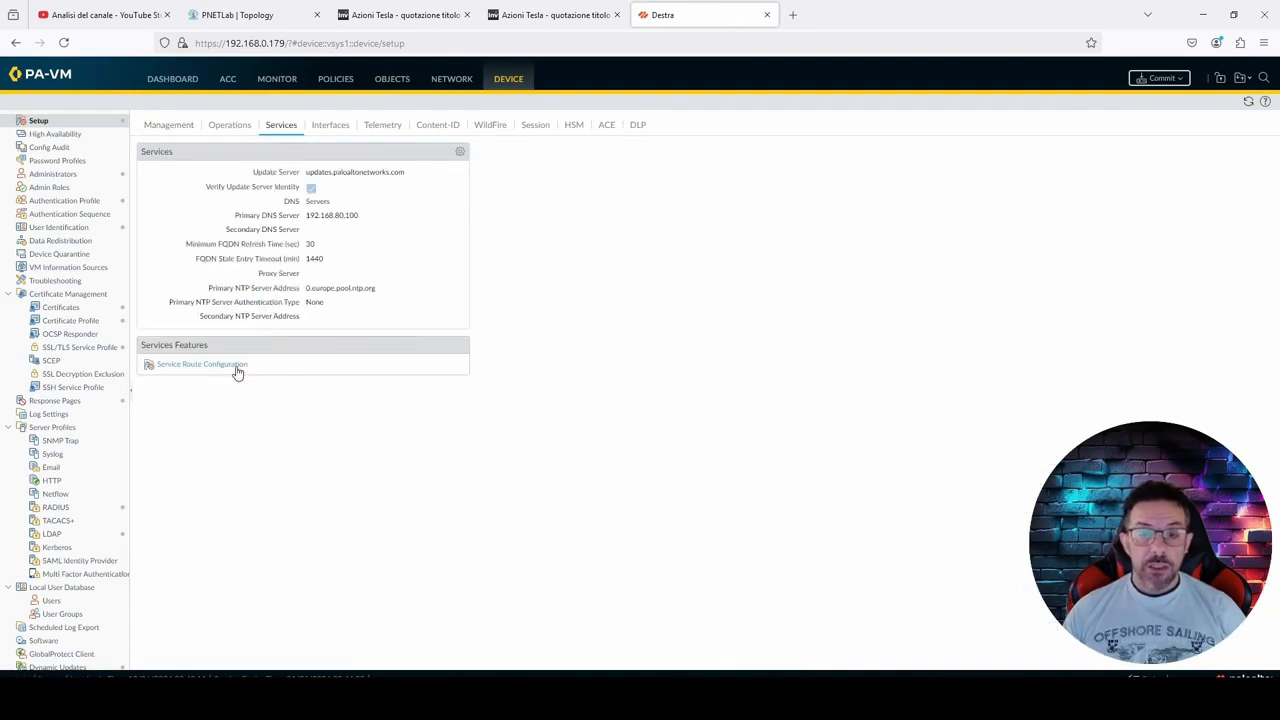
{"action": "left_click", "coordinate": [237, 366]}
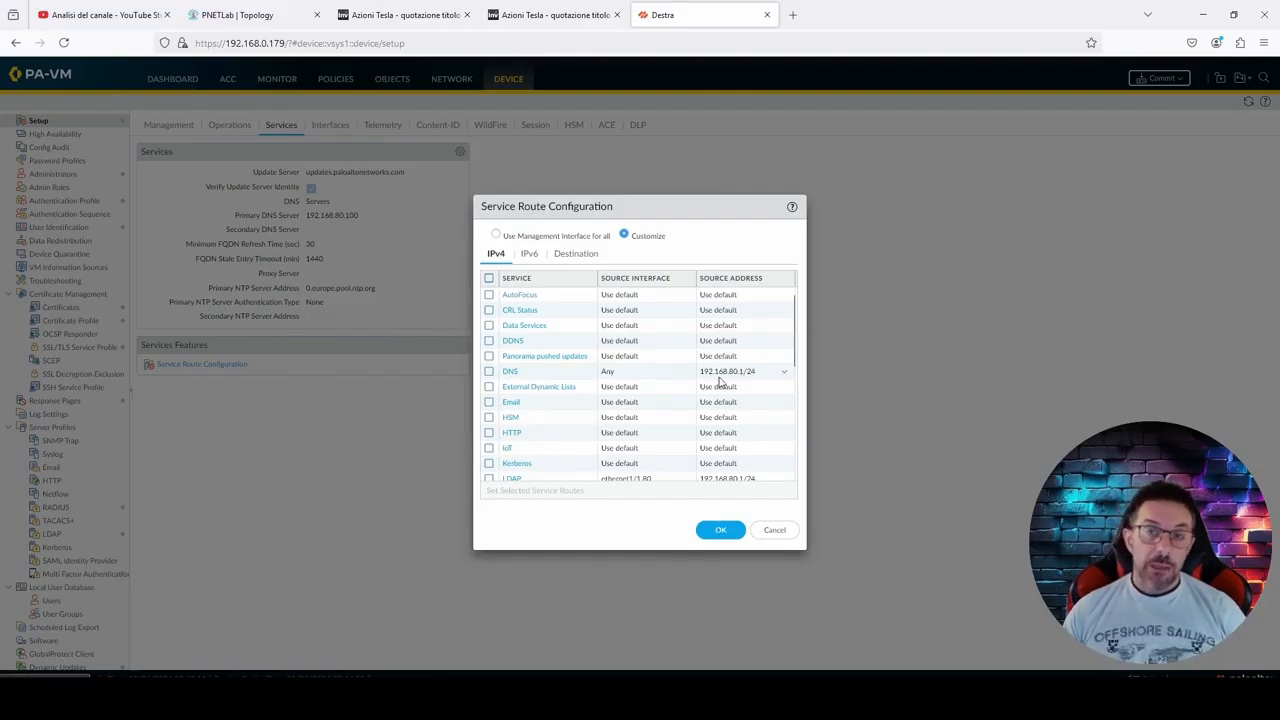
{"action": "scroll", "coordinate": [745, 378], "scroll_direction": "down", "scroll_amount": 2}
{"action": "scroll", "coordinate": [738, 396], "scroll_direction": "down", "scroll_amount": 3}
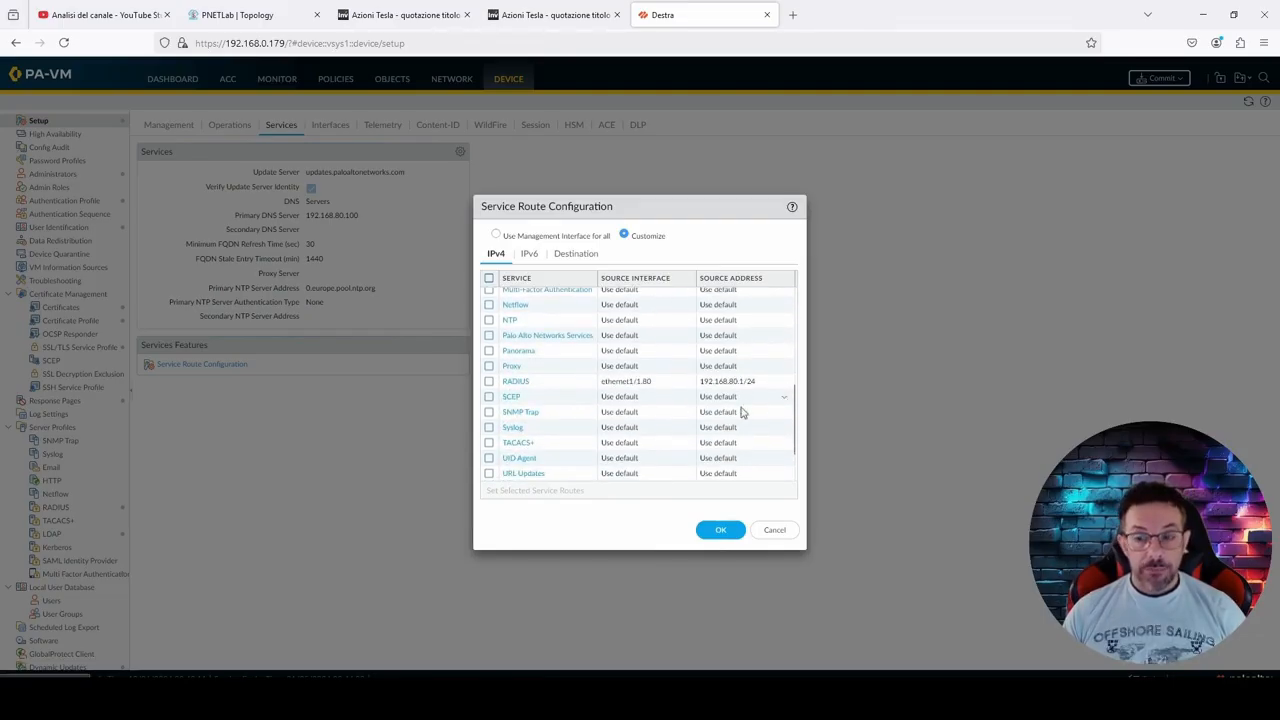
{"action": "left_click", "coordinate": [773, 532]}
{"action": "left_click", "coordinate": [258, 14]}
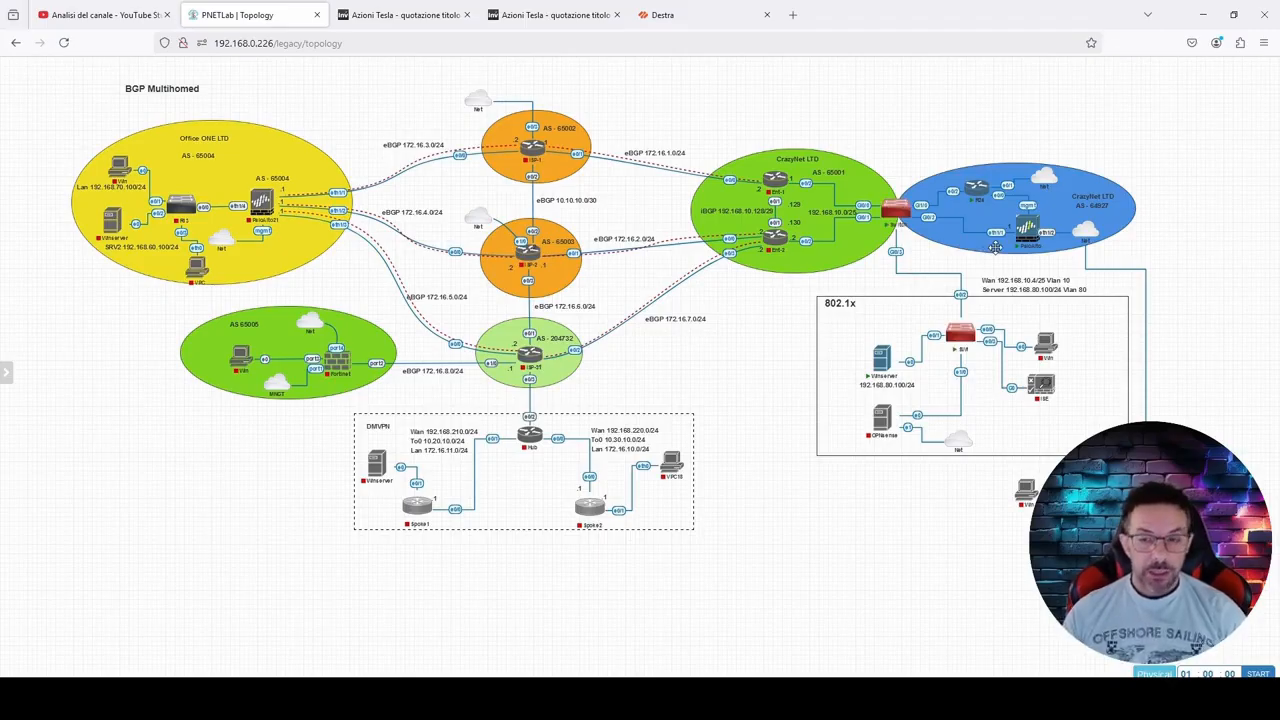
{"action": "left_click", "coordinate": [688, 25]}
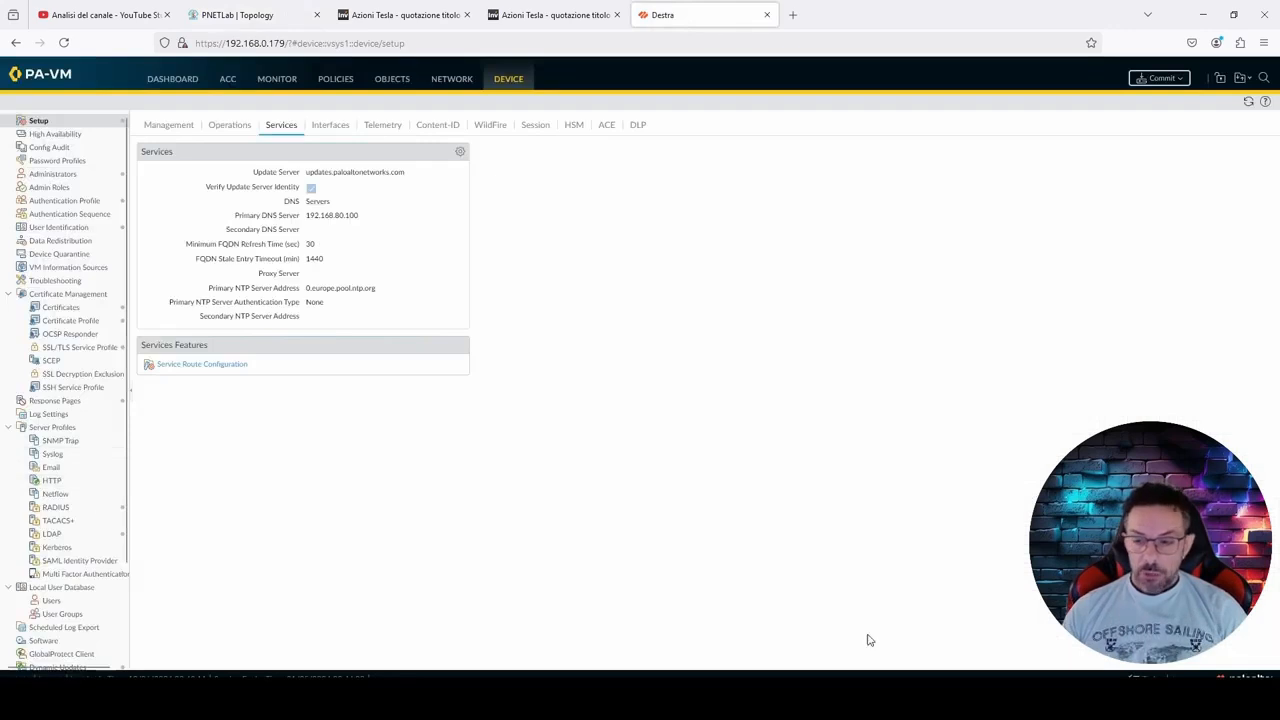
Step: Return to the Winserver console and enter and confirm the shared secret for the new destra RADIUS client
{"action": "left_click", "coordinate": [745, 700]}
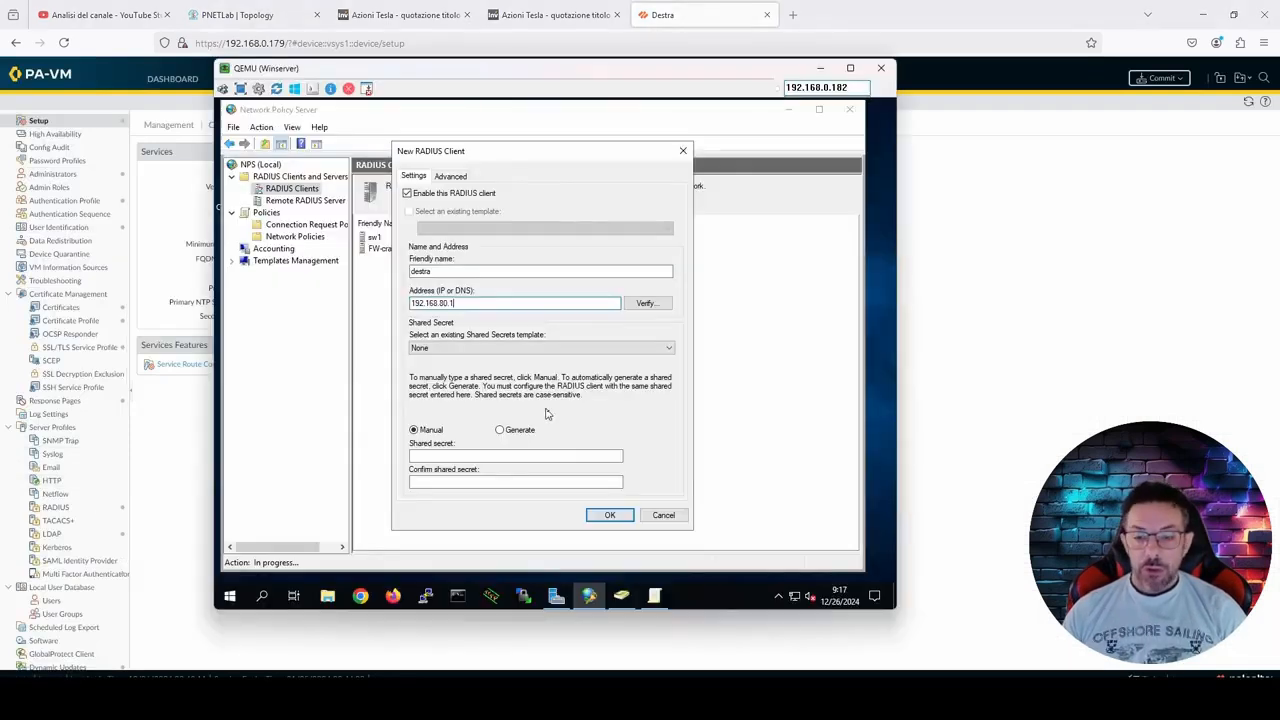
{"action": "left_click", "coordinate": [496, 457]}
{"action": "type", "text": "•••••••"}
{"action": "left_click", "coordinate": [522, 480]}
{"action": "type", "text": "•••••••"}
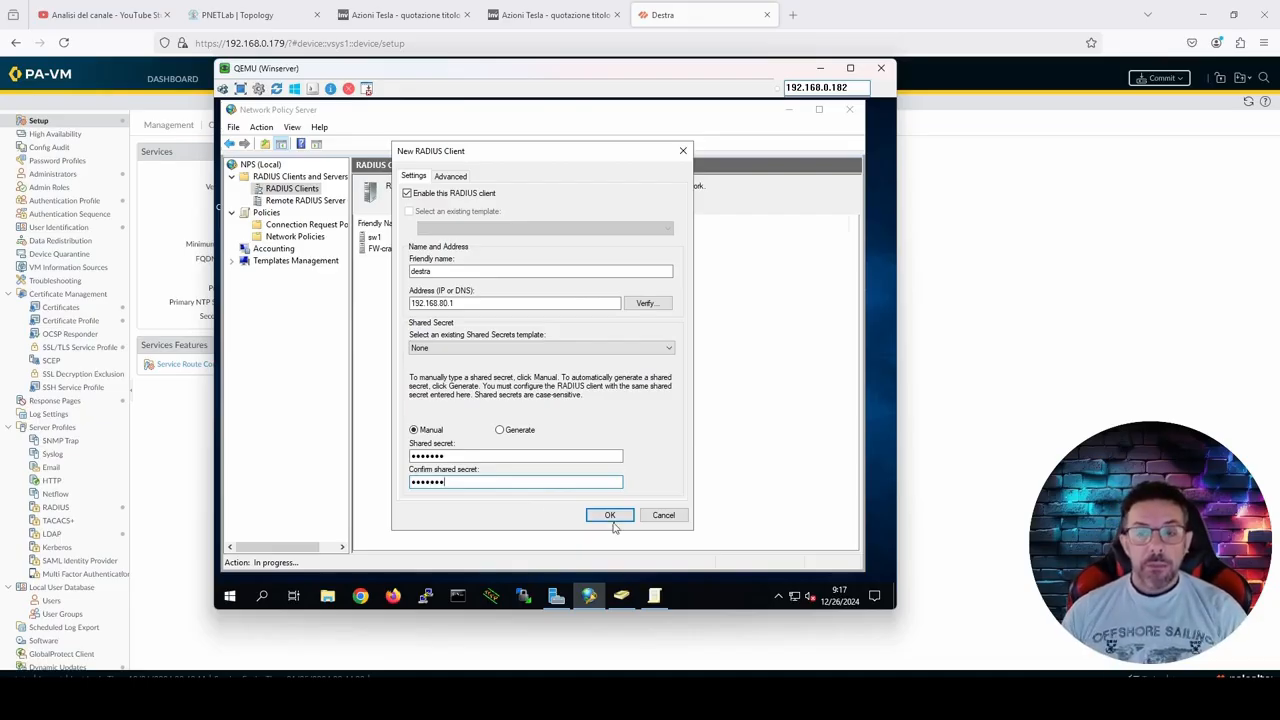
Step: Keep the shared secrets template set to None and save the new destra RADIUS client
{"action": "left_click", "coordinate": [632, 353]}
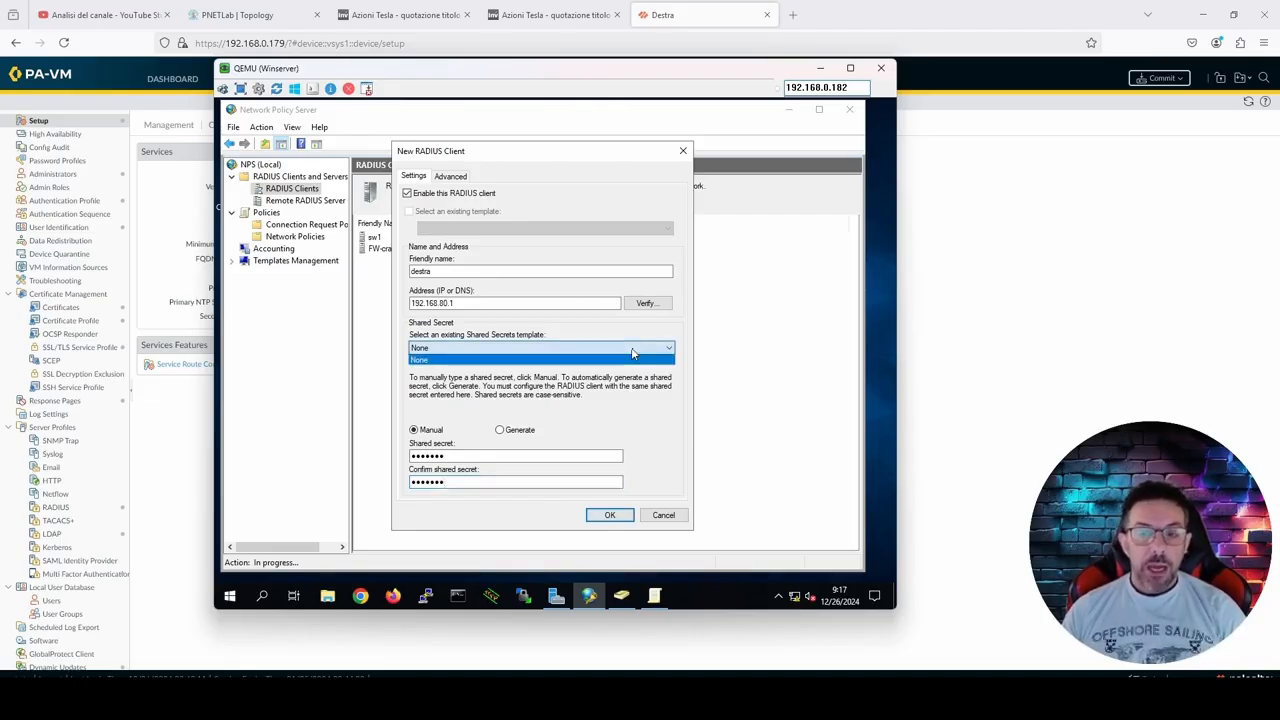
{"action": "left_click", "coordinate": [632, 355]}
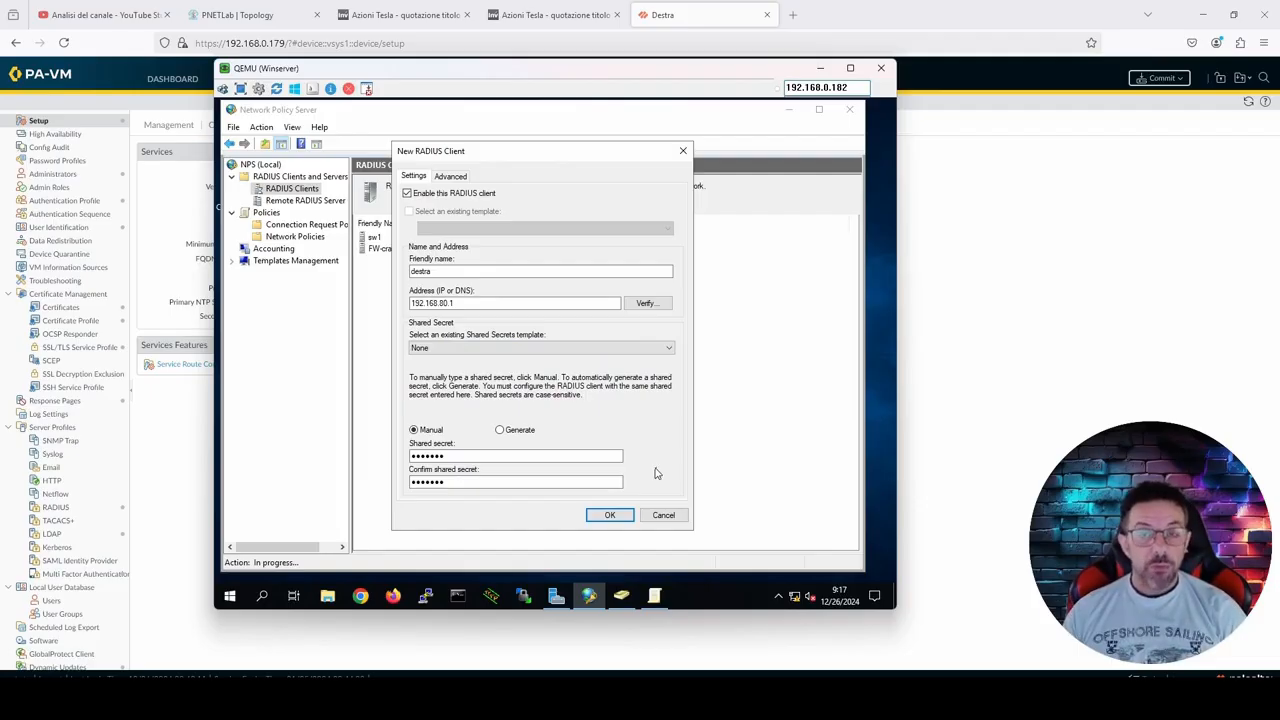
{"action": "left_click", "coordinate": [610, 515]}
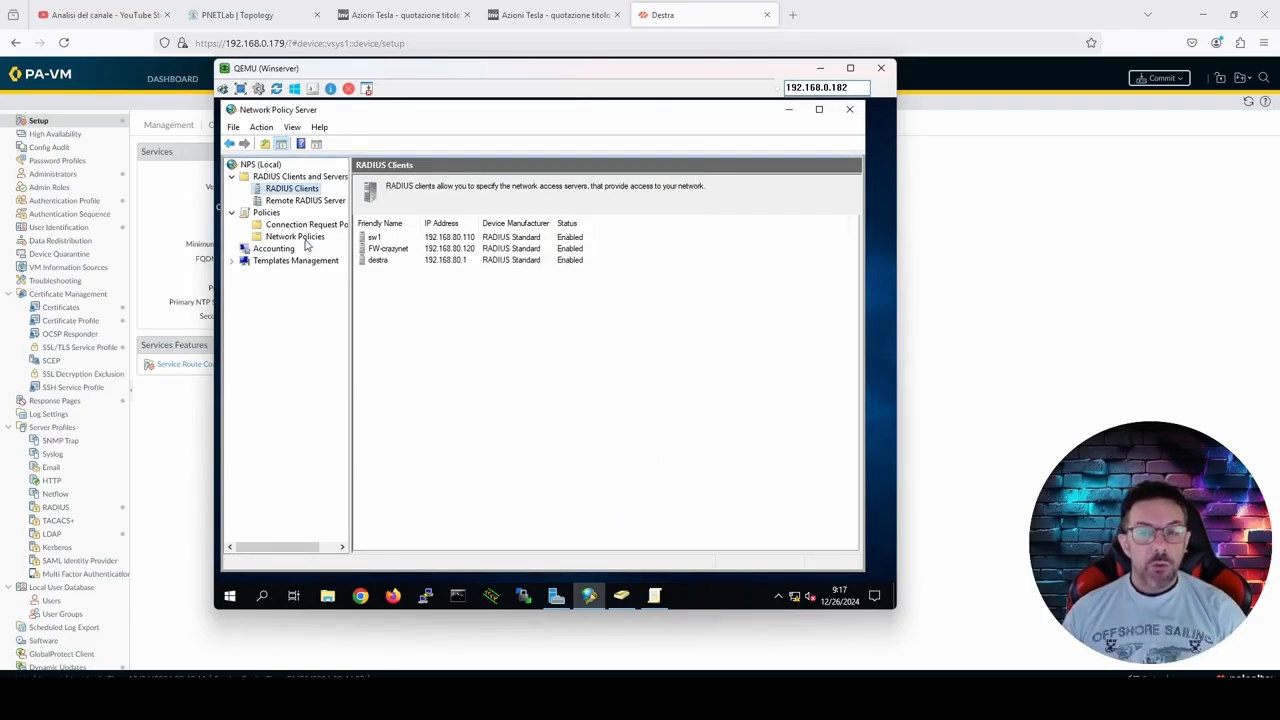
Step: Review the Network Access lvl 15 network policy and start a new network policy named PaloAlto Administrator with an unspecified access server type
{"action": "left_click", "coordinate": [306, 238]}
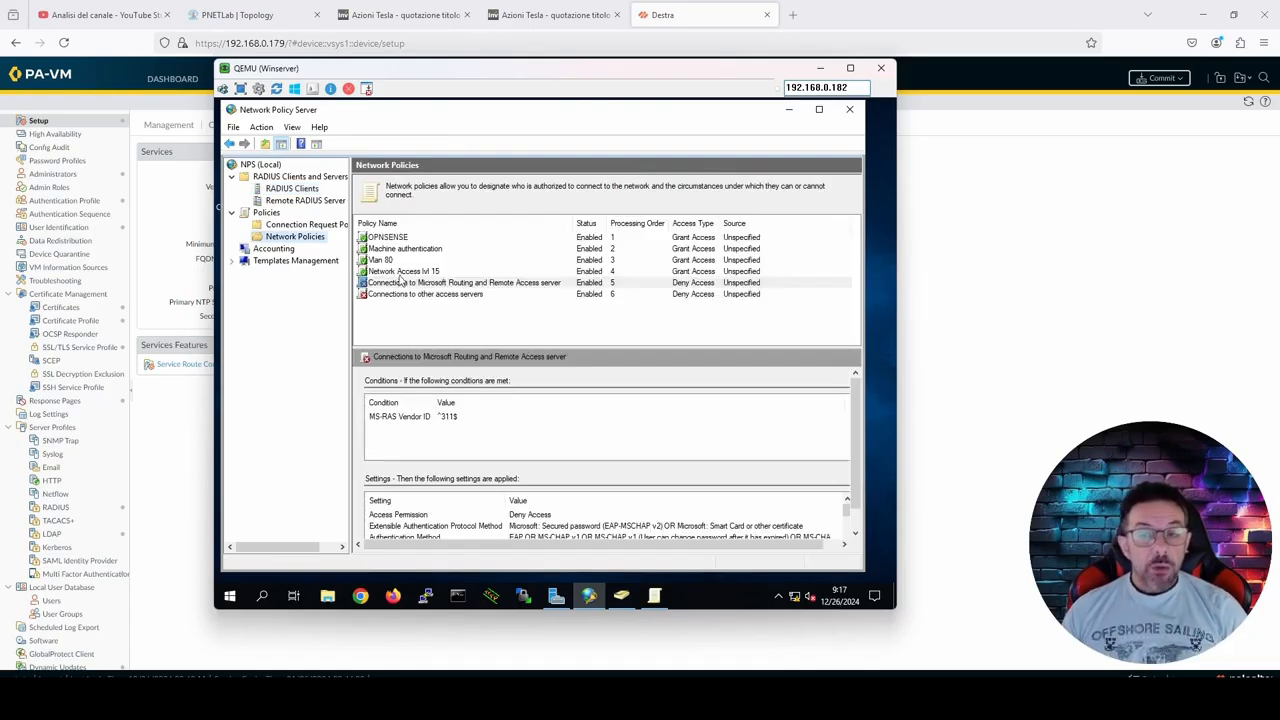
{"action": "left_click", "coordinate": [401, 271]}
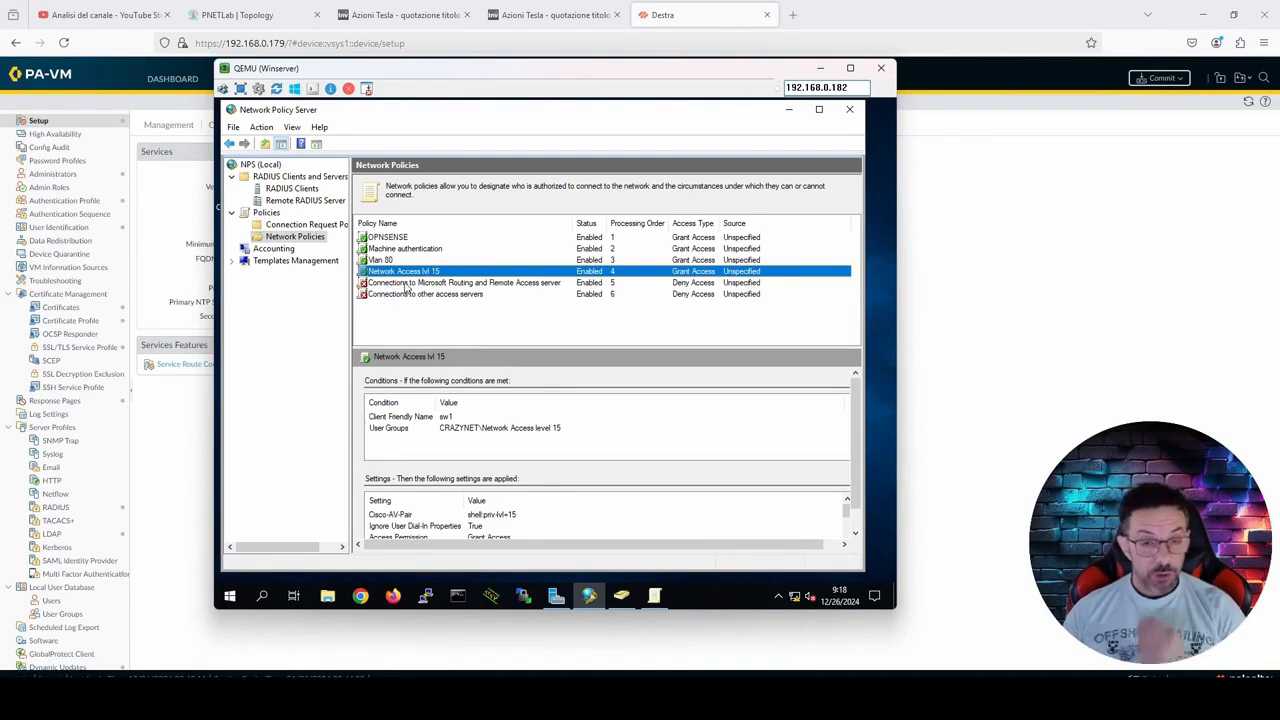
{"action": "right_click", "coordinate": [308, 240]}
{"action": "left_click", "coordinate": [336, 246]}
{"action": "type", "text": "PaloAlto"}
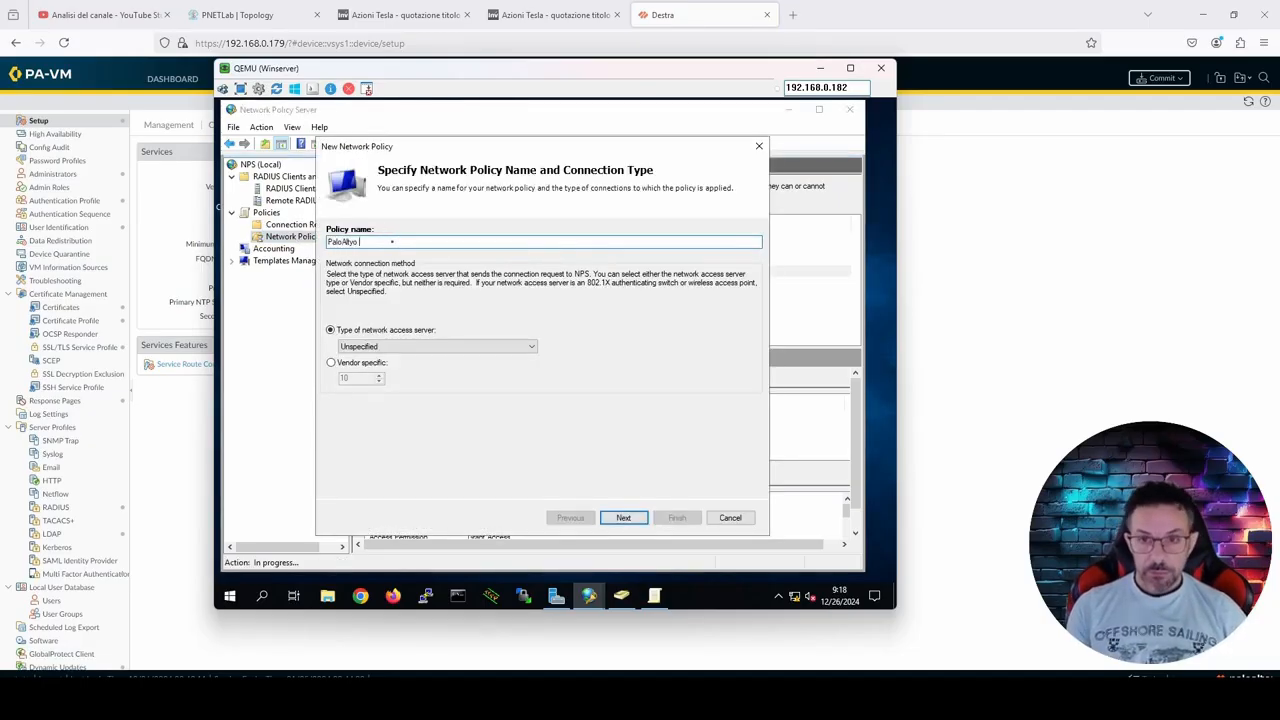
{"action": "key", "text": "BackSpace"}
{"action": "key", "text": "BackSpace"}
{"action": "type", "text": "Administrator"}
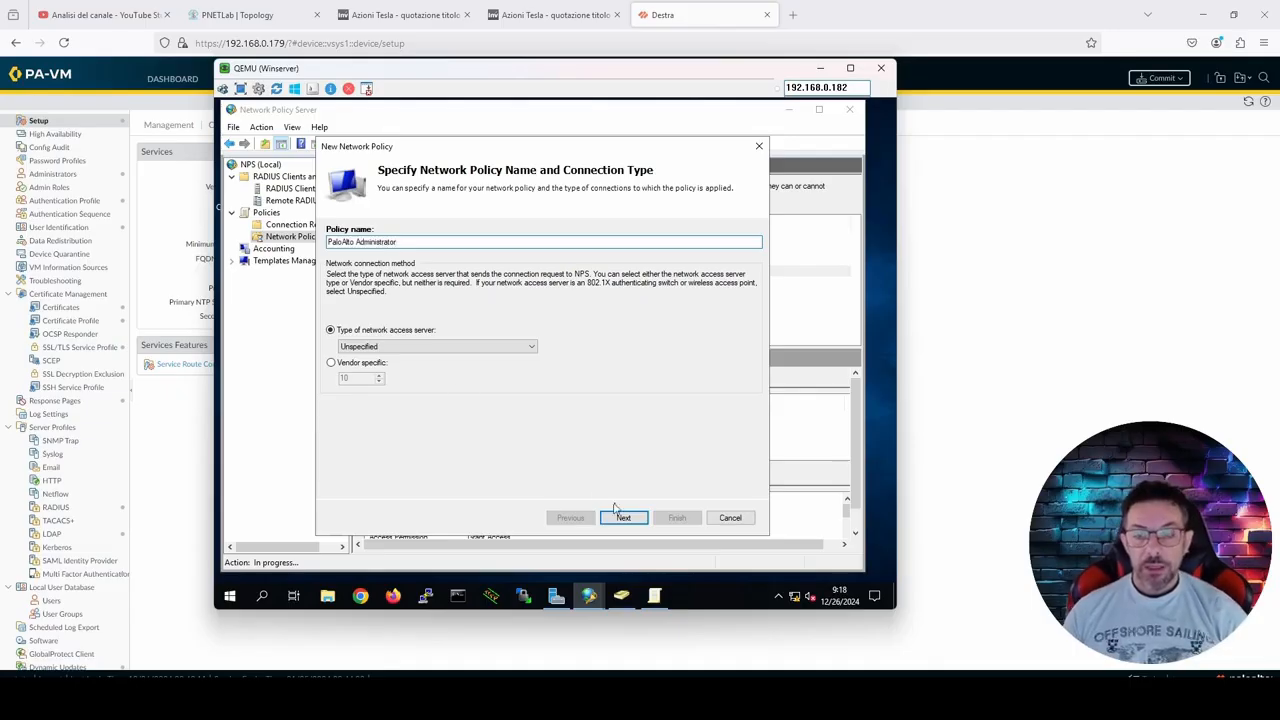
{"action": "left_click", "coordinate": [640, 520]}
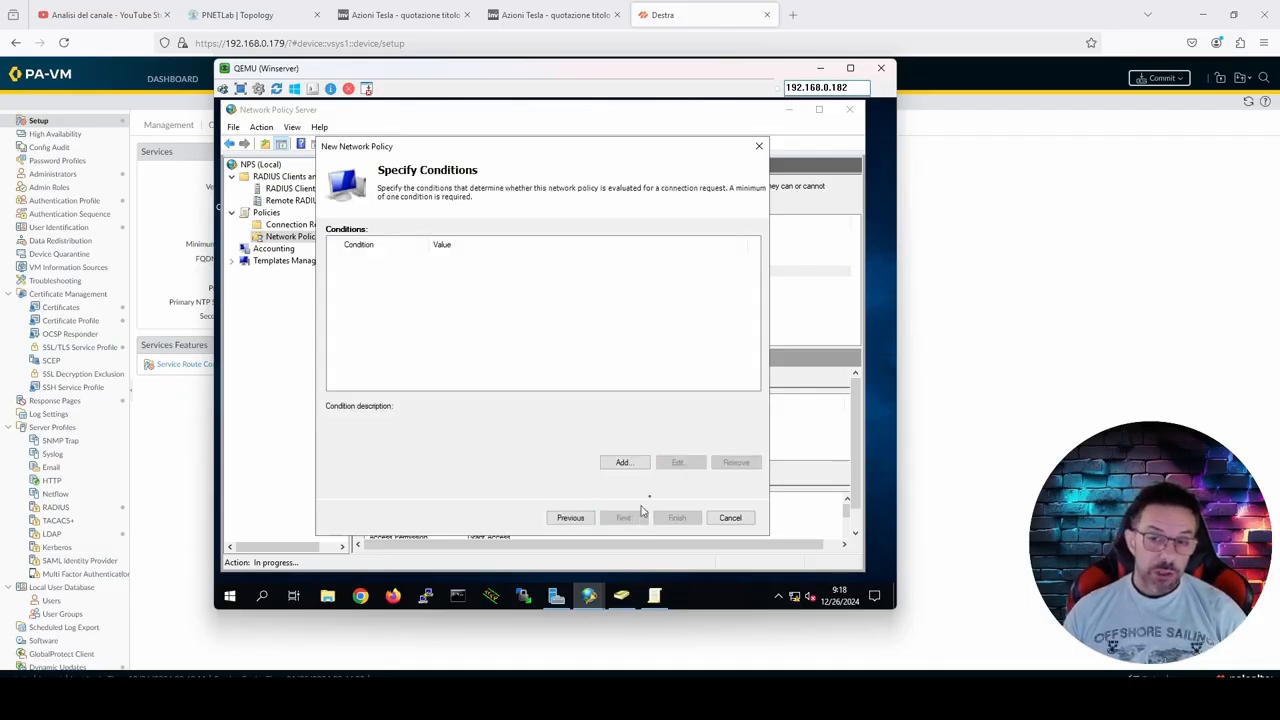
Step: Start adding a User Groups condition to the policy and list the groups available in crazynet.local
{"action": "left_click", "coordinate": [642, 463]}
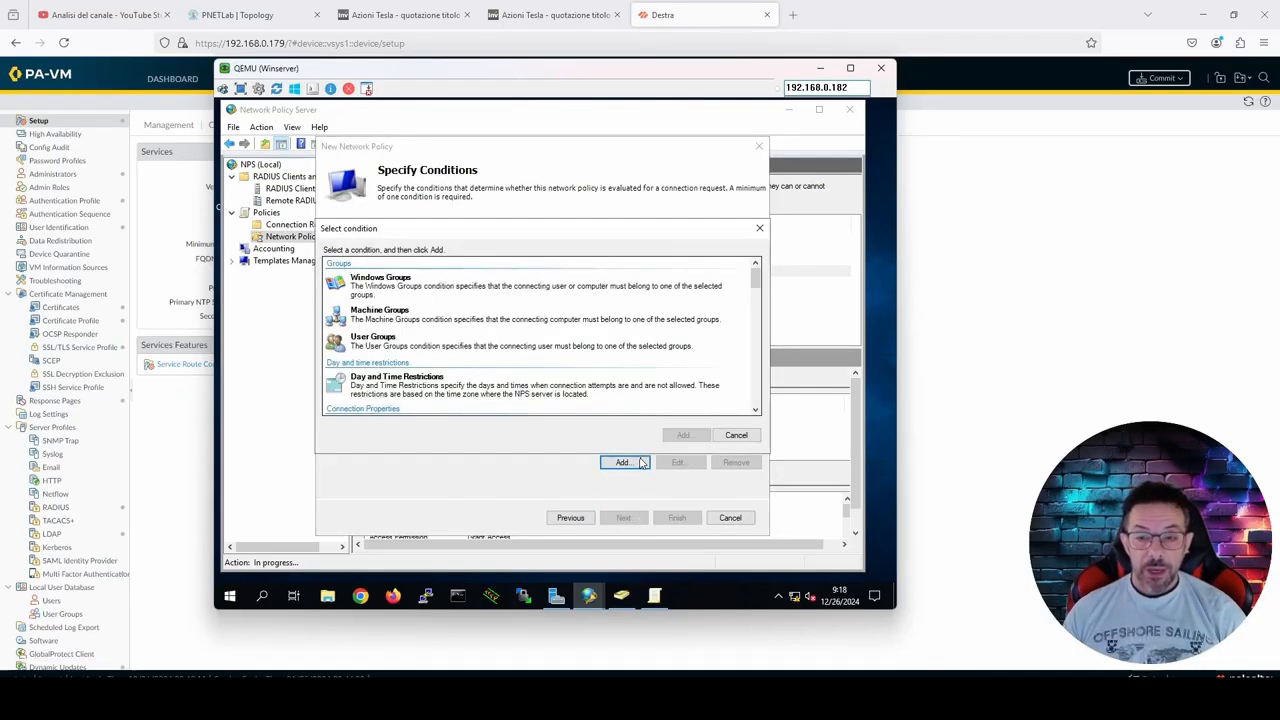
{"action": "left_click", "coordinate": [436, 345]}
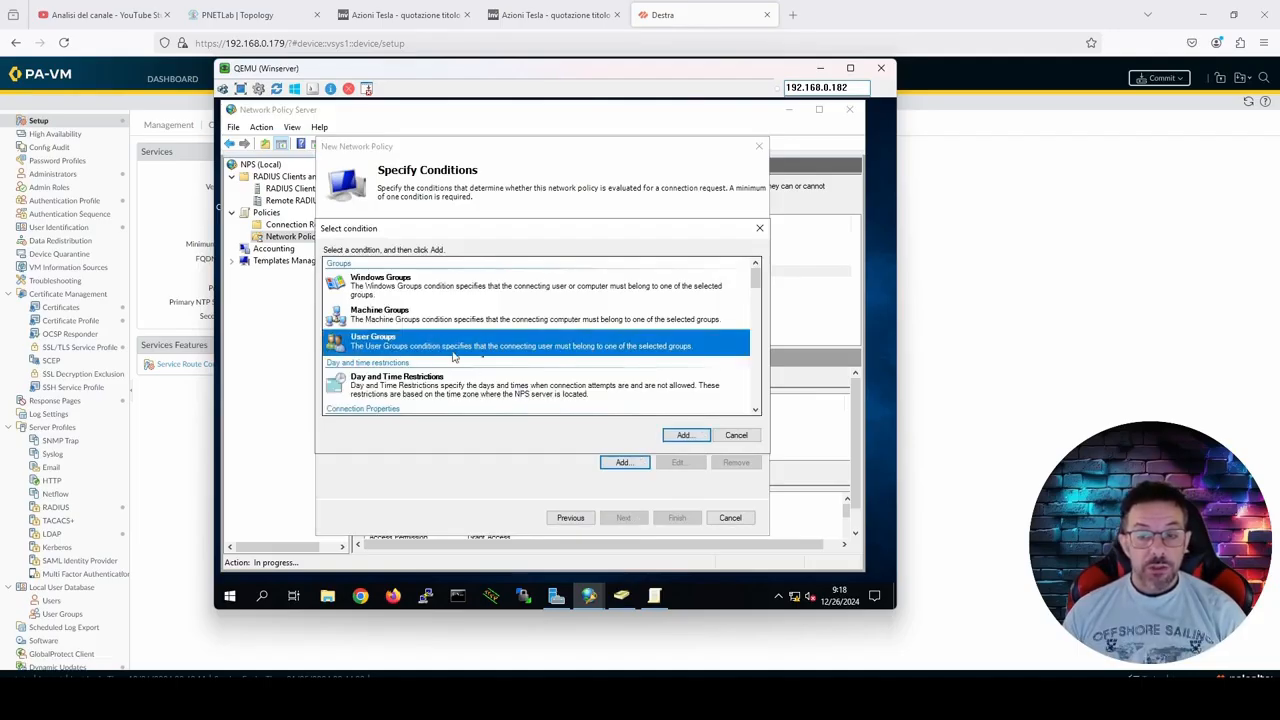
{"action": "left_click", "coordinate": [684, 436]}
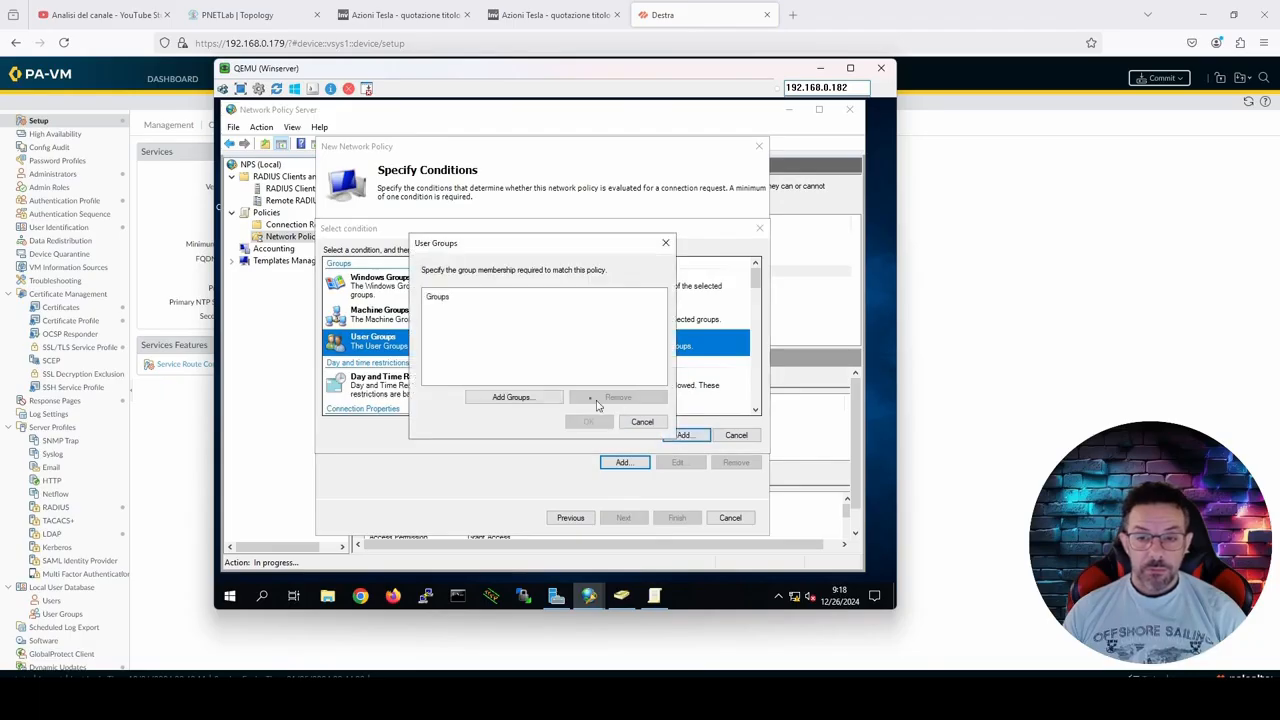
{"action": "left_click", "coordinate": [544, 399]}
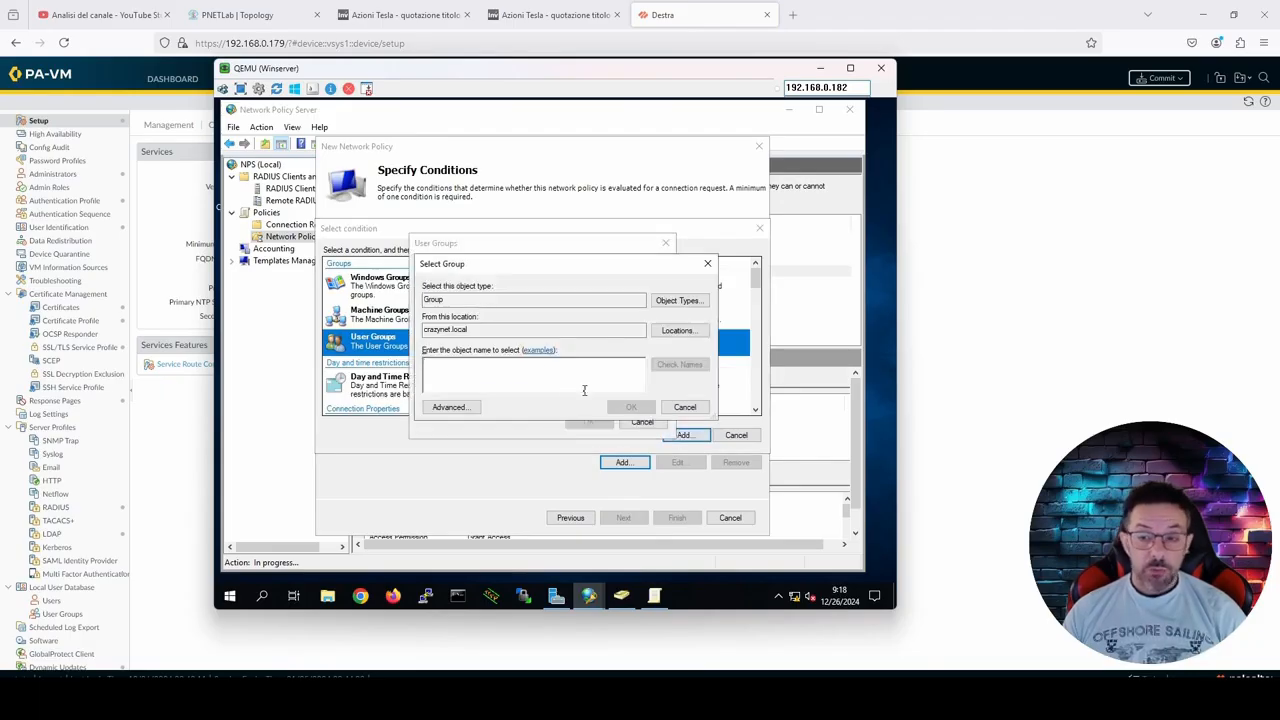
{"action": "left_click", "coordinate": [449, 407]}
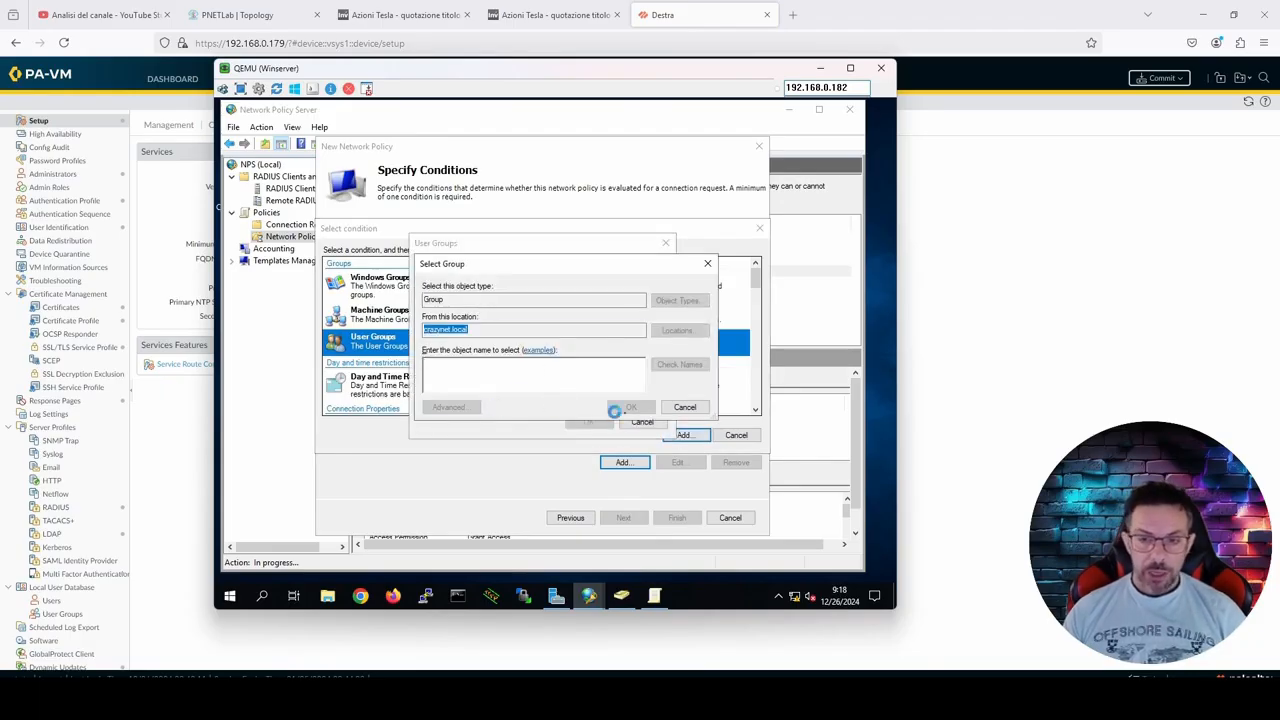
{"action": "left_click", "coordinate": [718, 331]}
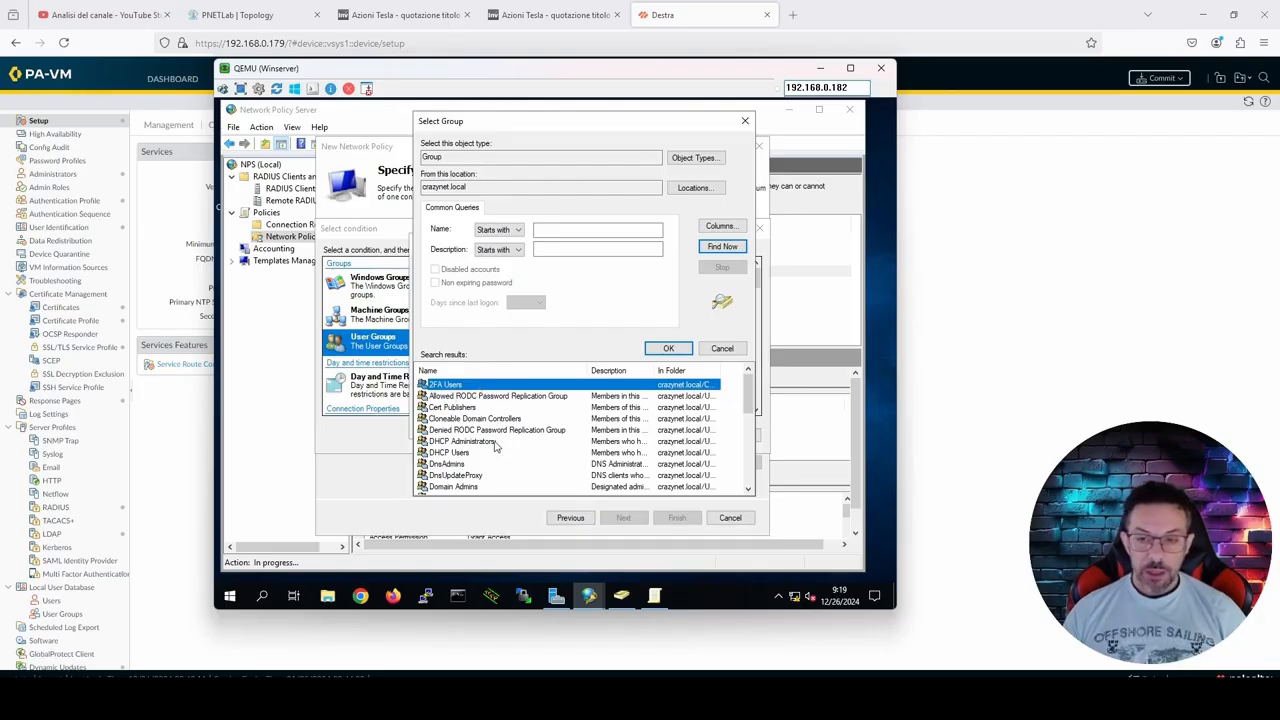
Step: Select the No 2FA Users group and save it as the policy's User Groups condition
{"action": "scroll", "coordinate": [495, 447], "scroll_direction": "down", "scroll_amount": 6}
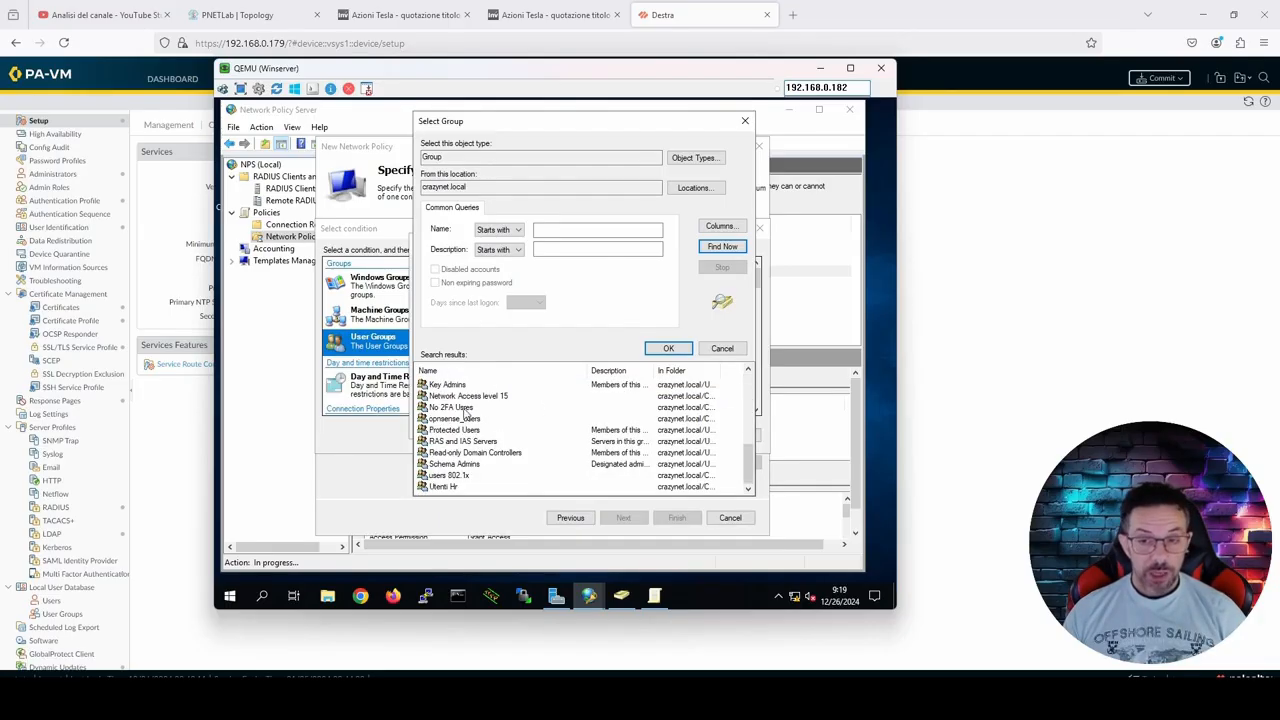
{"action": "left_click", "coordinate": [467, 408]}
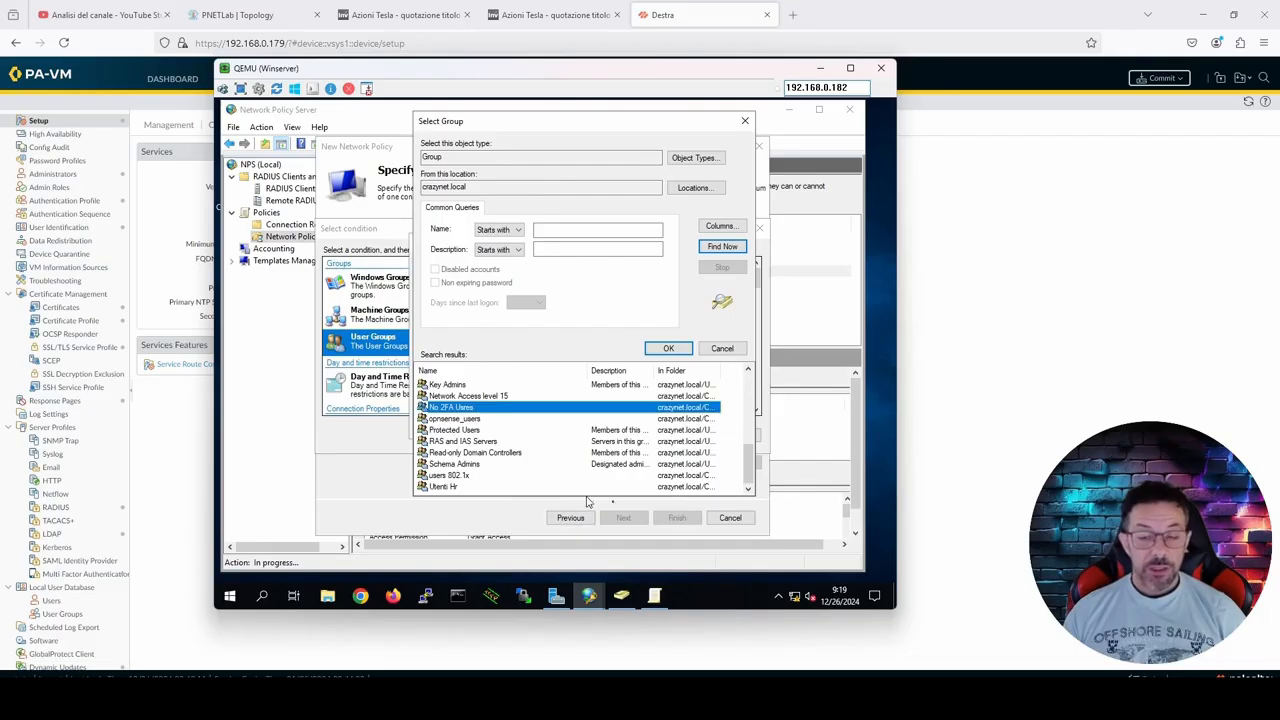
{"action": "left_click", "coordinate": [667, 348]}
{"action": "left_click", "coordinate": [632, 408]}
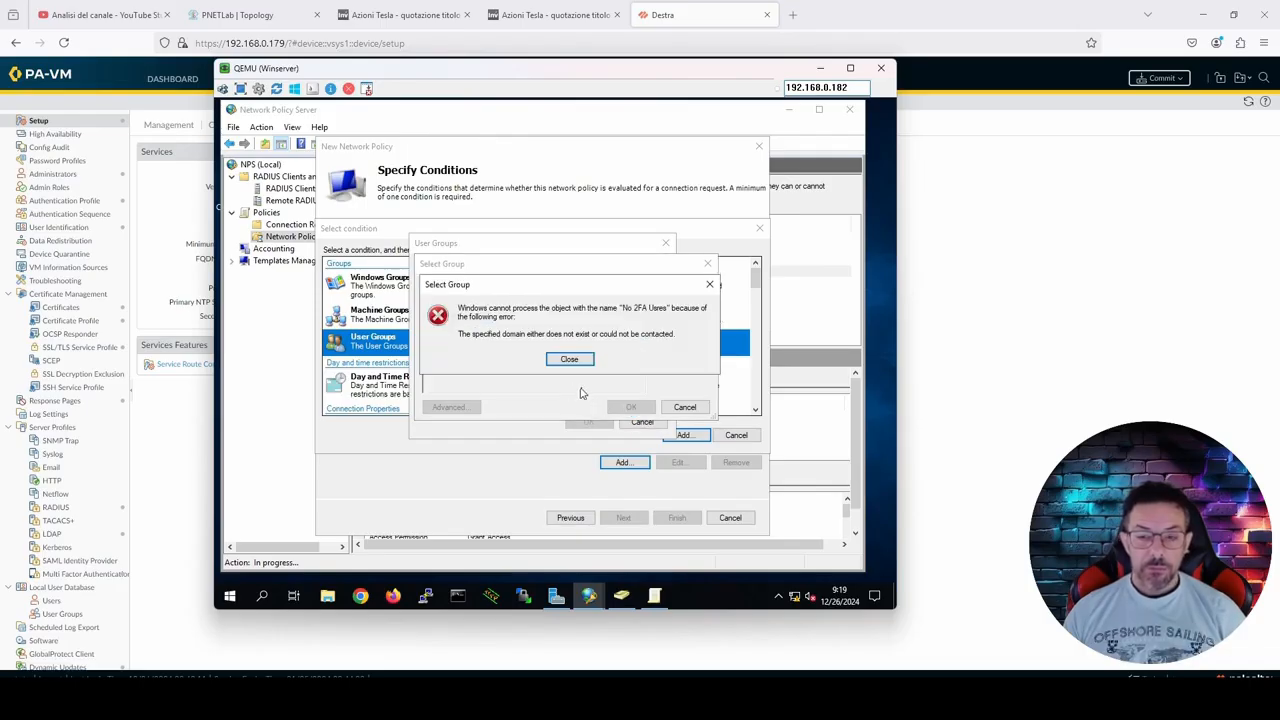
{"action": "left_click", "coordinate": [572, 362]}
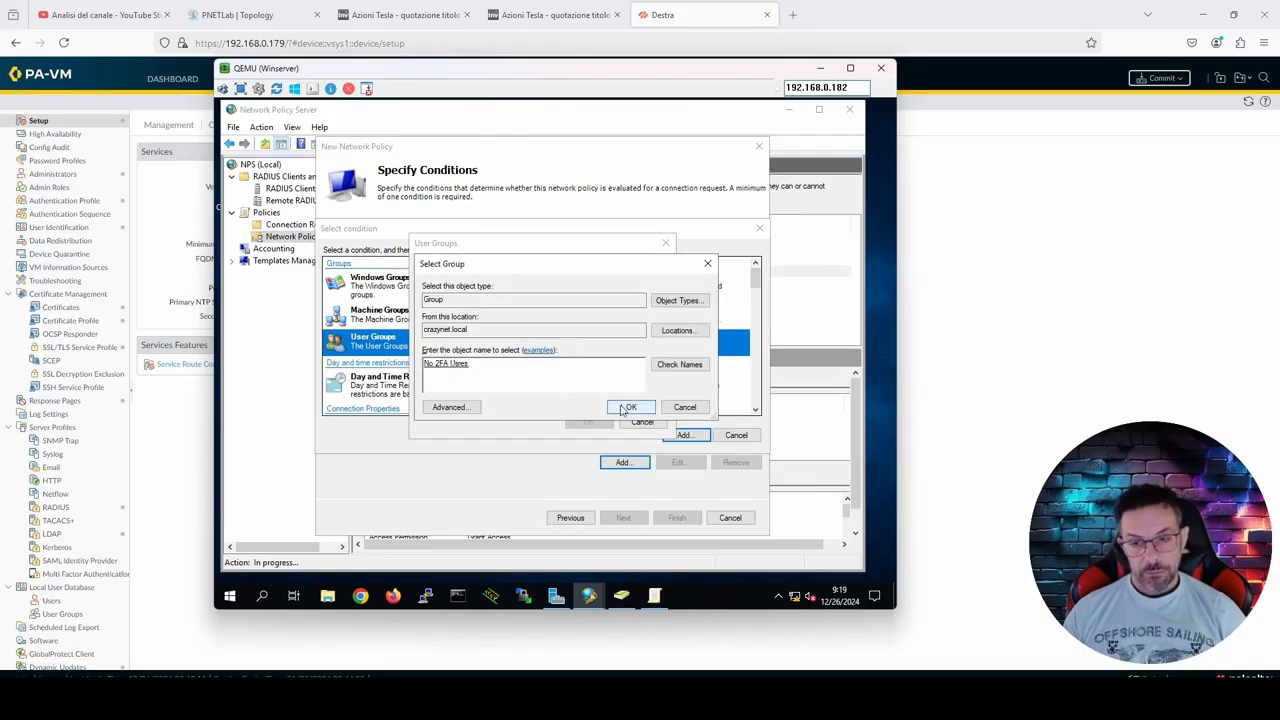
{"action": "left_click", "coordinate": [630, 407]}
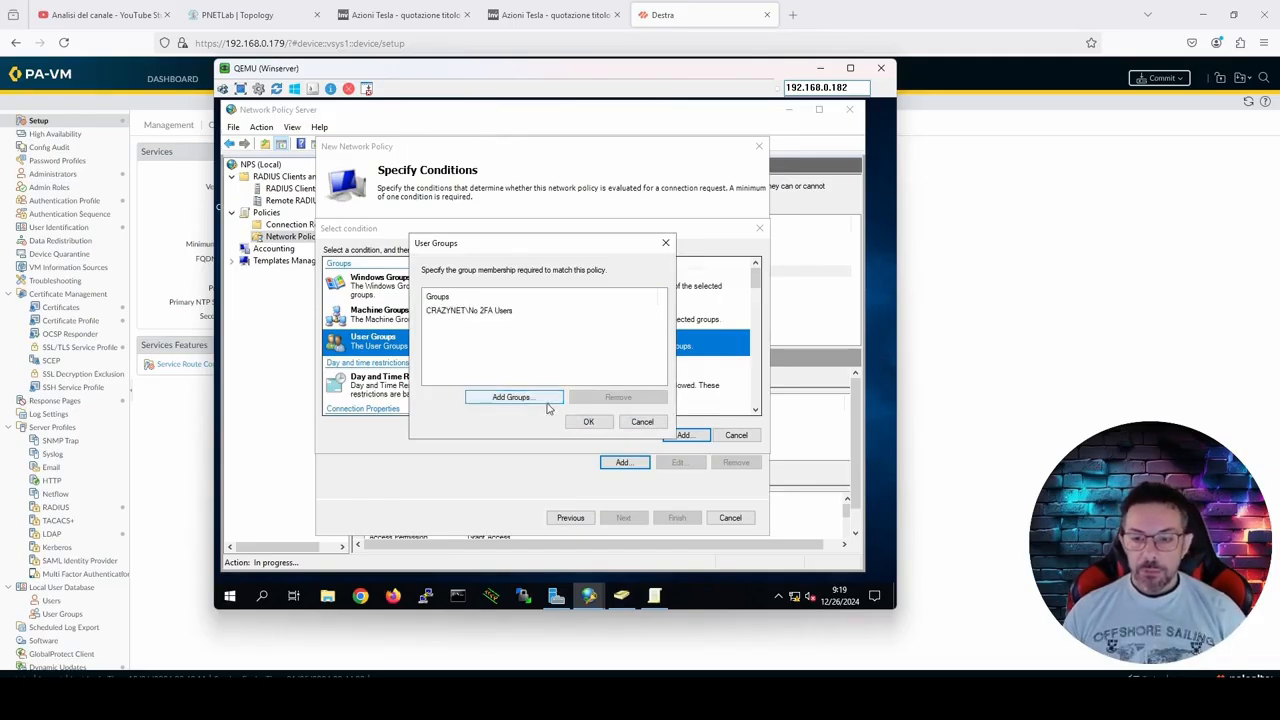
{"action": "left_click", "coordinate": [588, 421]}
Step: Add a Client Friendly Name condition with the value destra to the policy
{"action": "left_click", "coordinate": [621, 463]}
{"action": "scroll", "coordinate": [484, 370], "scroll_direction": "down", "scroll_amount": 4}
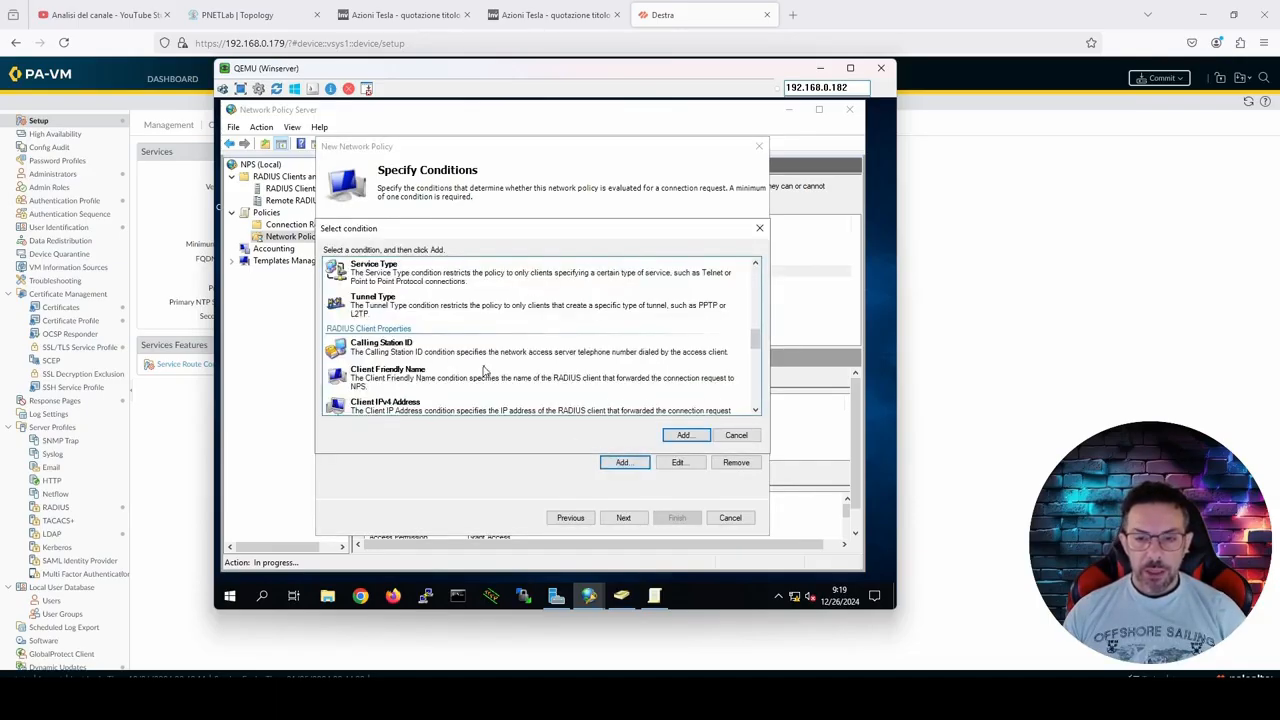
{"action": "left_click", "coordinate": [482, 388]}
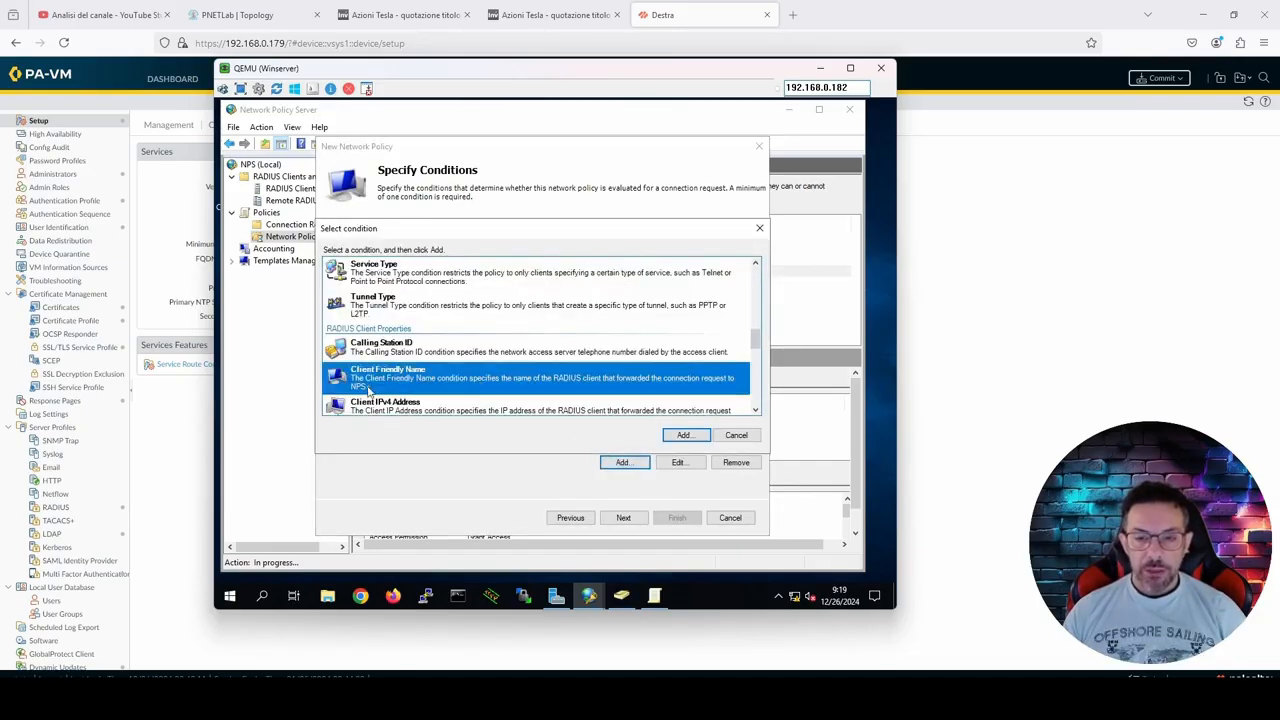
{"action": "left_click", "coordinate": [670, 437]}
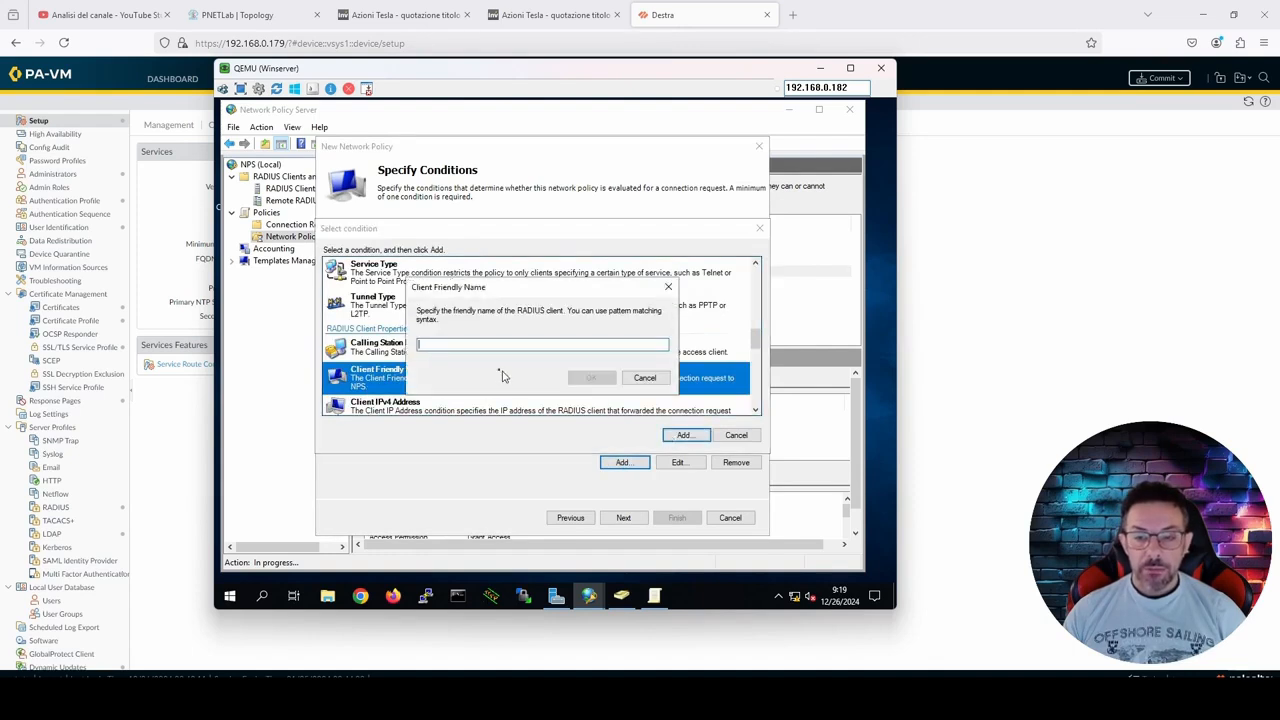
{"action": "type", "text": "destra"}
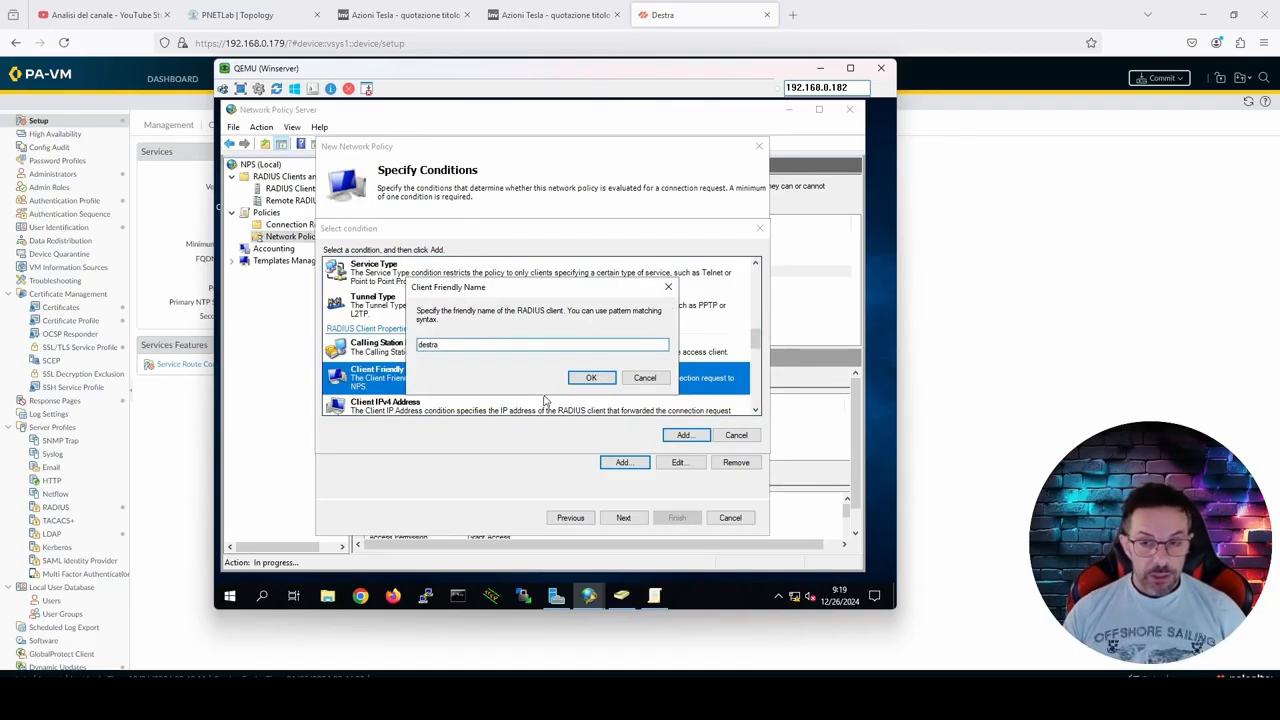
{"action": "left_click", "coordinate": [592, 378]}
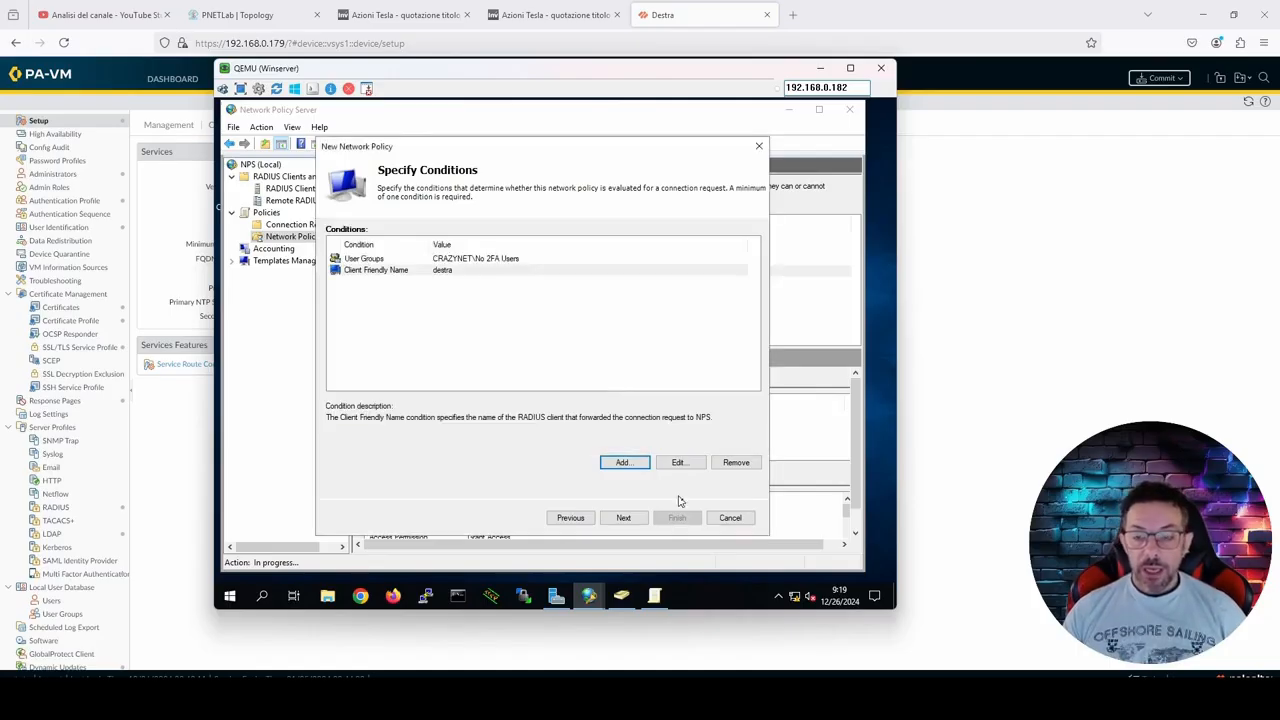
Step: Grant access and allow only unencrypted authentication (PAP, SPAP) with MS-CHAP-v2 and MS-CHAP disabled, declining the help topic
{"action": "left_click", "coordinate": [623, 517]}
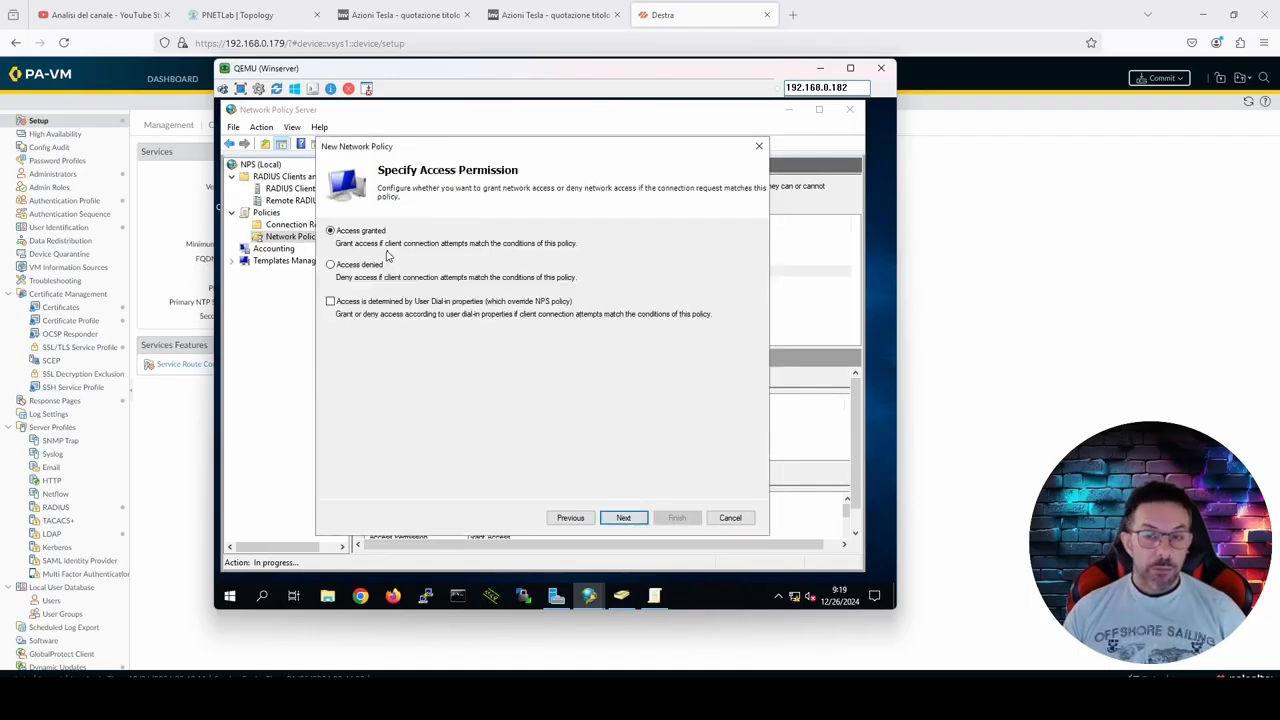
{"action": "left_click", "coordinate": [623, 517]}
{"action": "left_click", "coordinate": [329, 380]}
{"action": "left_click", "coordinate": [329, 404]}
{"action": "left_click", "coordinate": [330, 441]}
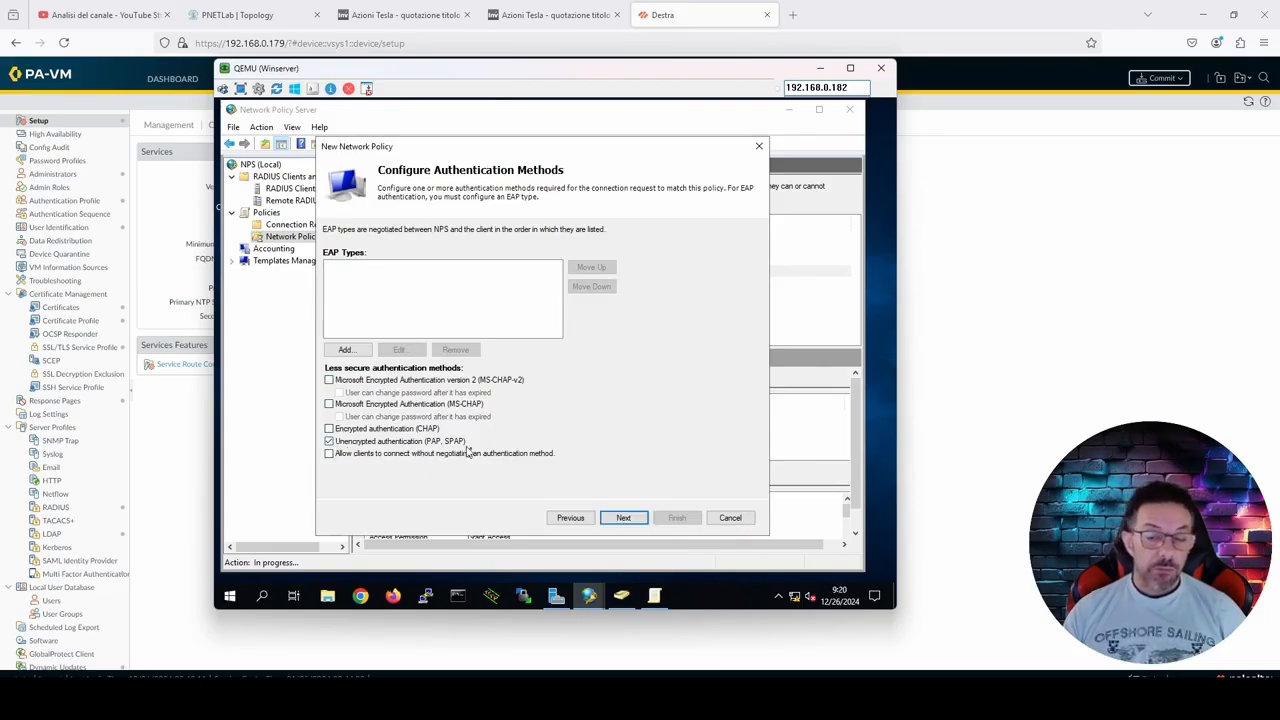
{"action": "left_click", "coordinate": [622, 517]}
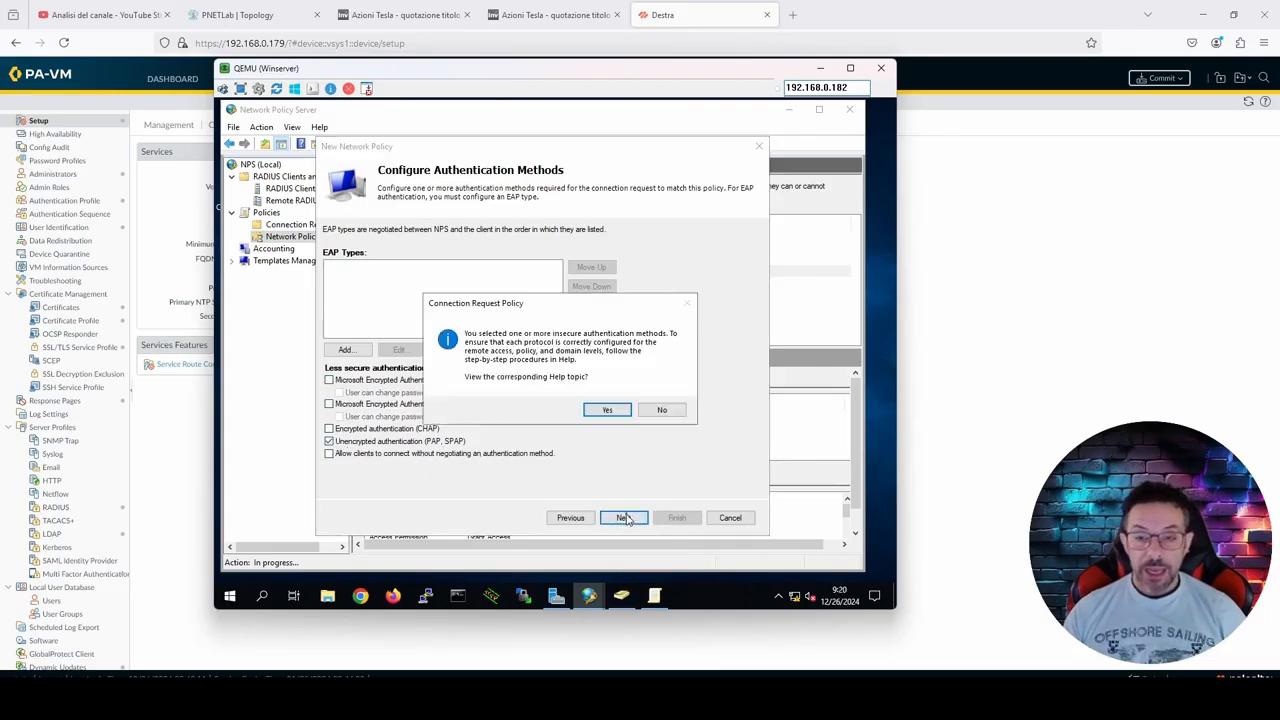
{"action": "left_click", "coordinate": [647, 414]}
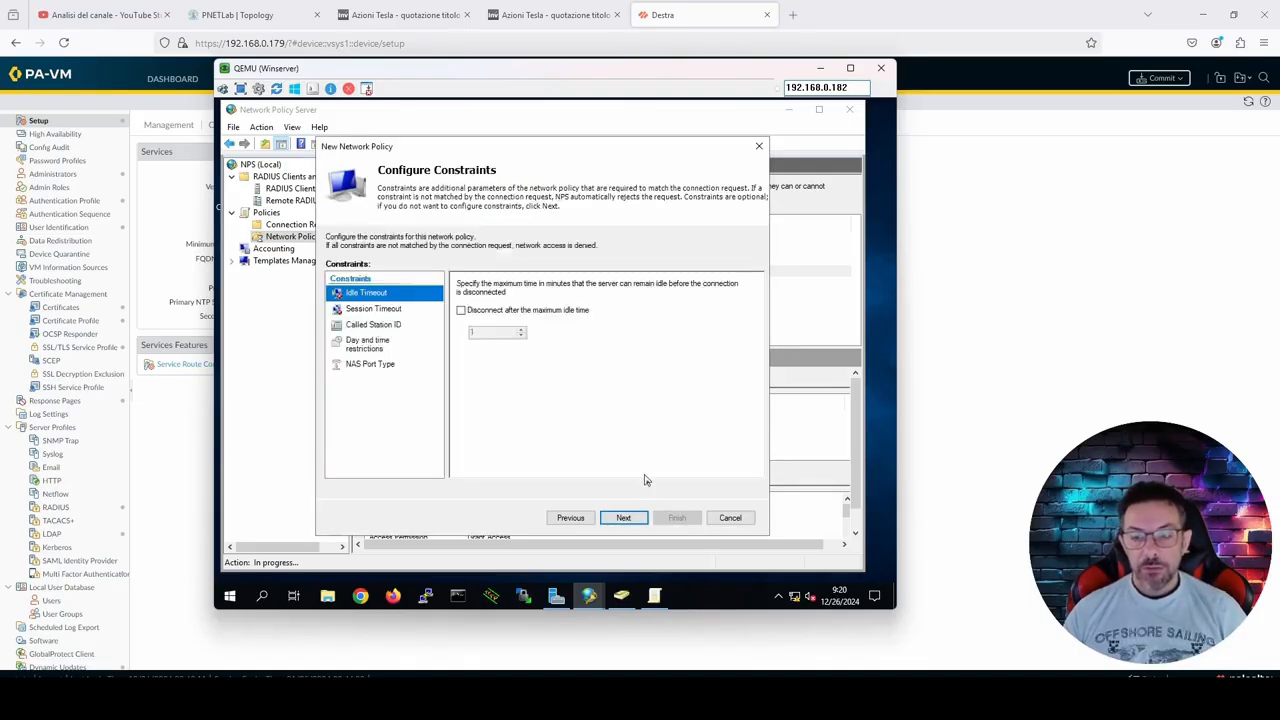
Step: Accept the default constraints and settings and finish creating the PaloAlto Administrator policy
{"action": "left_click", "coordinate": [637, 517]}
{"action": "left_click", "coordinate": [630, 517]}
{"action": "left_click", "coordinate": [677, 519]}
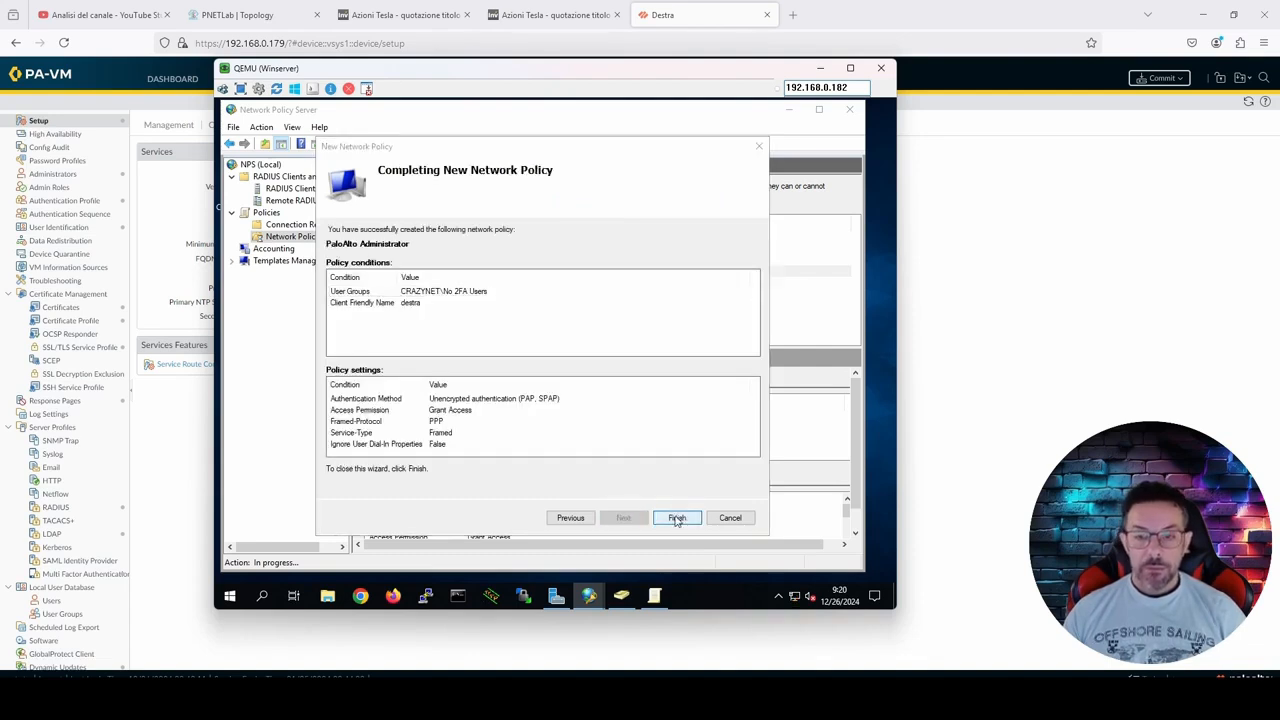
Step: Move the PaloAlto Administrator policy up to processing order 5, above both deny-access policies
{"action": "left_click", "coordinate": [425, 311]}
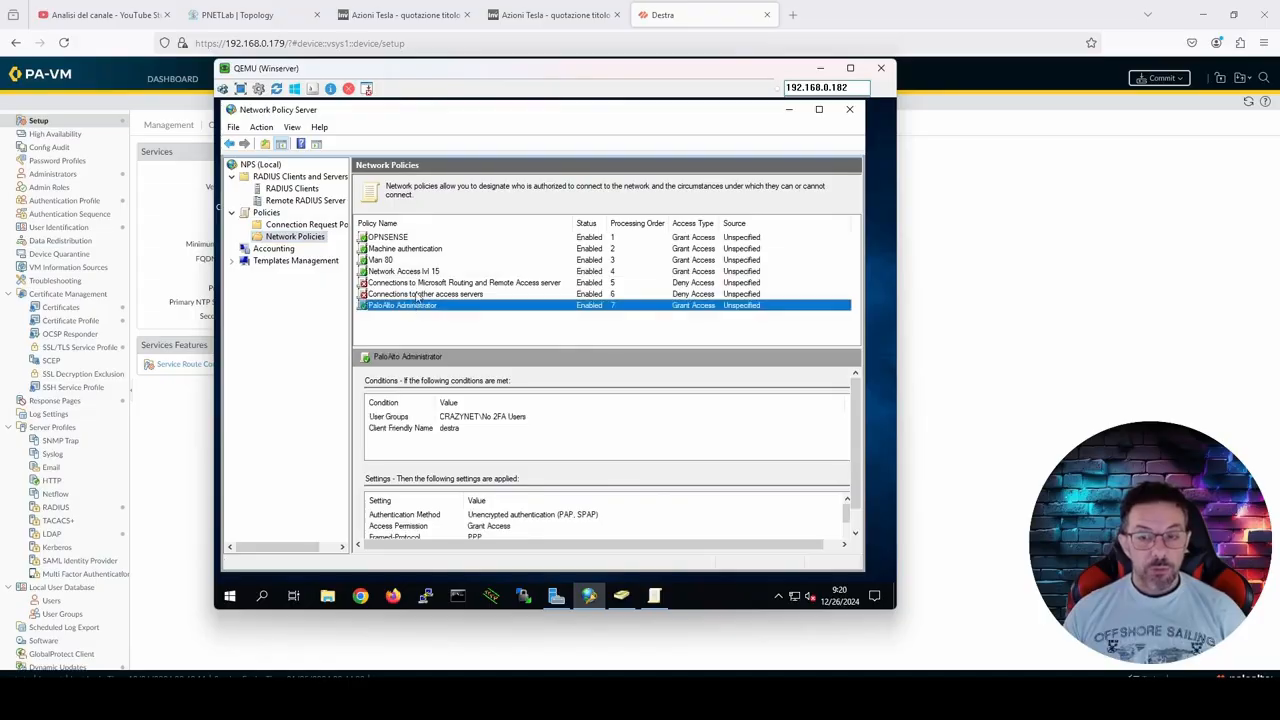
{"action": "right_click", "coordinate": [422, 306]}
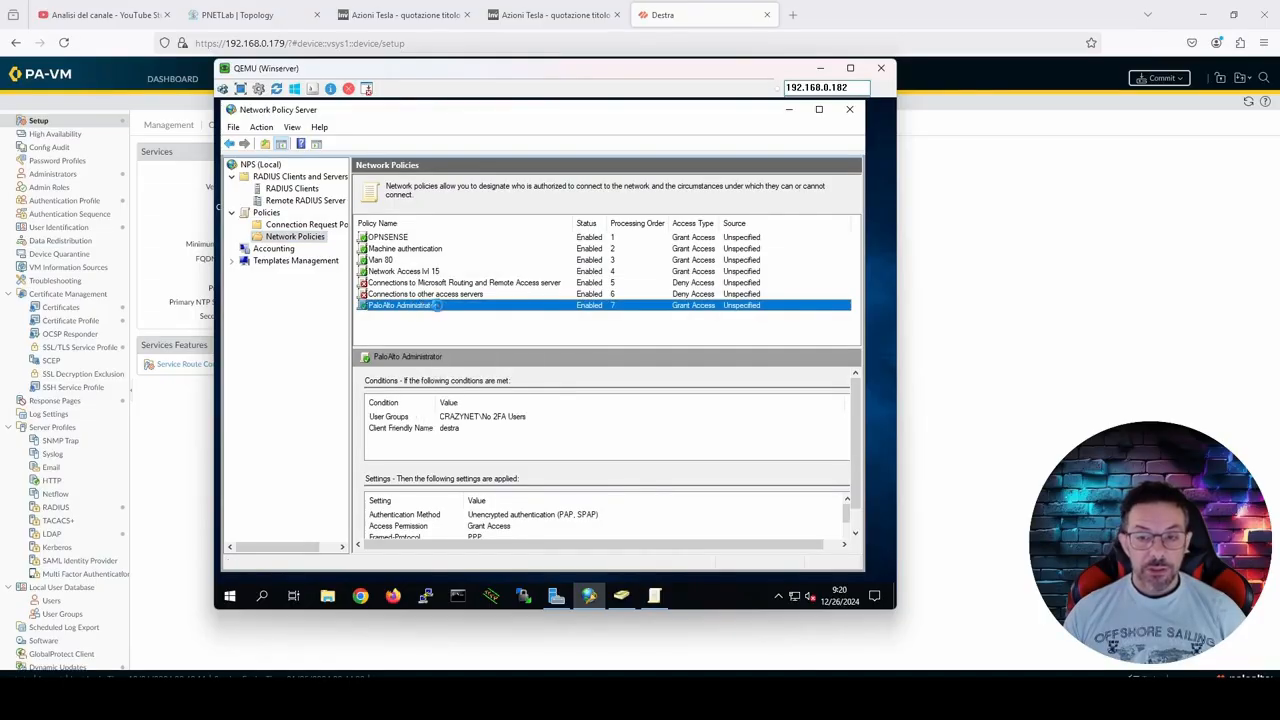
{"action": "right_click", "coordinate": [430, 302]}
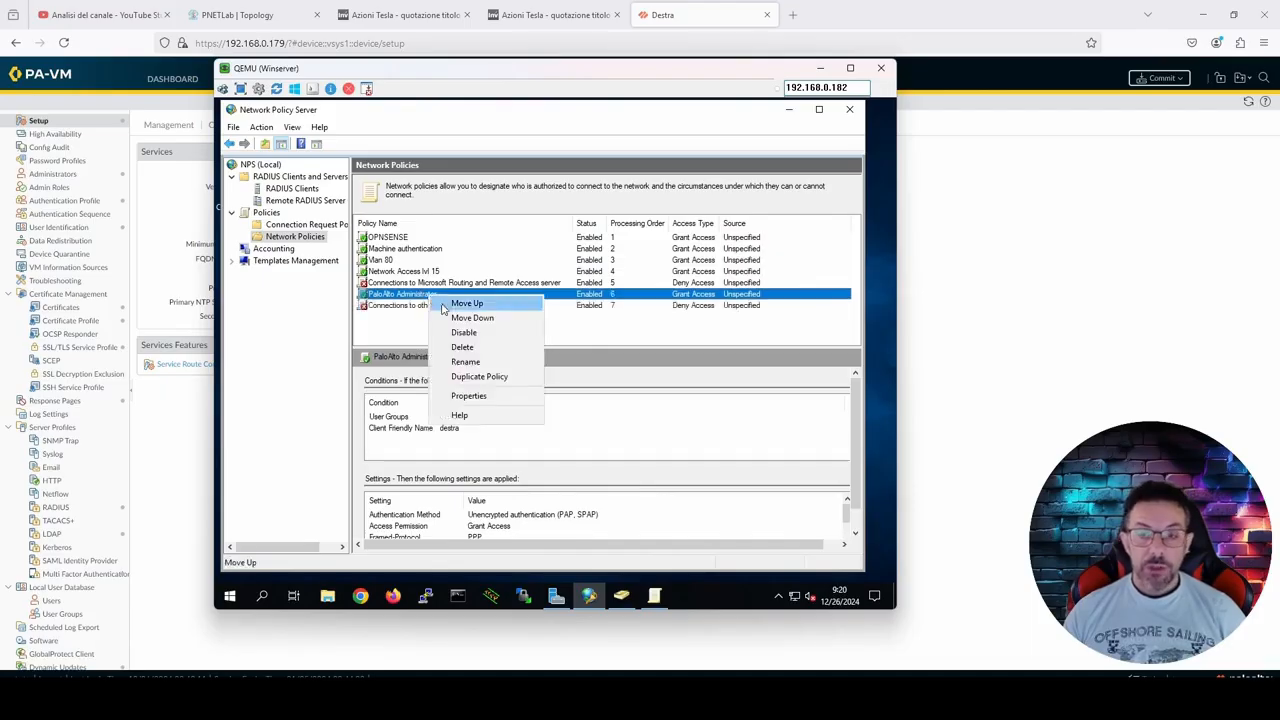
{"action": "left_click", "coordinate": [446, 302]}
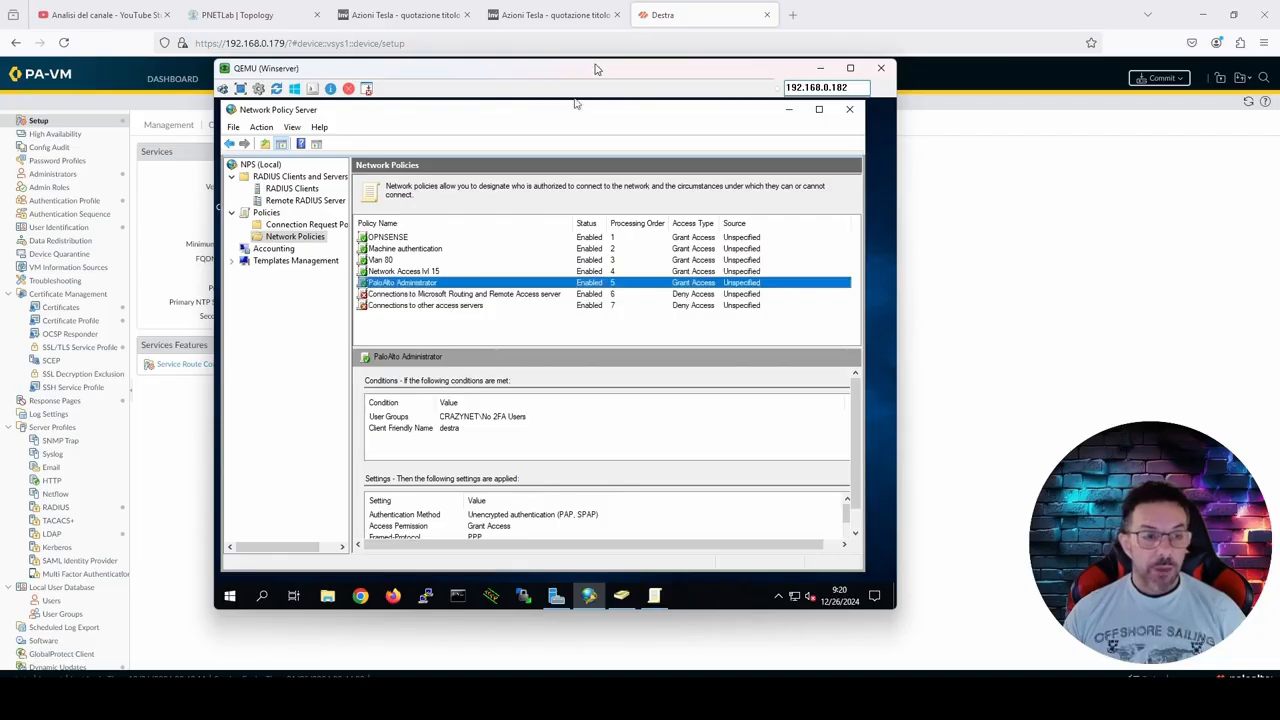
Step: Move the Winserver console window off the firewall's web interface and display the firewall's authentication profiles
{"action": "left_click_drag", "start_coordinate": [600, 74], "coordinate": [0, 72]}
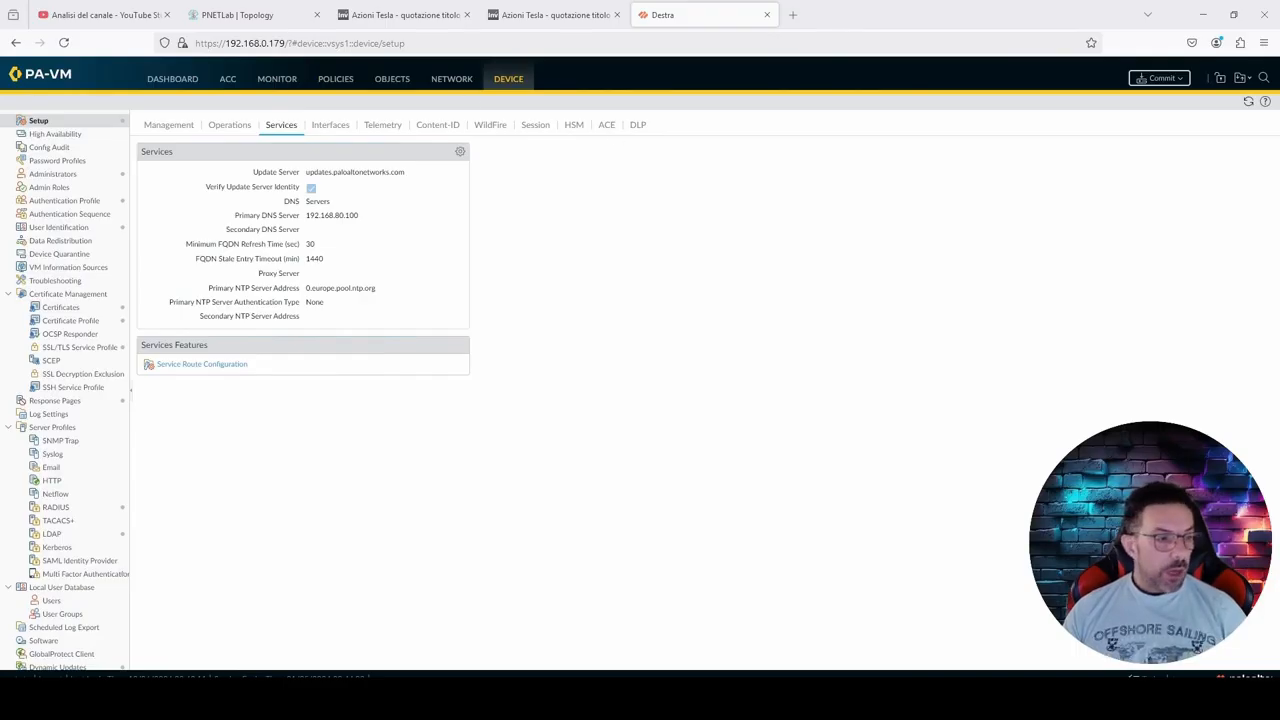
{"action": "left_click", "coordinate": [70, 201]}
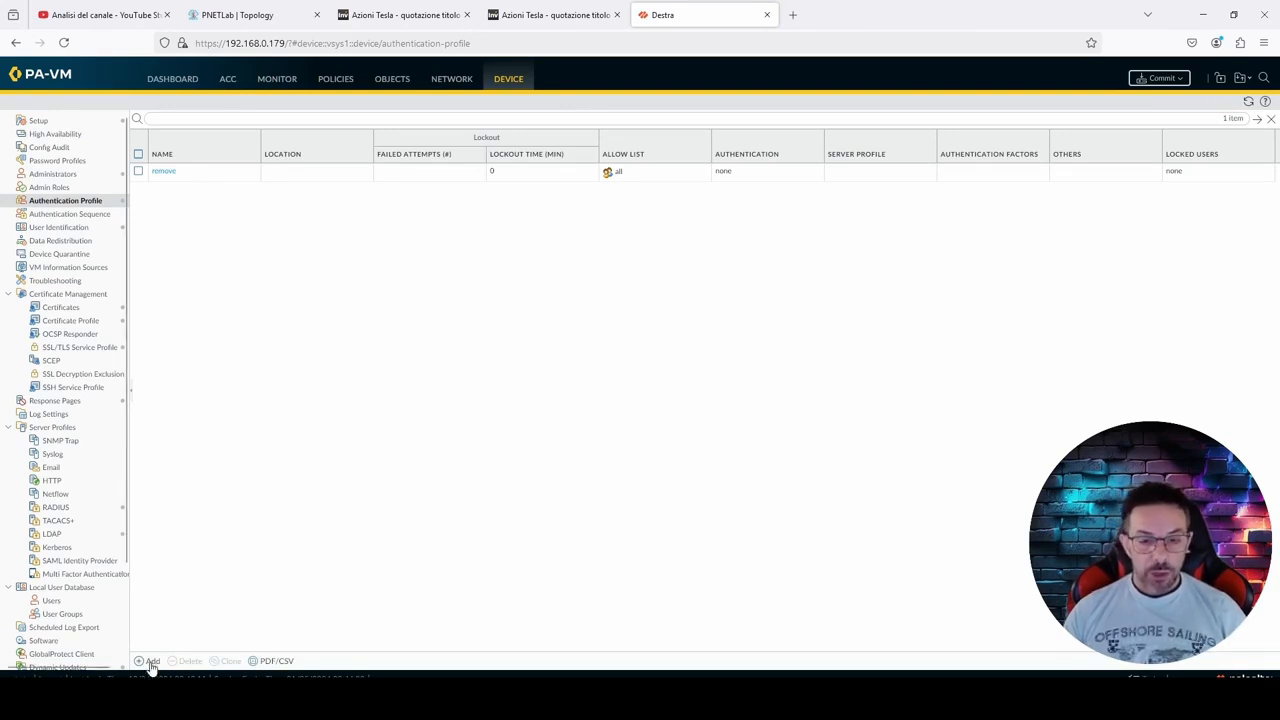
Step: Add an authentication profile named No 2FA of type RADIUS using the srv01-Radius server profile, leaving the user domain empty
{"action": "scroll", "coordinate": [70, 450], "scroll_direction": "down", "scroll_amount": 2}
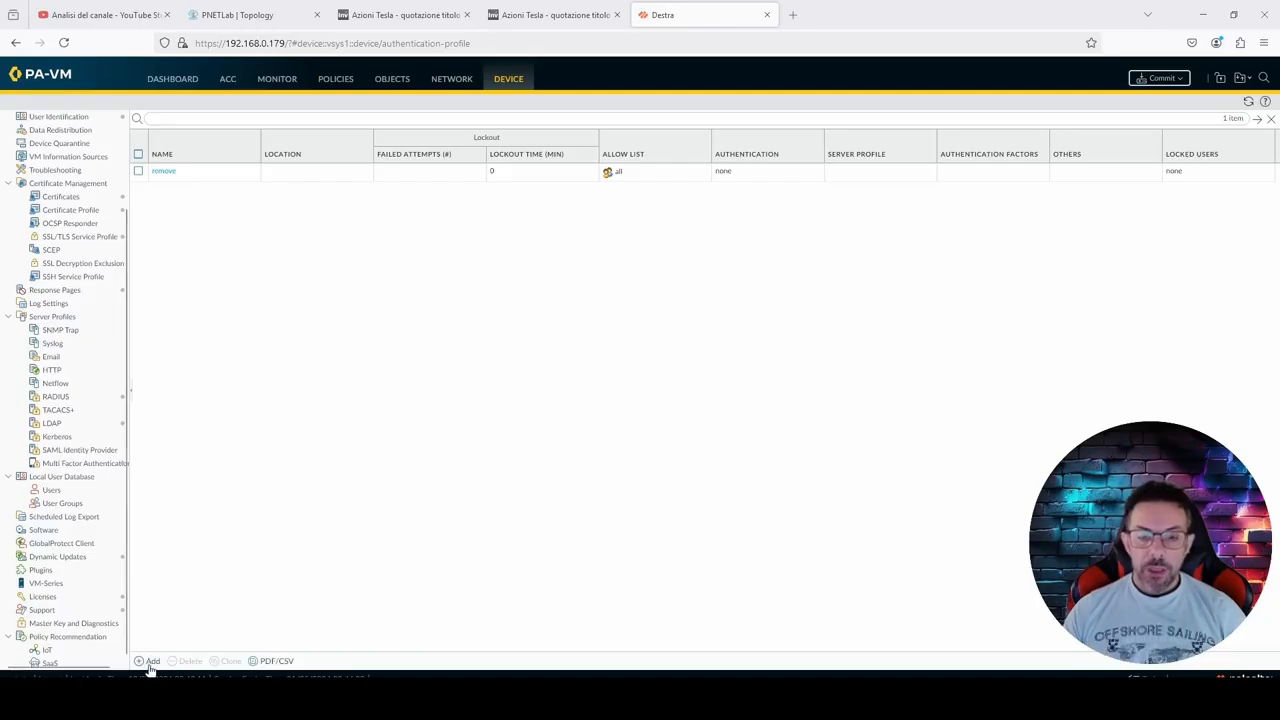
{"action": "left_click", "coordinate": [151, 661]}
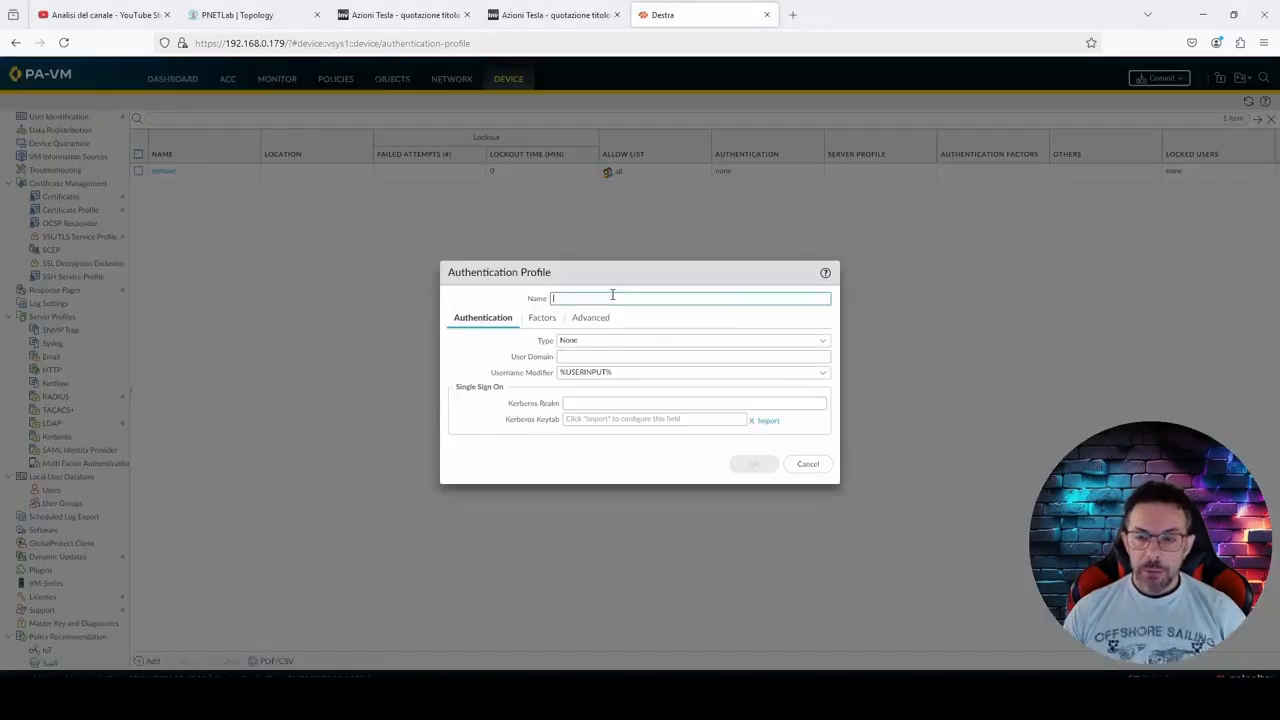
{"action": "type", "text": "No 2FA"}
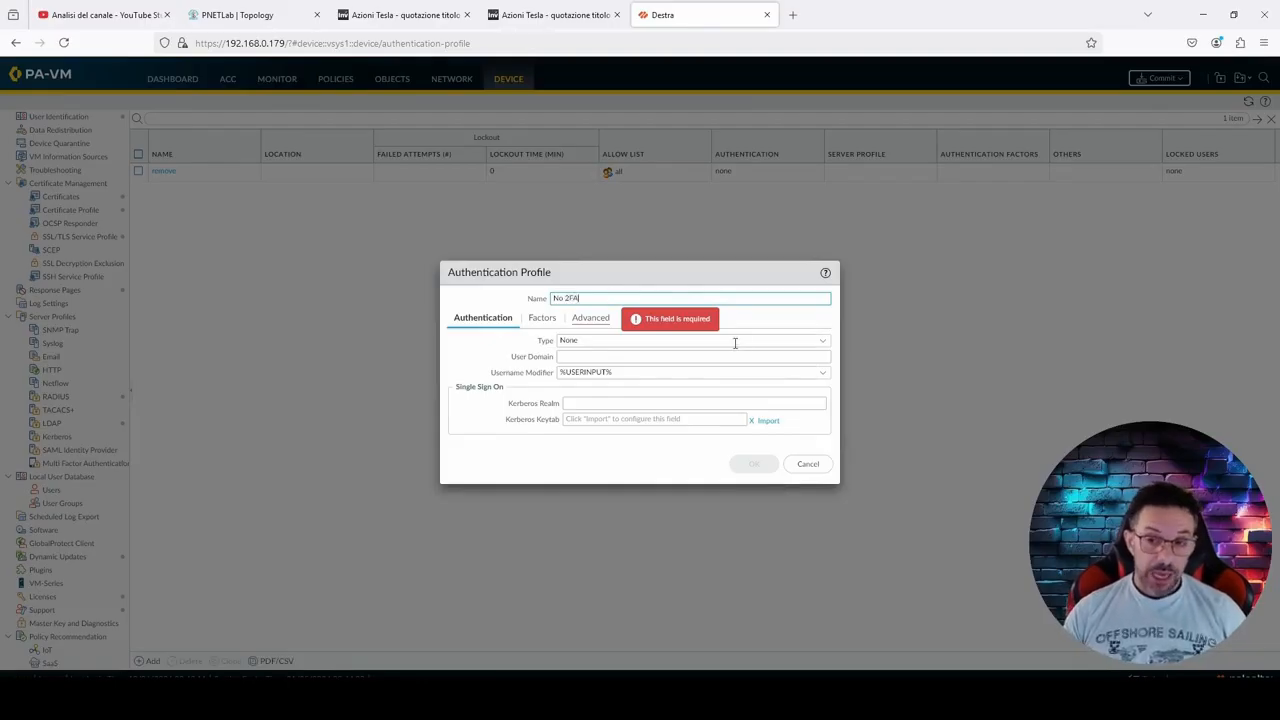
{"action": "left_click", "coordinate": [825, 342]}
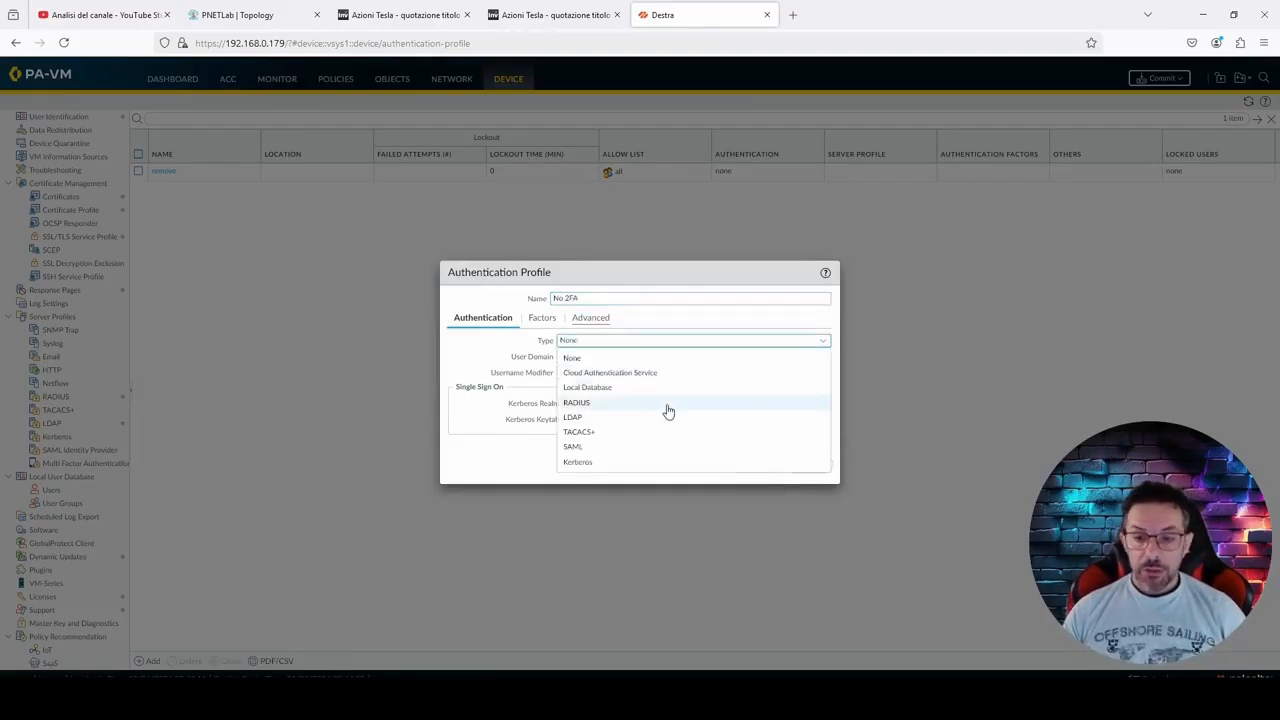
{"action": "left_click", "coordinate": [668, 411]}
{"action": "left_click", "coordinate": [823, 357]}
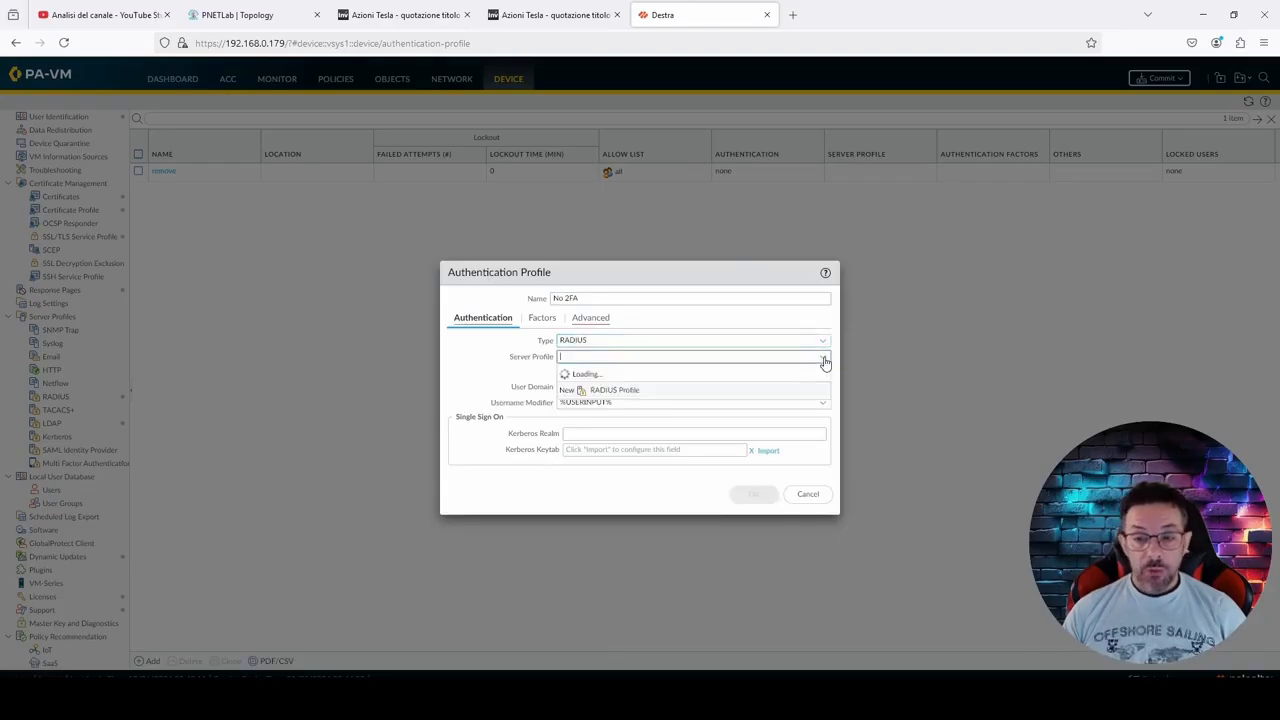
{"action": "left_click", "coordinate": [640, 376]}
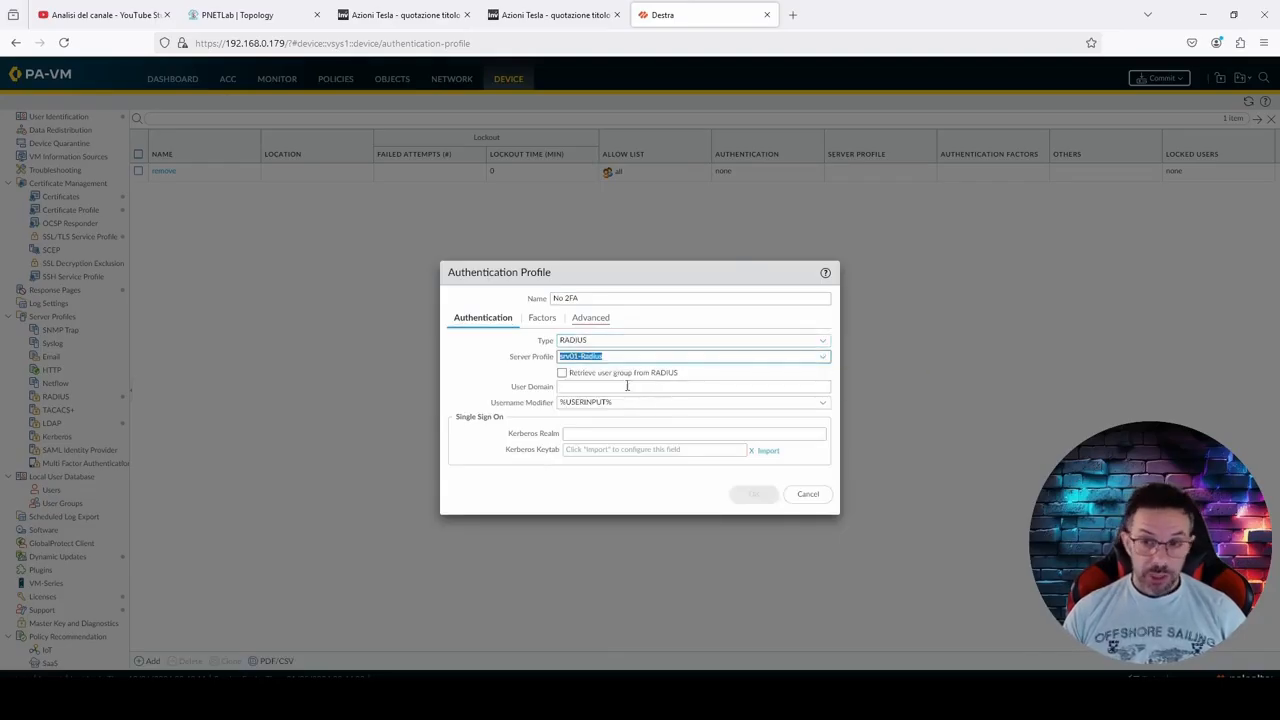
{"action": "left_click", "coordinate": [473, 390]}
{"action": "left_click", "coordinate": [588, 386]}
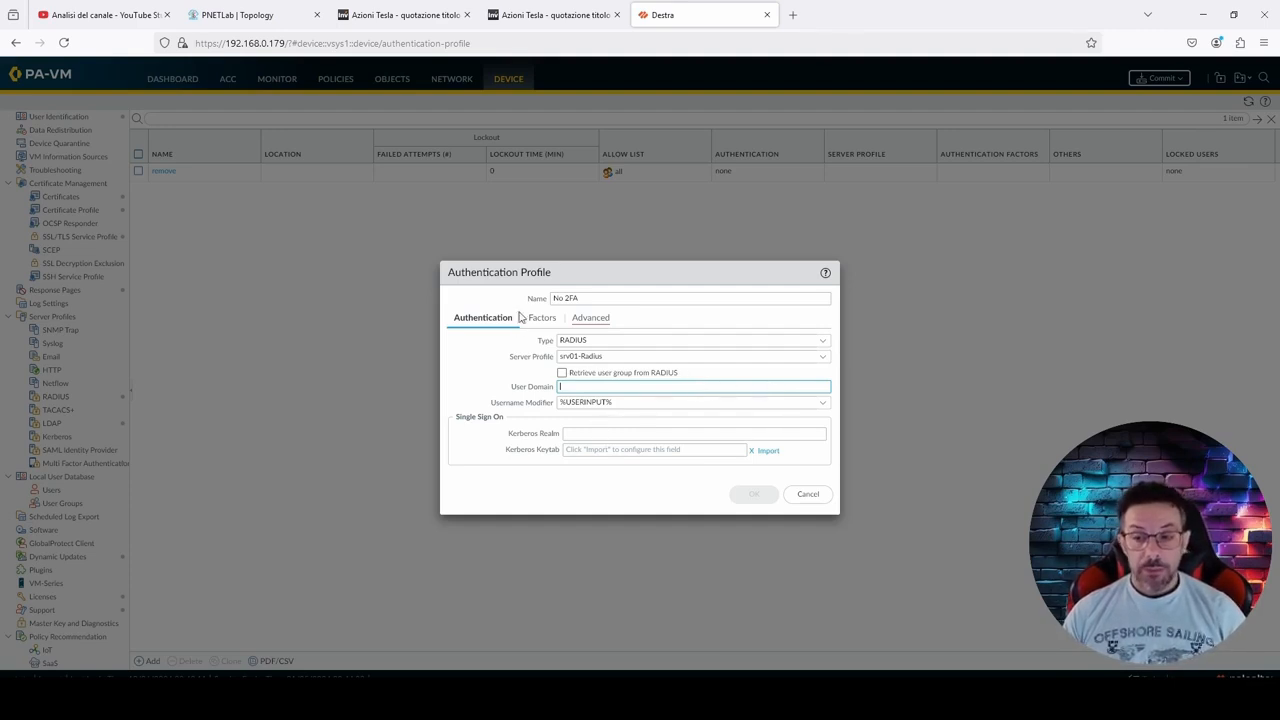
Step: Add all to the No 2FA authentication profile's allow list
{"action": "left_click", "coordinate": [588, 322]}
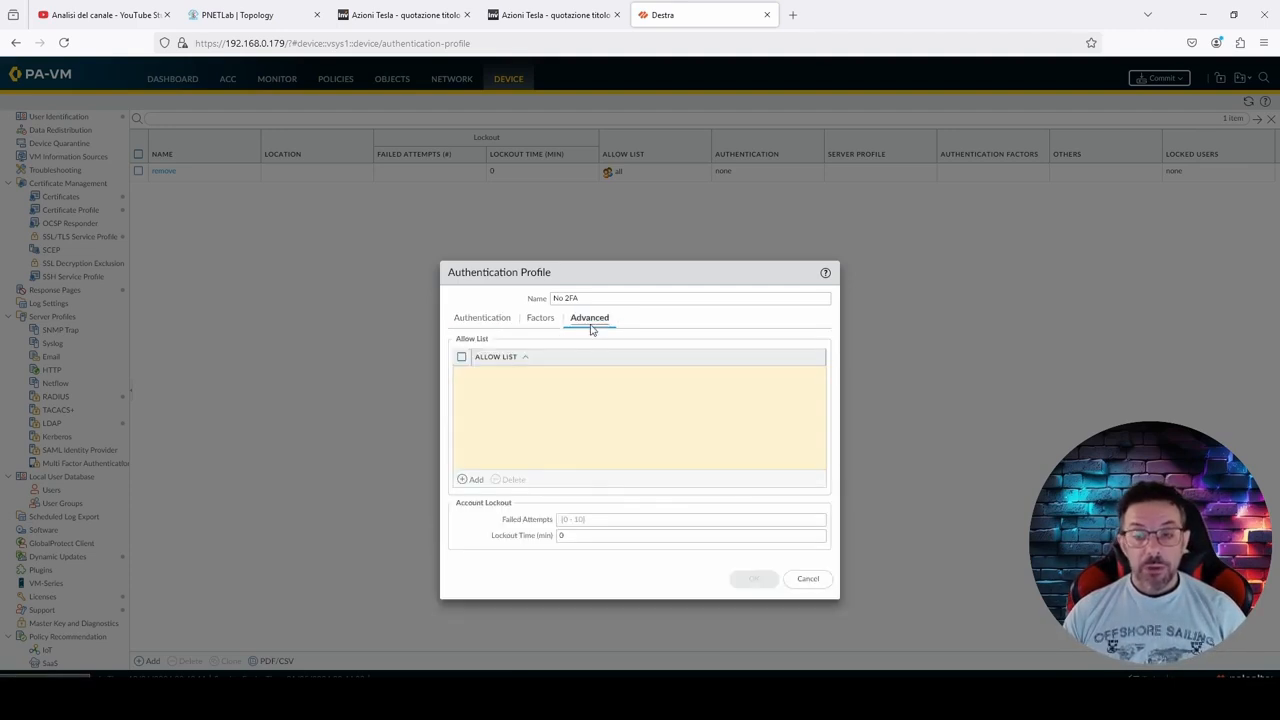
{"action": "left_click", "coordinate": [477, 481]}
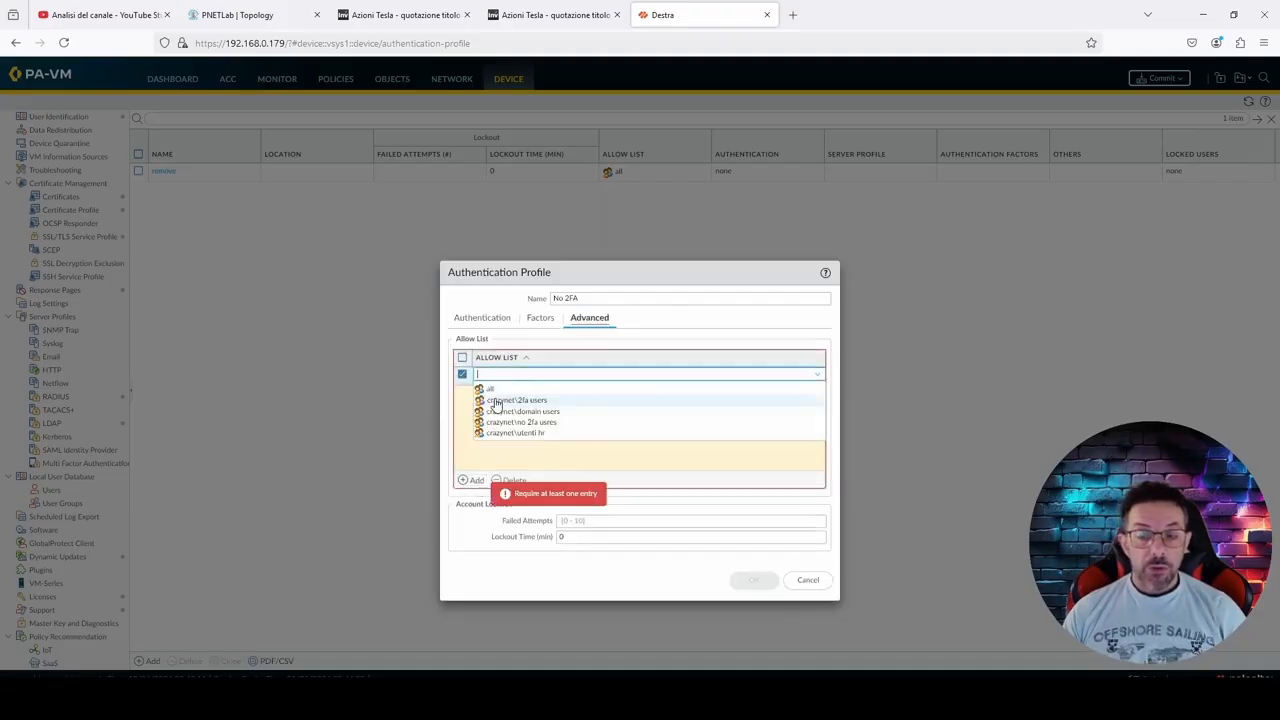
{"action": "left_click", "coordinate": [494, 392]}
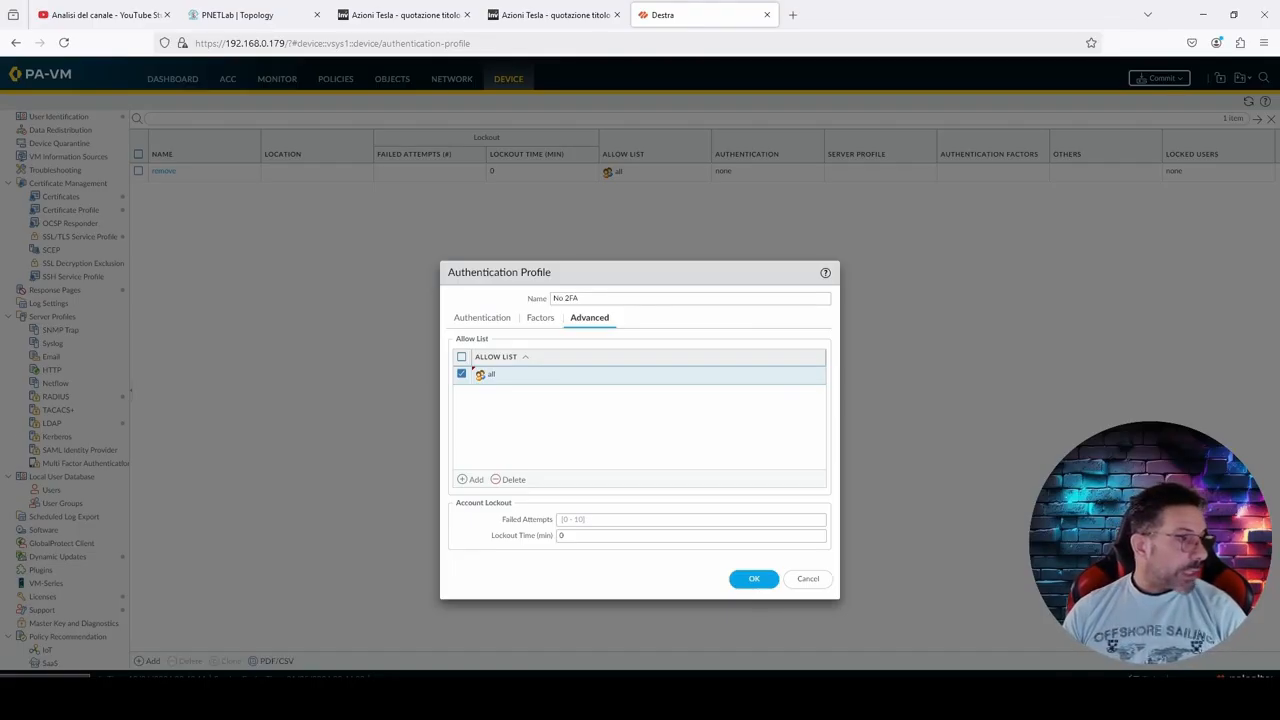
Step: Check the PaloAlto Administrator policy's conditions in the Winserver console, then save the No 2FA authentication profile
{"action": "left_click_drag", "start_coordinate": [405, 149], "coordinate": [506, 100]}
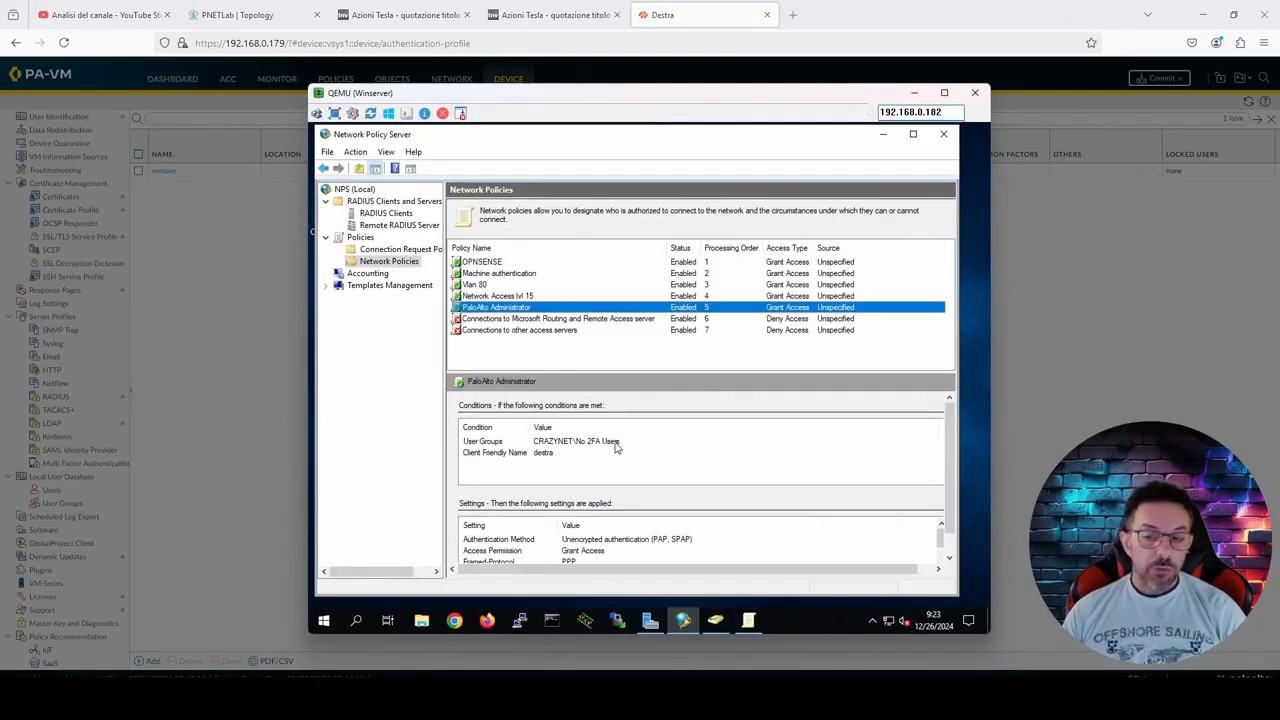
{"action": "left_click_drag", "start_coordinate": [797, 93], "coordinate": [0, 107]}
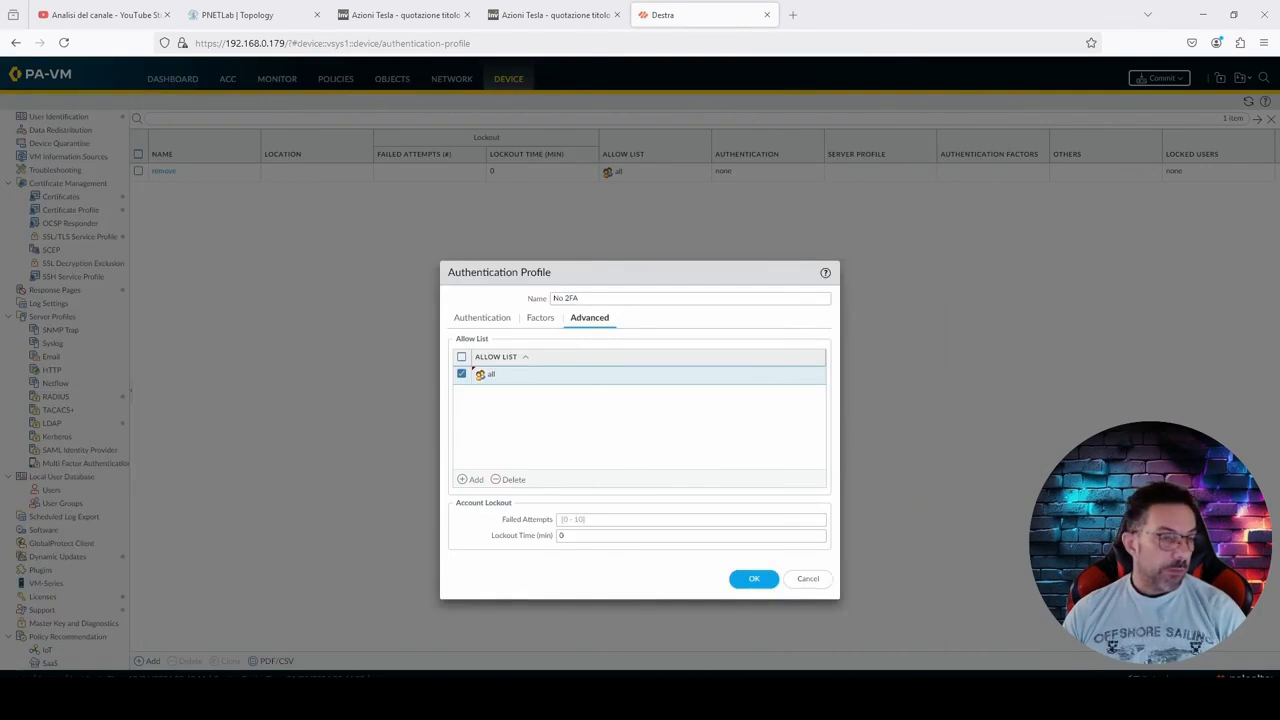
{"action": "left_click", "coordinate": [755, 582]}
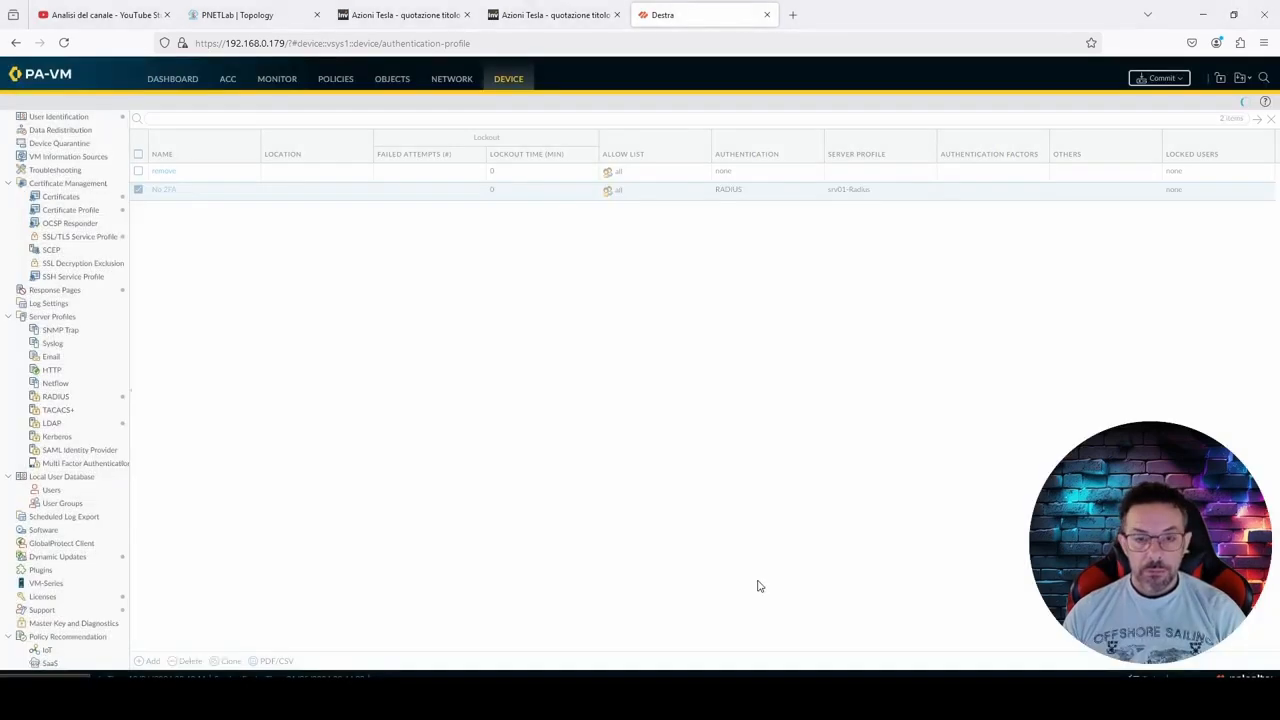
Step: Add a dynamic superuser administrator named crazynet that uses the No 2FA authentication profile
{"action": "scroll", "coordinate": [55, 315], "scroll_direction": "up", "scroll_amount": 3}
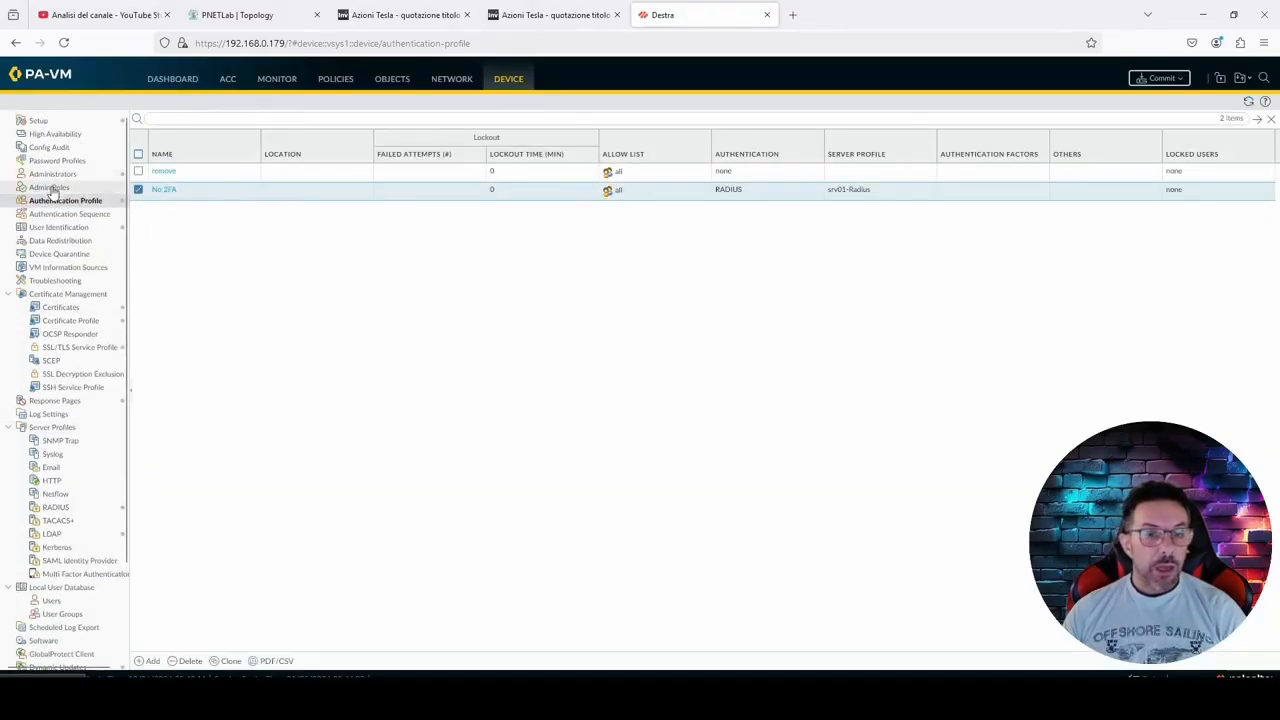
{"action": "left_click", "coordinate": [53, 175]}
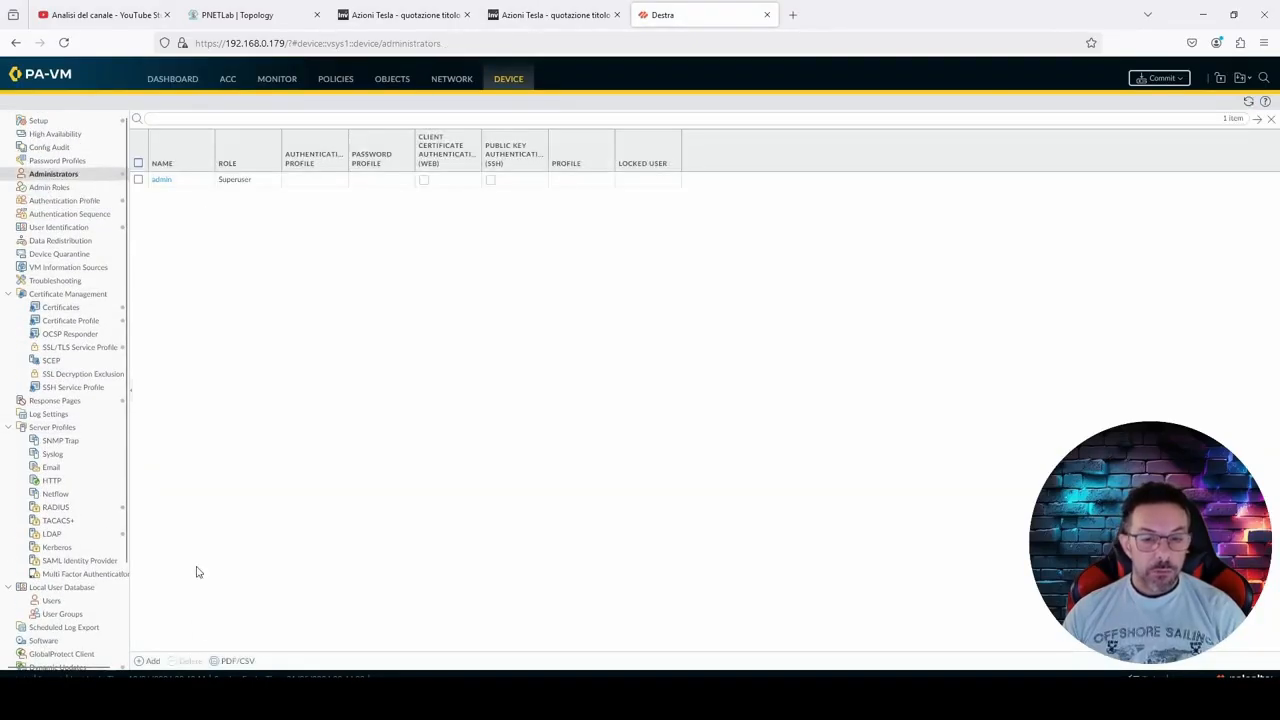
{"action": "left_click", "coordinate": [150, 661]}
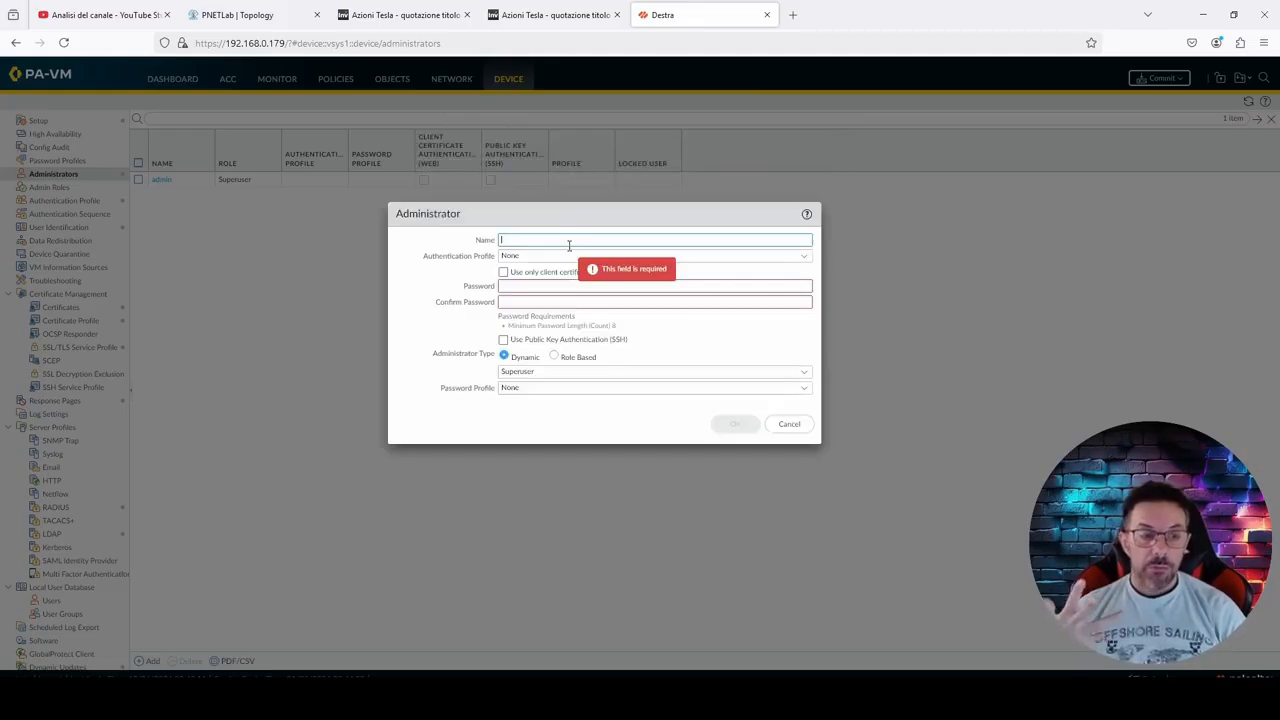
{"action": "type", "text": "net"}
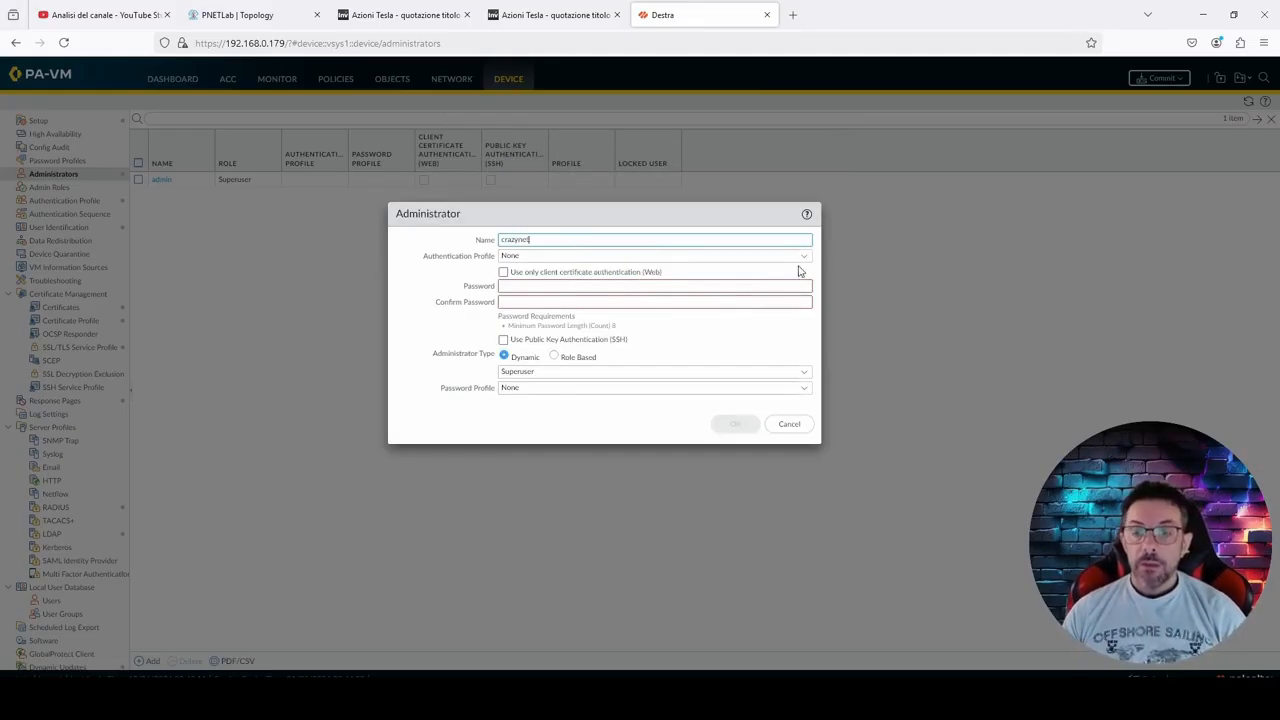
{"action": "left_click", "coordinate": [800, 258]}
{"action": "left_click", "coordinate": [803, 259]}
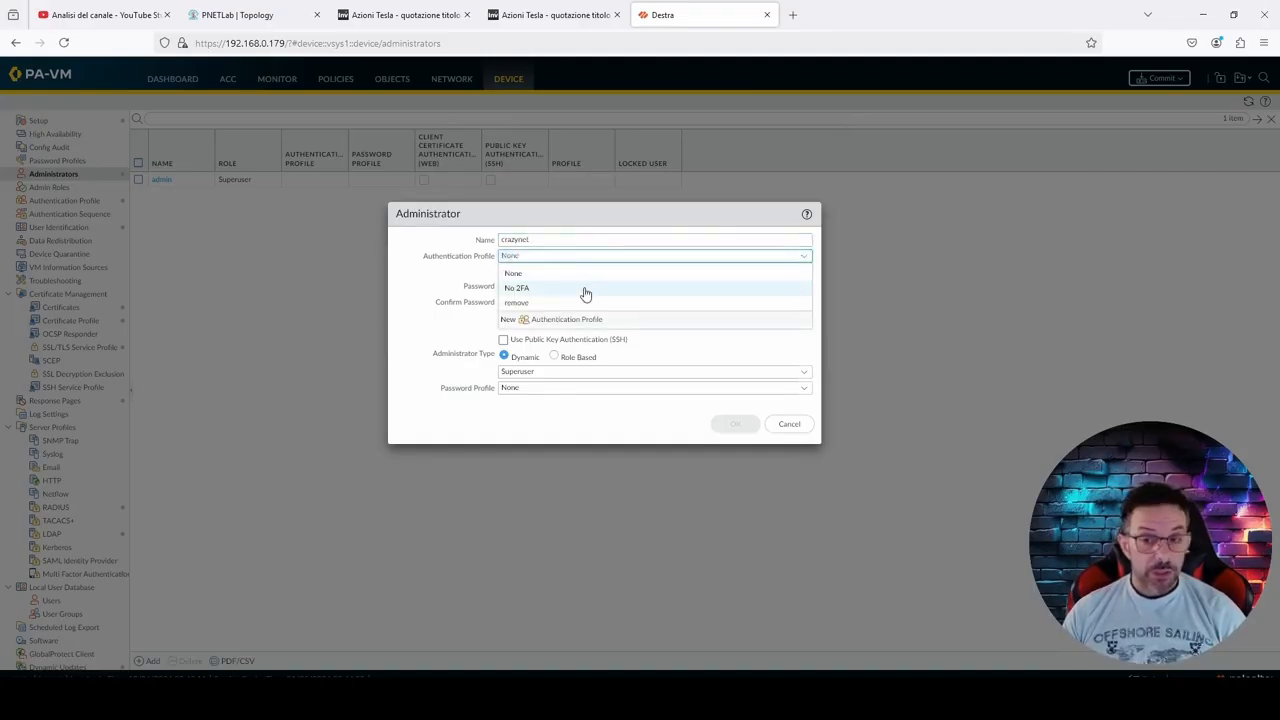
{"action": "left_click", "coordinate": [586, 290]}
{"action": "left_click", "coordinate": [736, 357]}
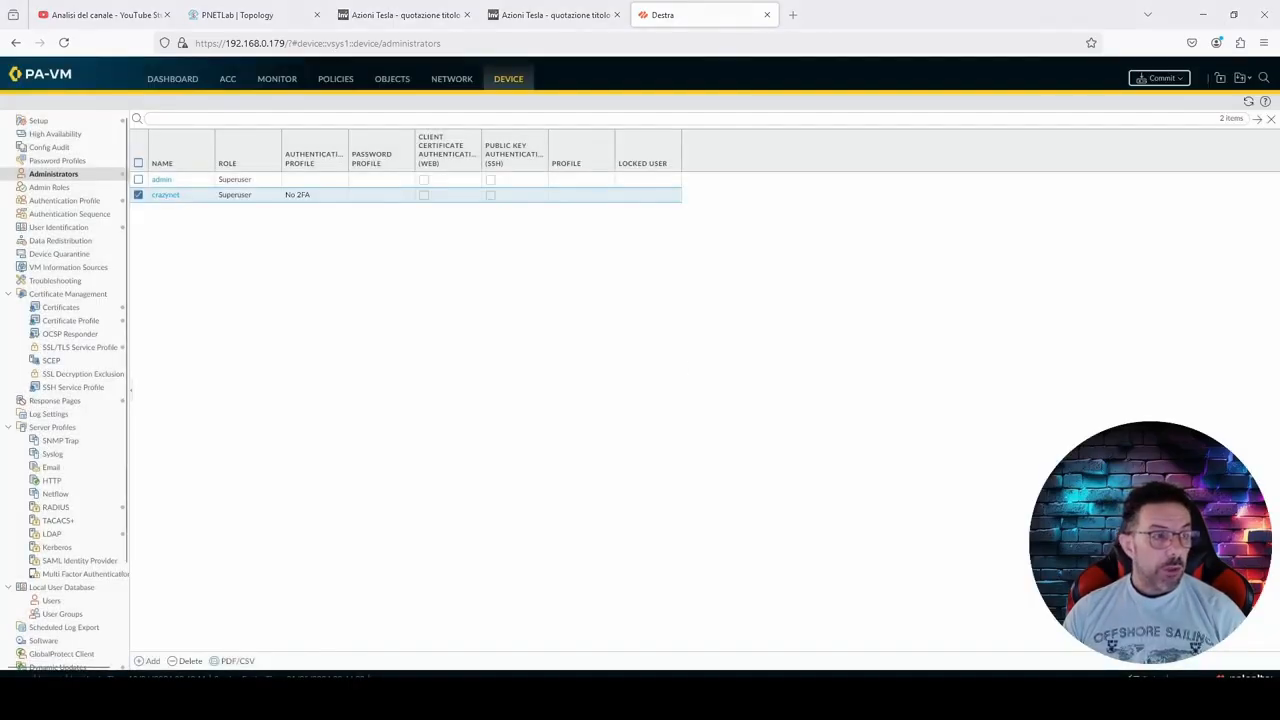
Step: Try to log in to the firewall as crazynet with the account password in the second browser, declining to save it in LastPass
{"action": "left_click_drag", "start_coordinate": [0, 150], "coordinate": [816, 112]}
{"action": "double_click", "coordinate": [852, 104]}
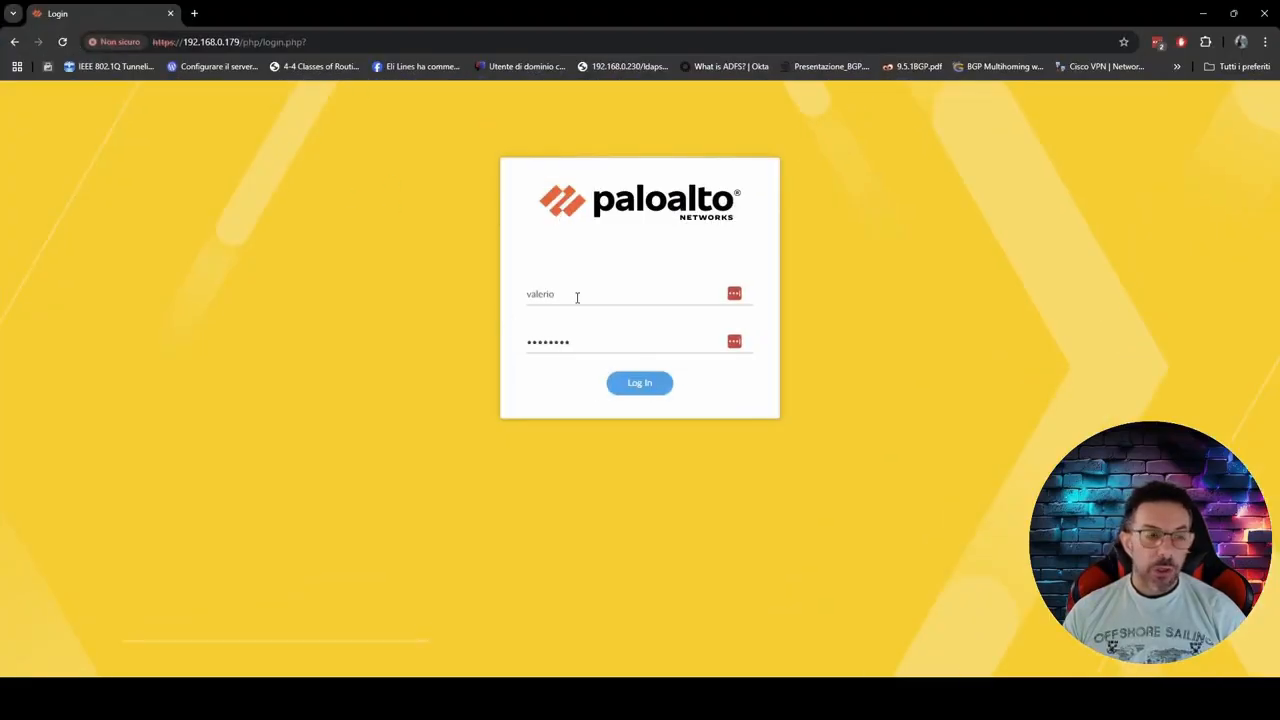
{"action": "left_click_drag", "start_coordinate": [577, 297], "coordinate": [508, 294]}
{"action": "type", "text": "crazynet"}
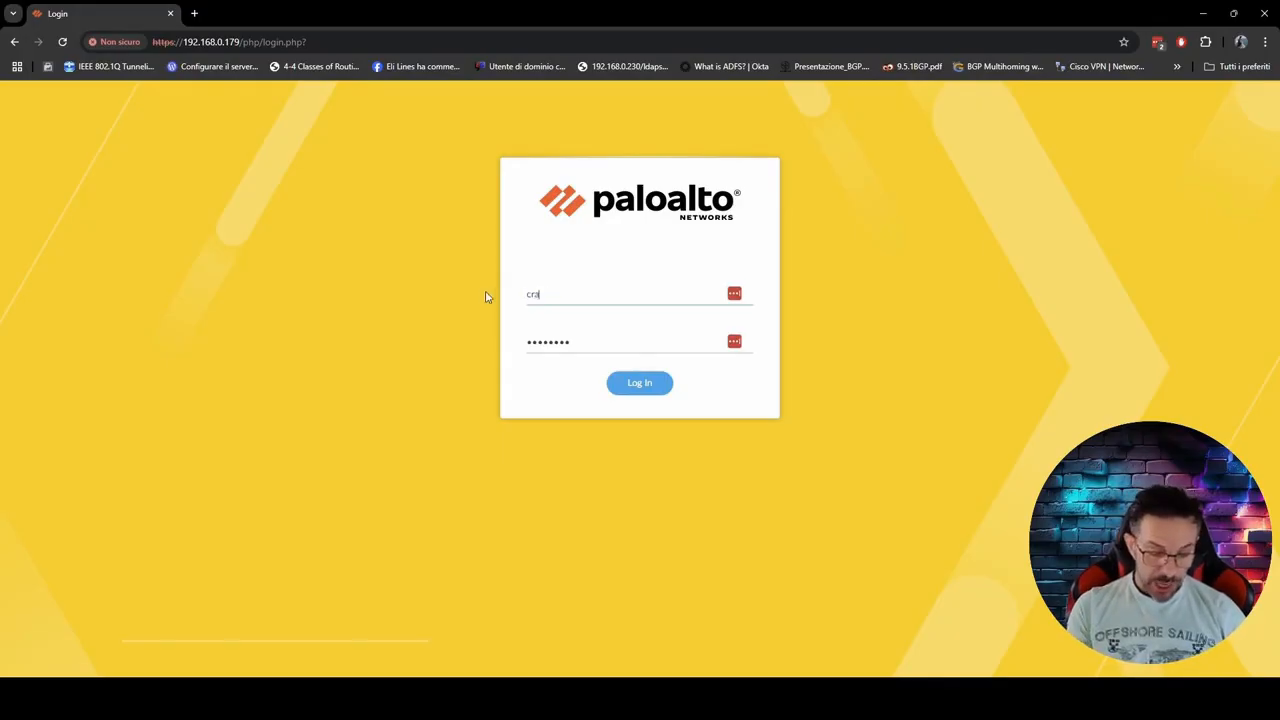
{"action": "key", "text": "Tab"}
{"action": "type", "text": "••••••••"}
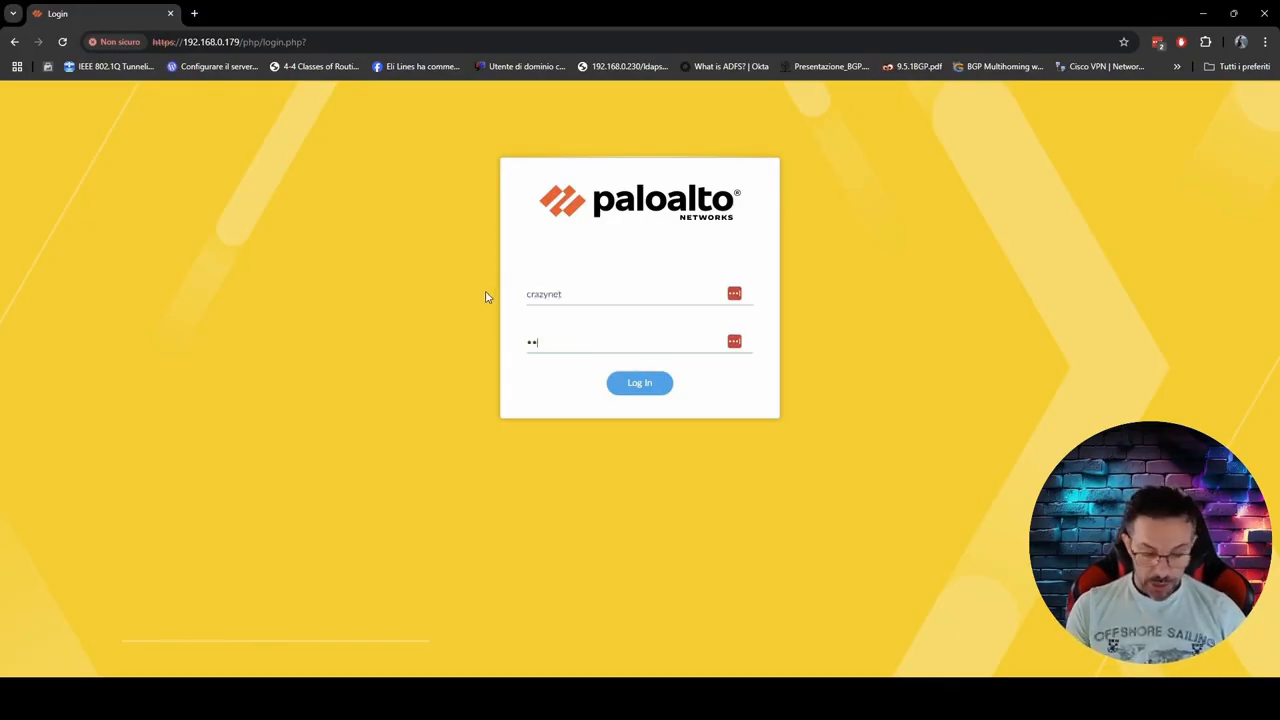
{"action": "key", "text": "Return"}
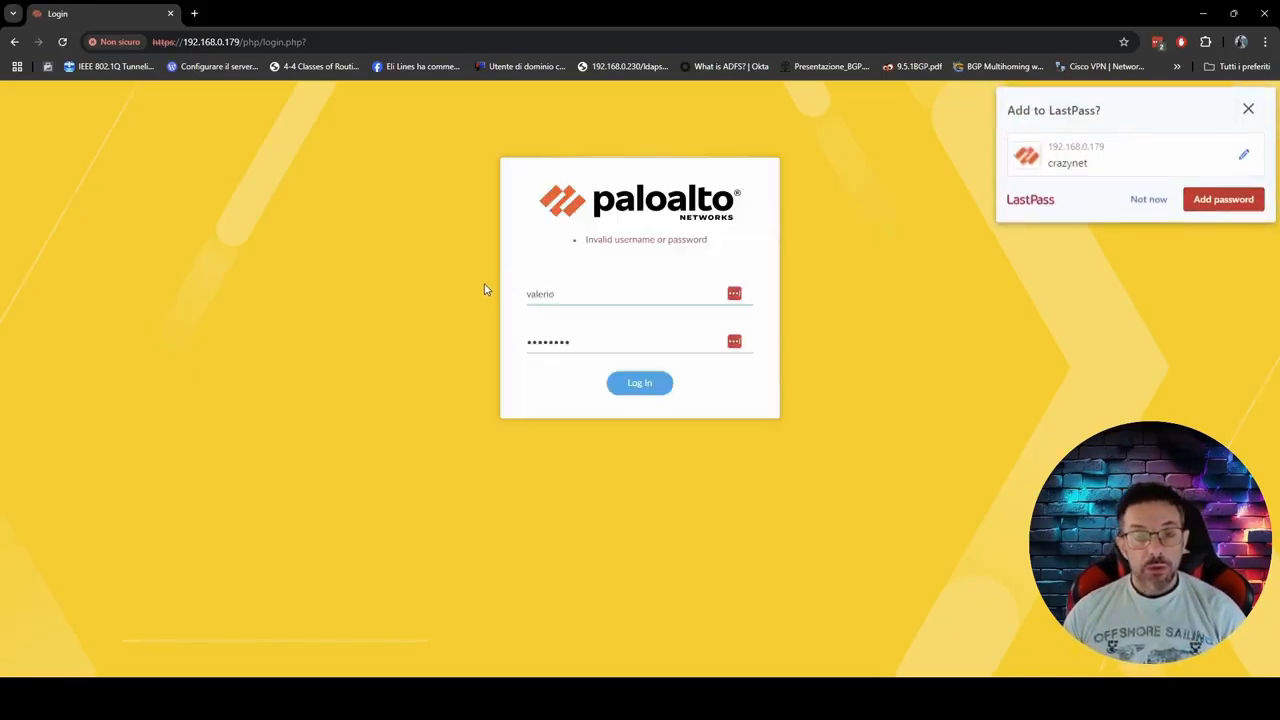
{"action": "left_click", "coordinate": [1150, 199]}
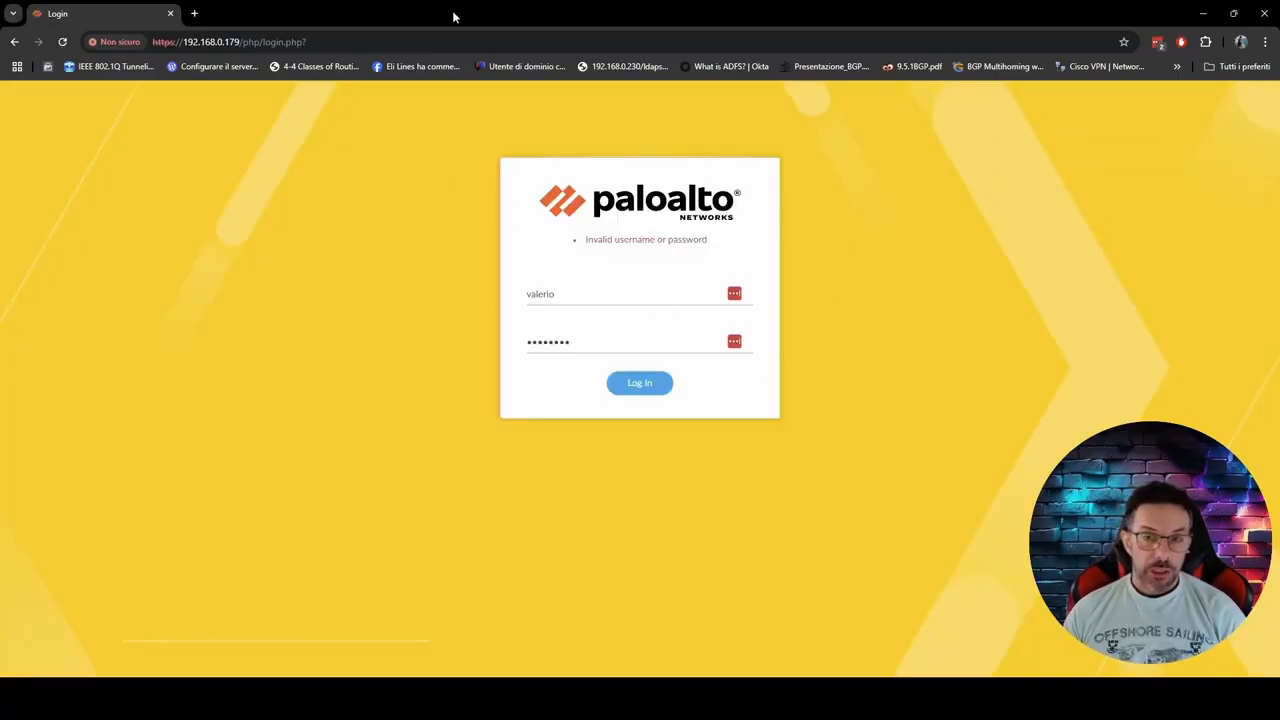
Step: Move the second browser's login window out of the way and commit the pending firewall configuration
{"action": "double_click", "coordinate": [453, 17]}
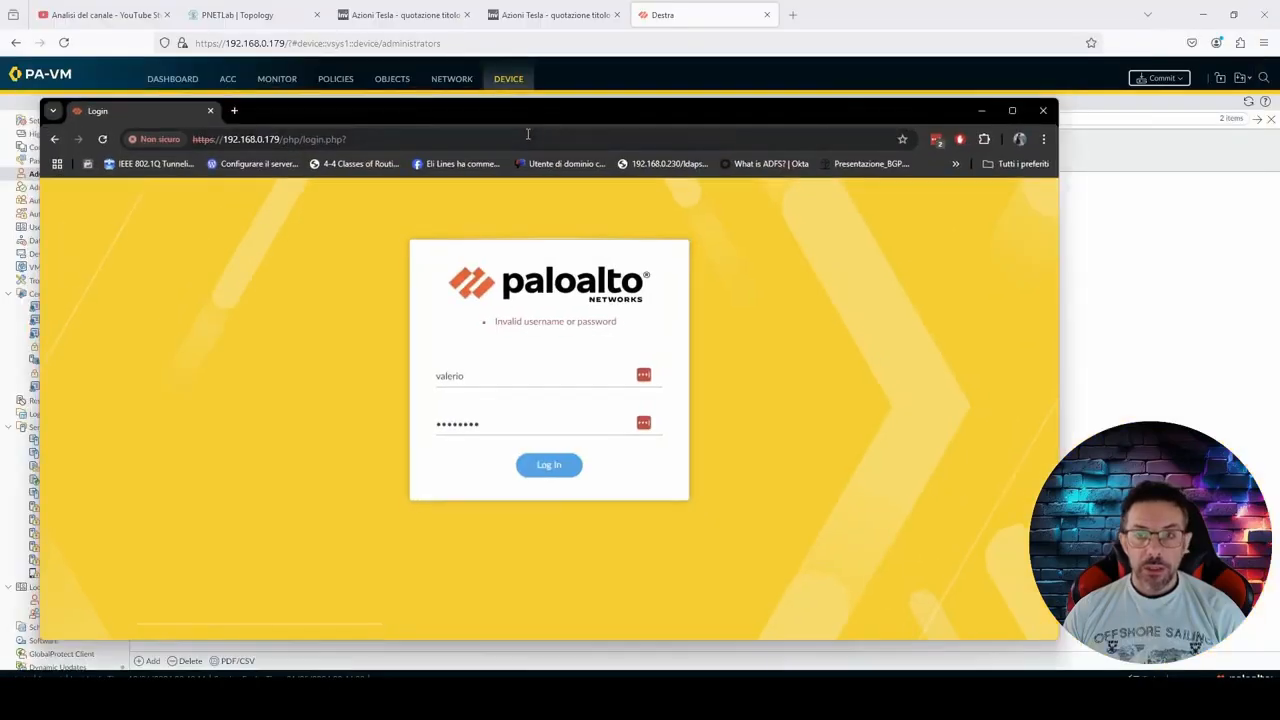
{"action": "left_click_drag", "start_coordinate": [542, 110], "coordinate": [0, 110]}
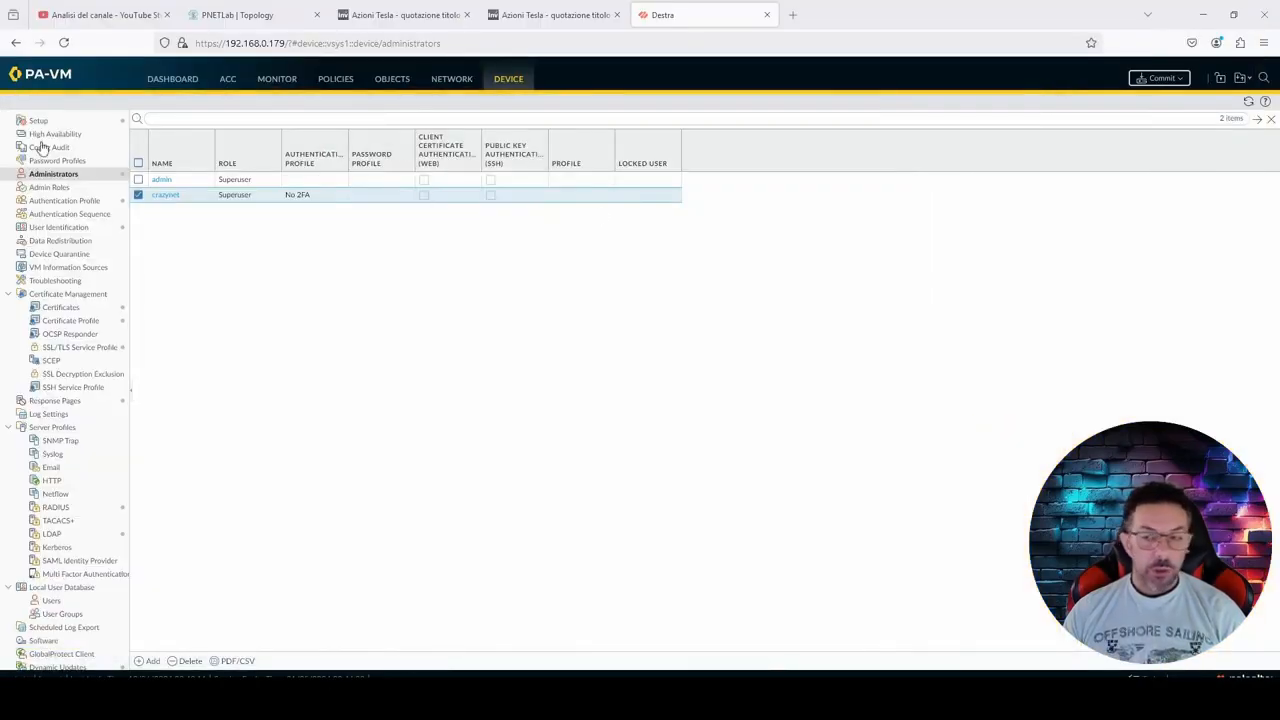
{"action": "left_click", "coordinate": [1179, 80]}
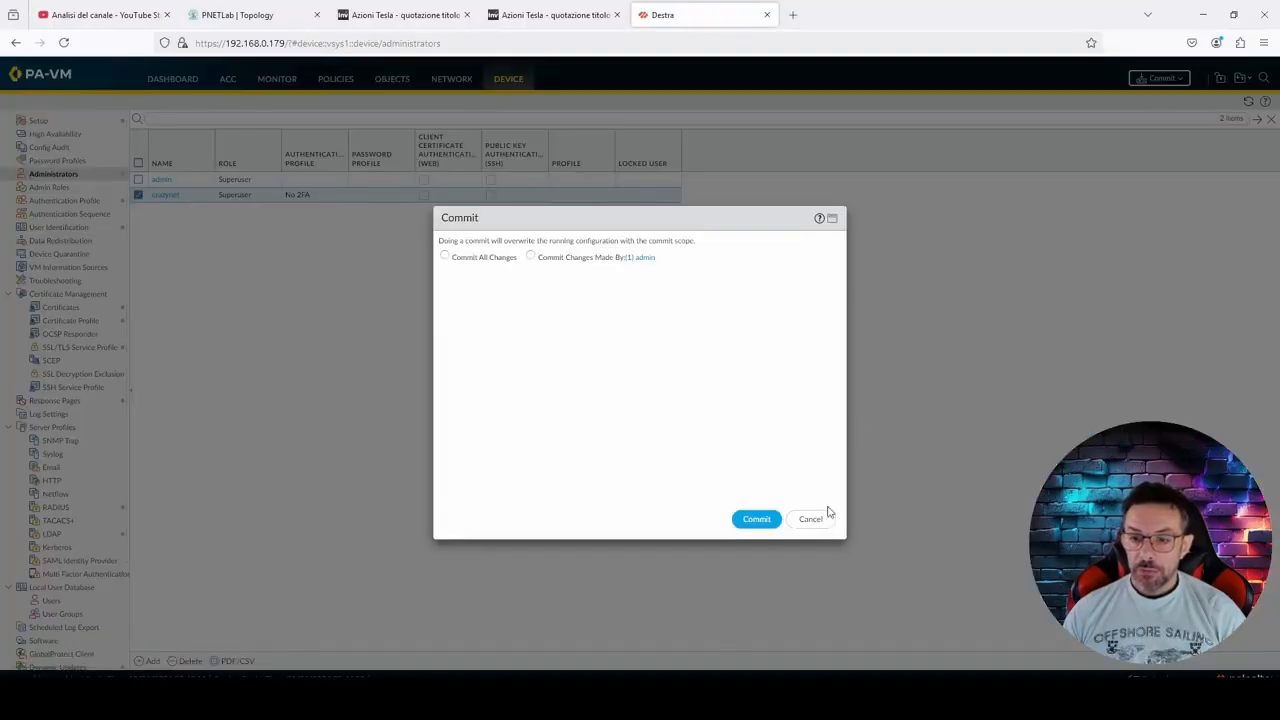
{"action": "left_click", "coordinate": [765, 520]}
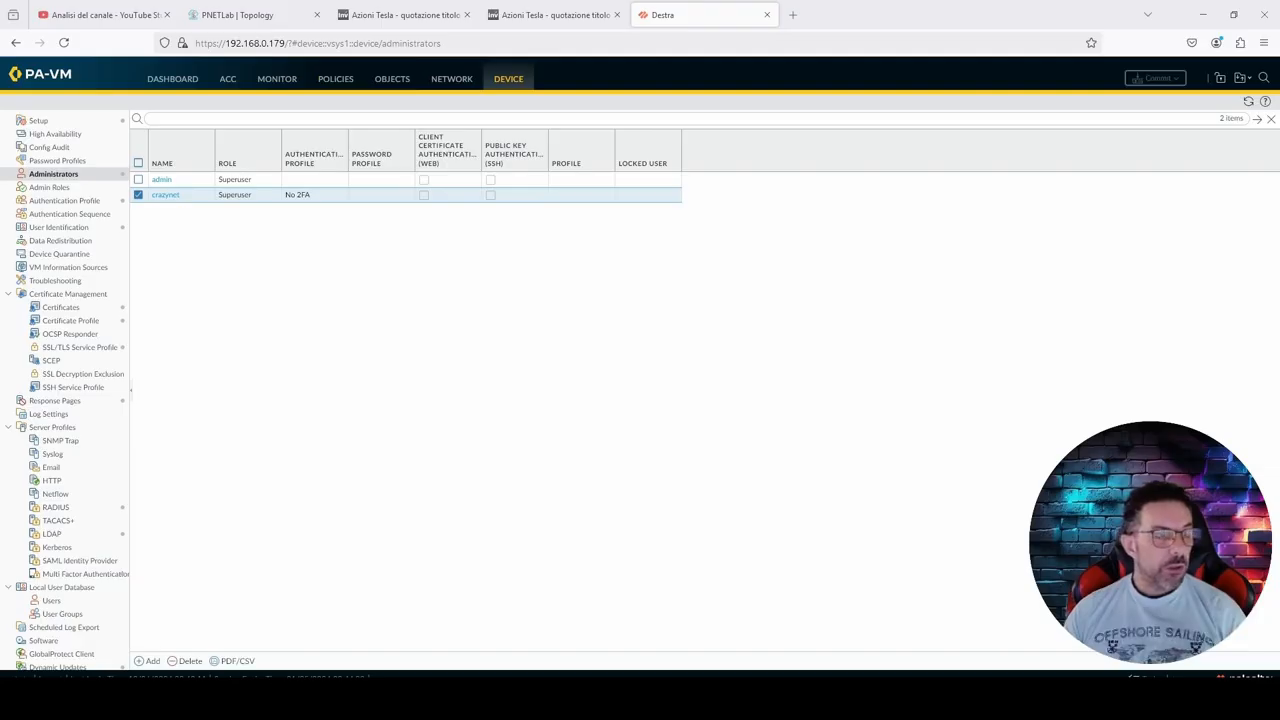
Step: Bring back the second browser and log in to the firewall as crazynet with the account password
{"action": "left_click_drag", "start_coordinate": [1270, 70], "coordinate": [444, 73]}
{"action": "left_click_drag", "start_coordinate": [643, 342], "coordinate": [534, 339]}
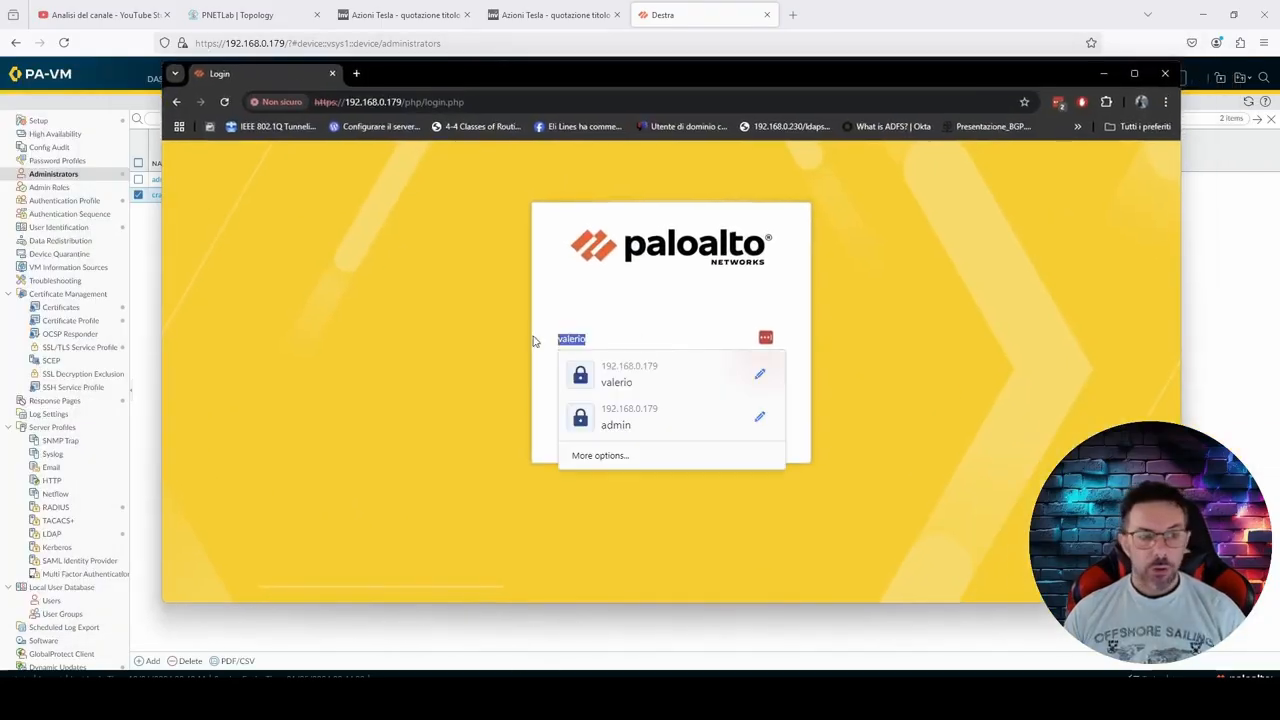
{"action": "type", "text": "crazynet"}
{"action": "key", "text": "Tab"}
{"action": "type", "text": "c*********"}
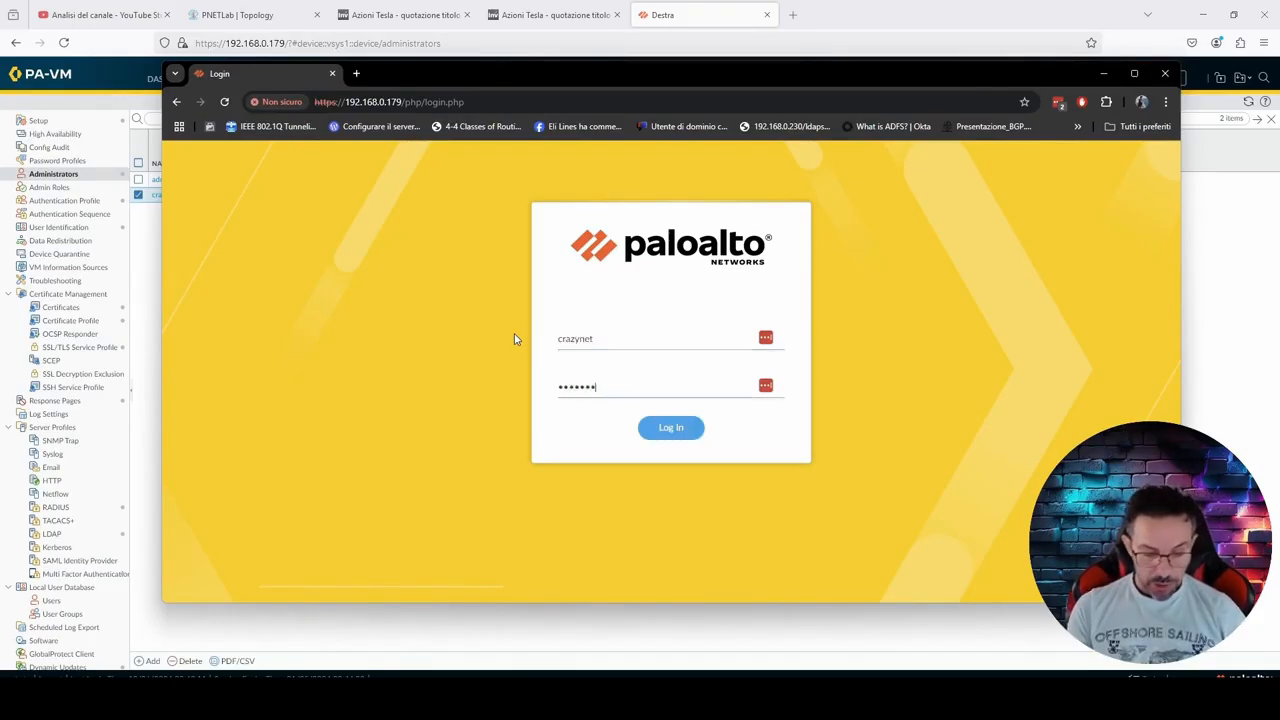
{"action": "key", "text": "Return"}
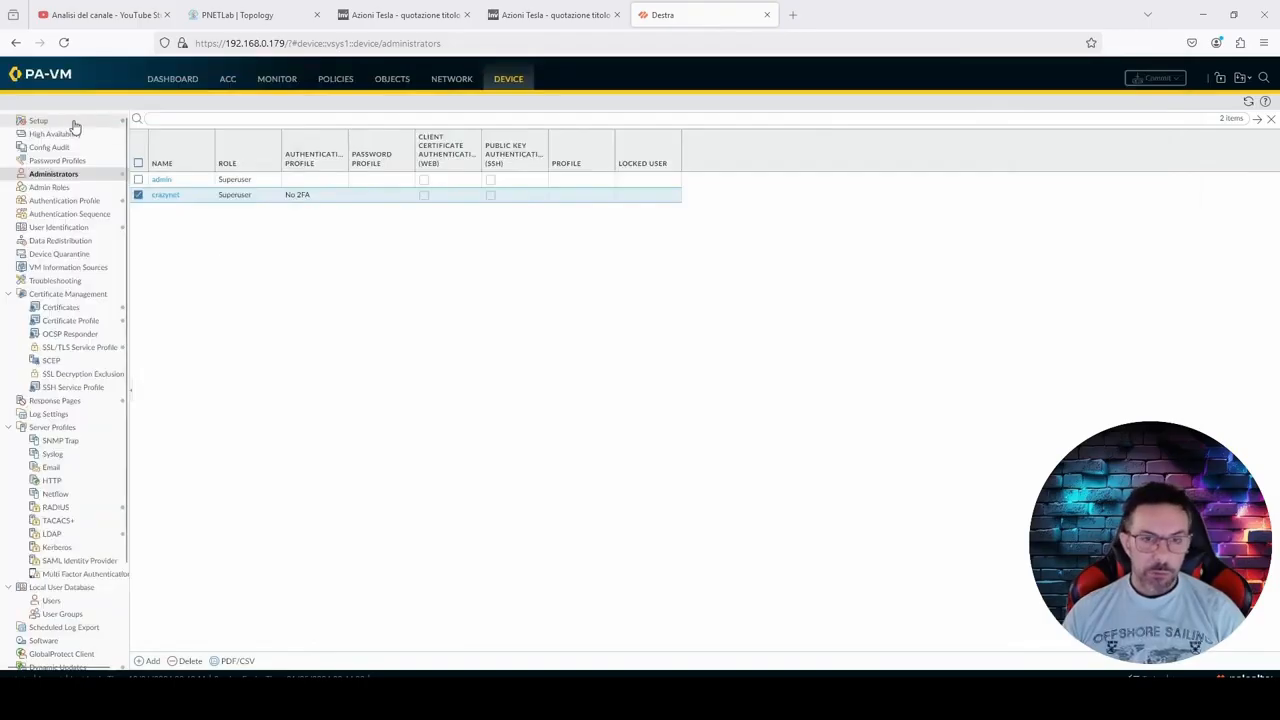
Step: Examine the firewall's system logs for crazynet's login and select the latest auth-success entry for No 2FA
{"action": "left_click", "coordinate": [280, 80]}
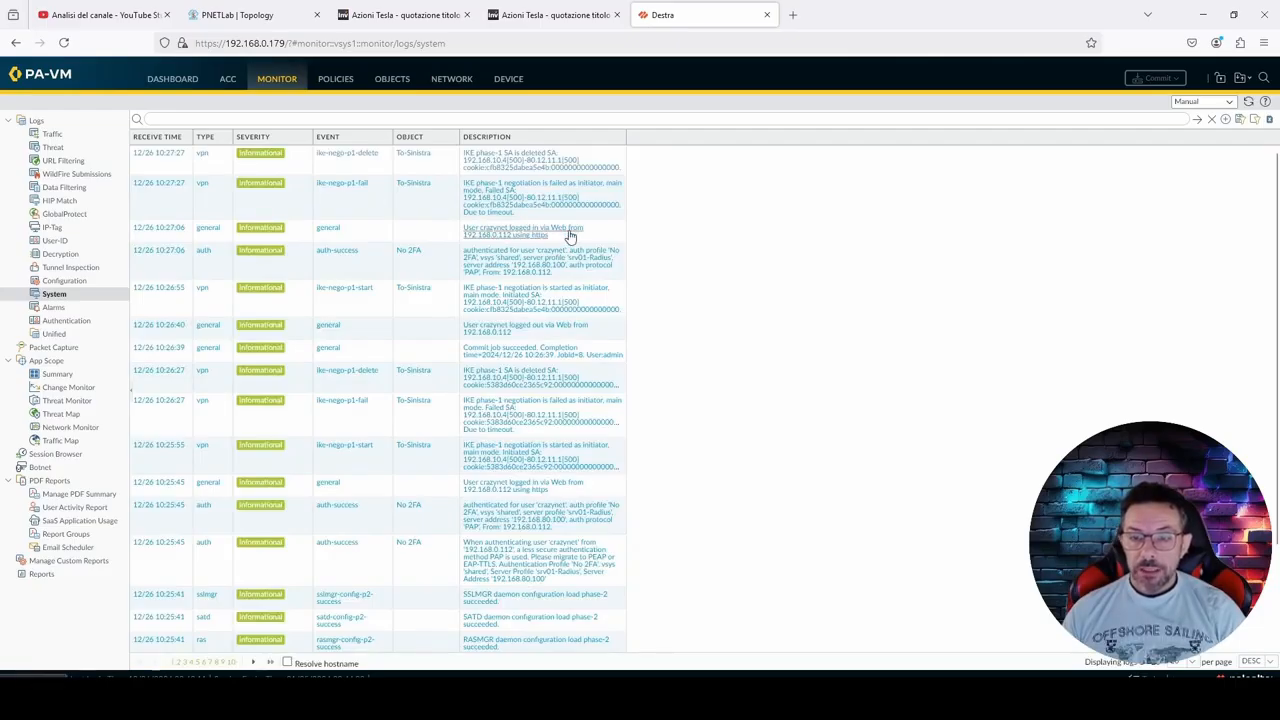
{"action": "left_click", "coordinate": [350, 272]}
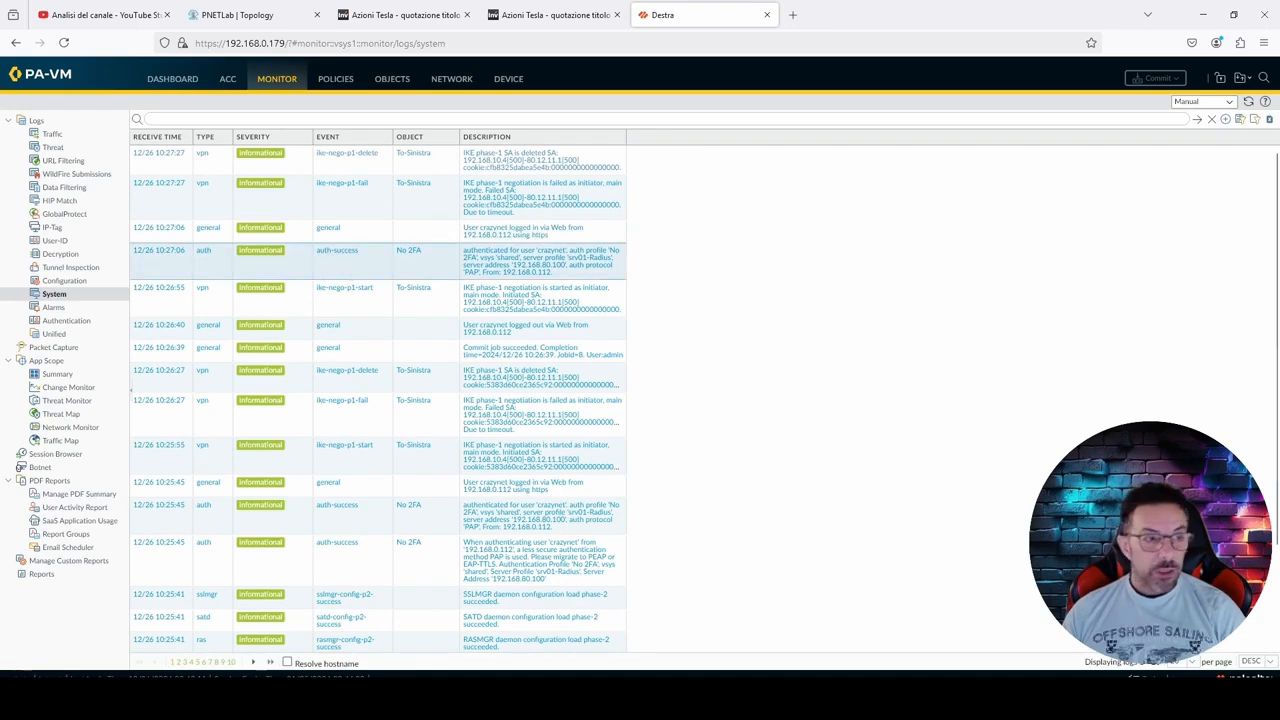
Step: Dismiss the PAN-OS welcome message in crazynet's session, log out and close the second browser window
{"action": "left_click_drag", "start_coordinate": [0, 134], "coordinate": [369, 99]}
{"action": "left_click", "coordinate": [908, 289]}
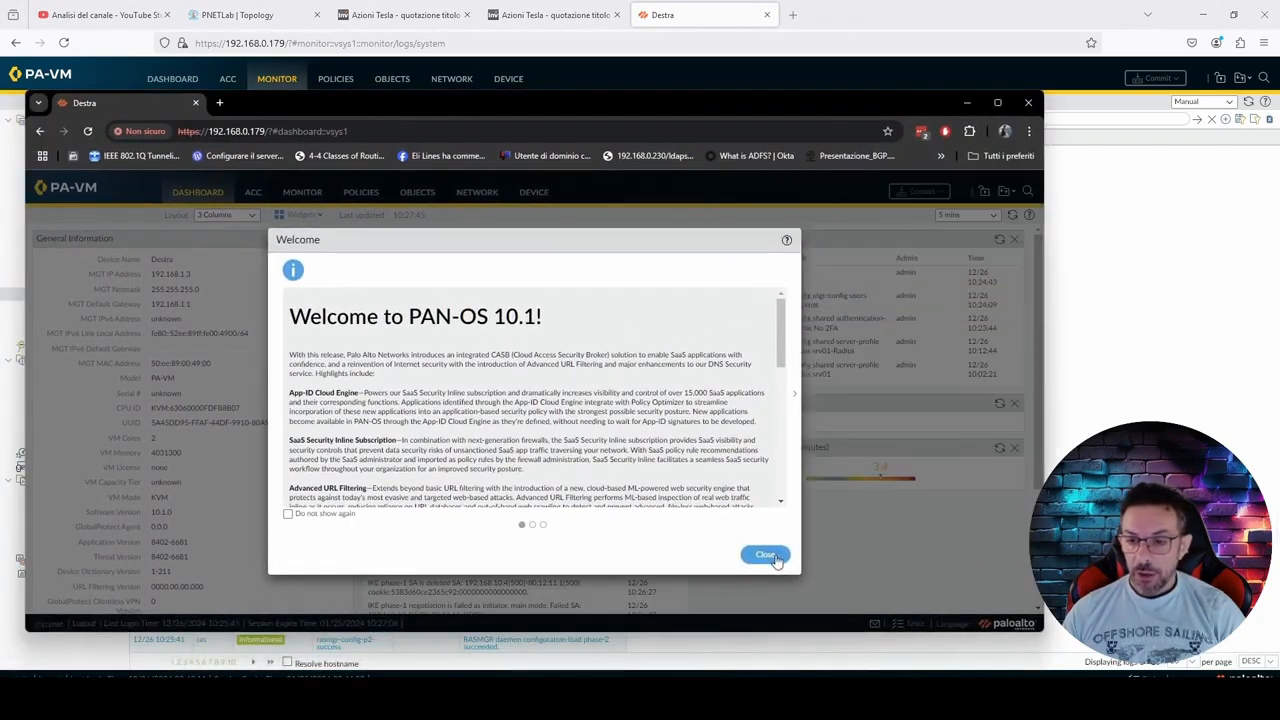
{"action": "left_click", "coordinate": [768, 556]}
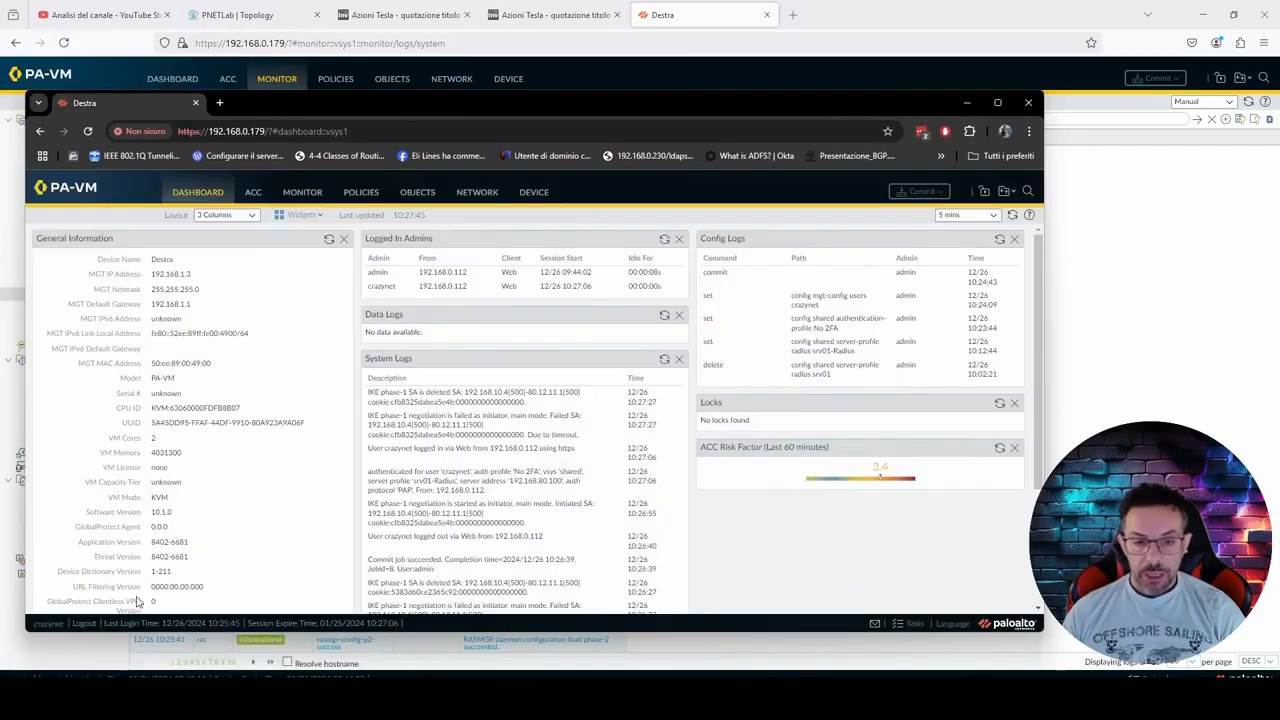
{"action": "left_click", "coordinate": [84, 623]}
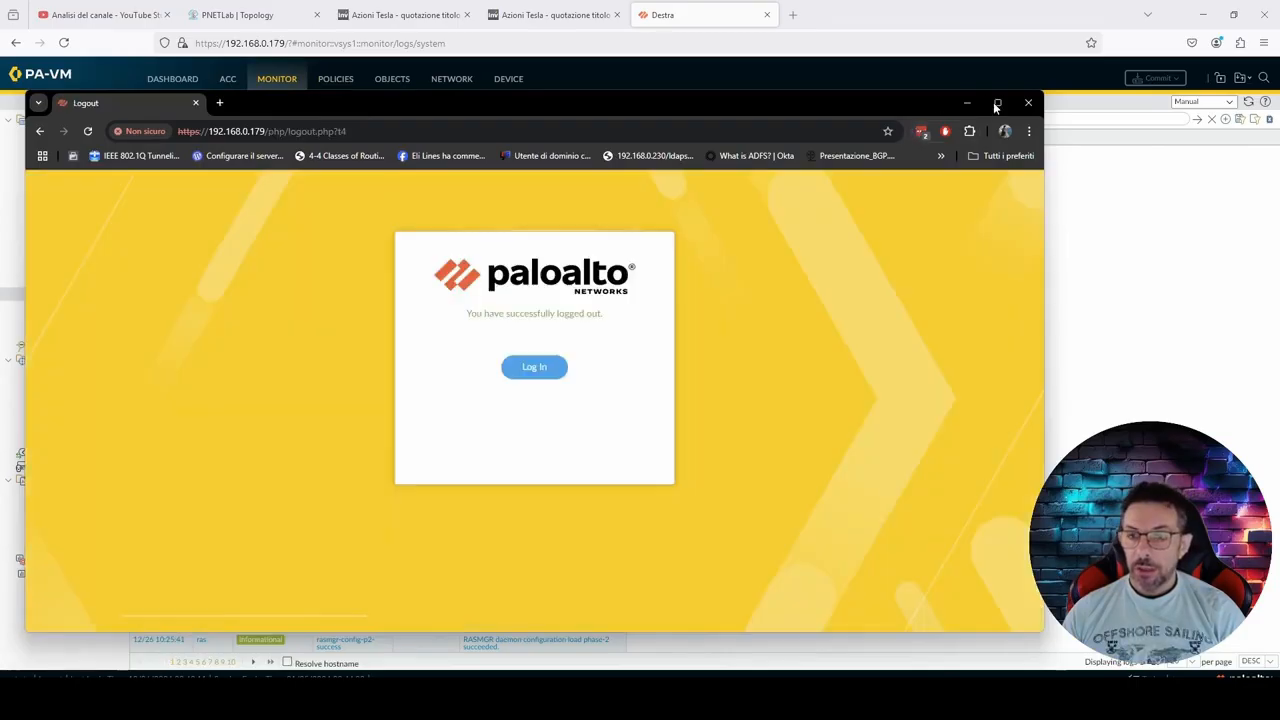
{"action": "left_click", "coordinate": [1027, 103]}
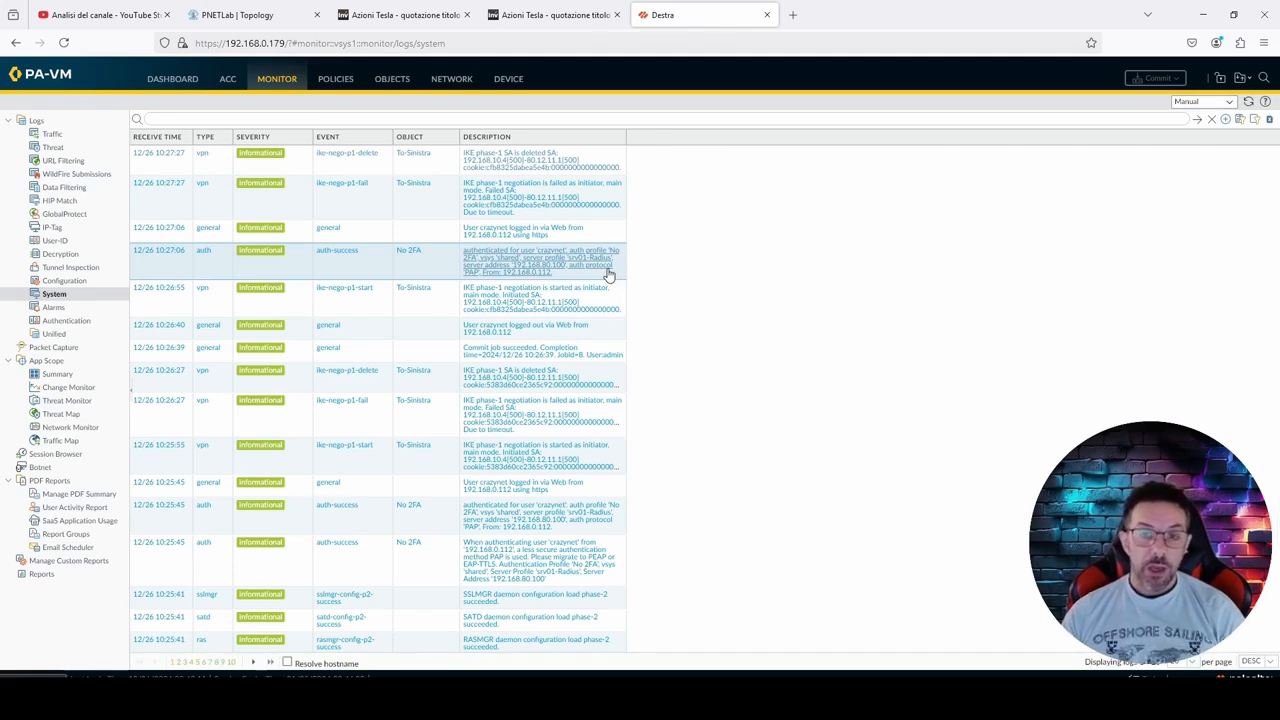
Step: Display the firewall's dashboard in the admin session
{"action": "left_click", "coordinate": [180, 80]}
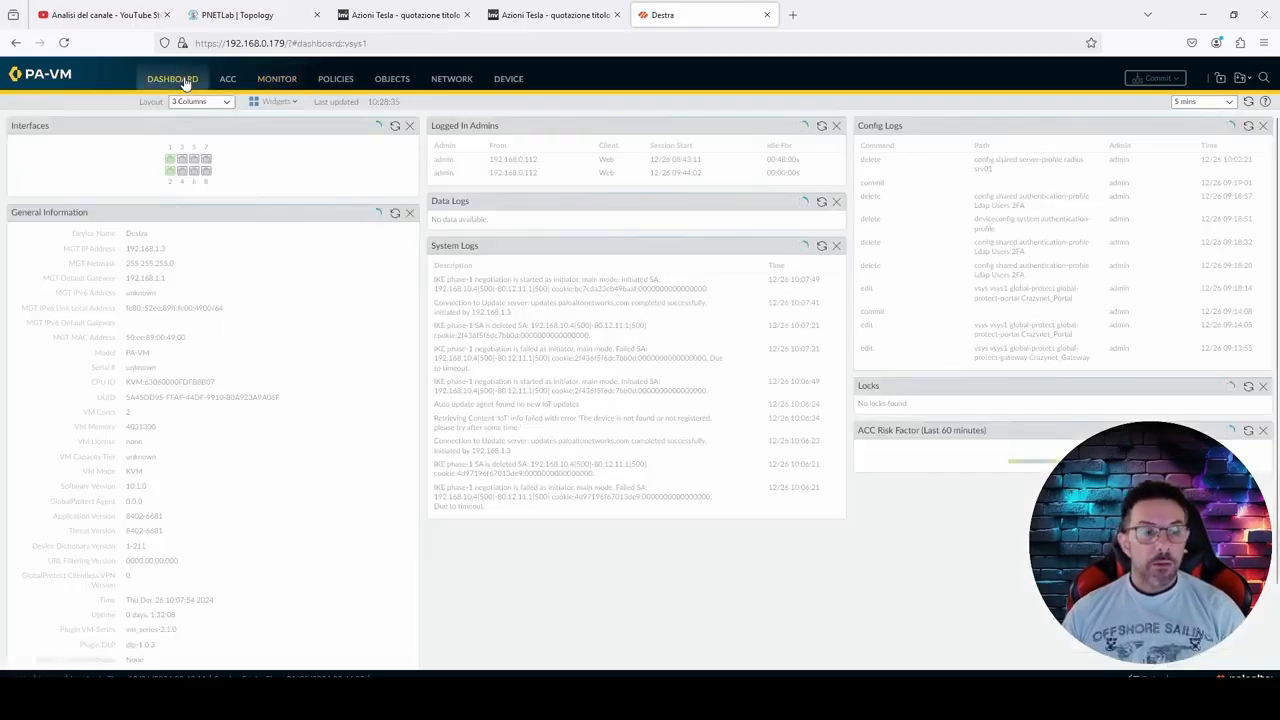